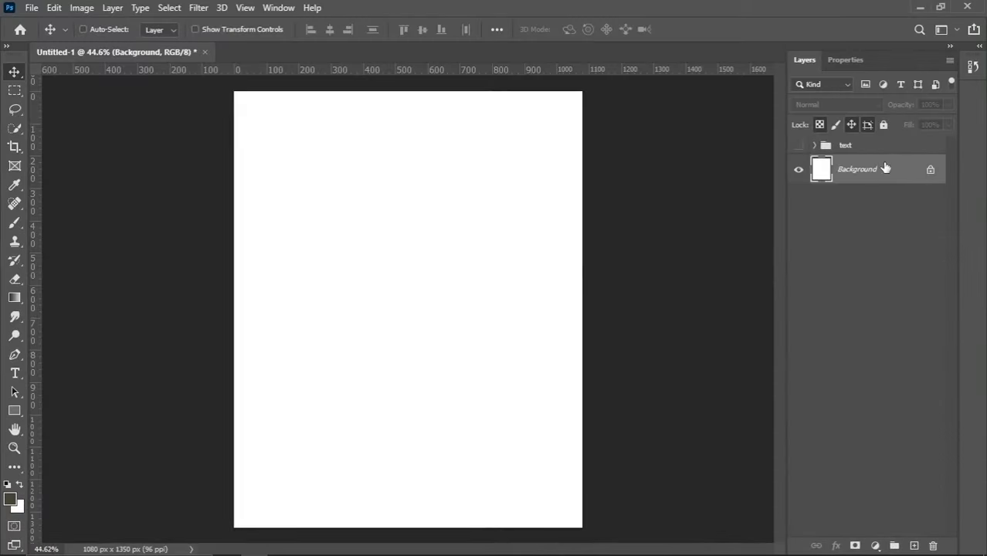
Duplicate the white Background layer to create Background copy.
drag(879, 168, 916, 546)
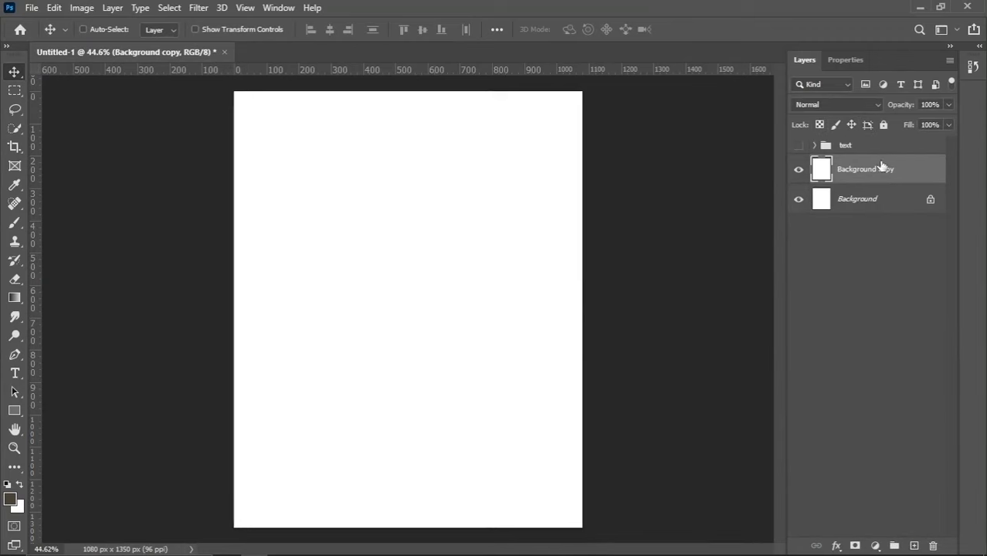
Give Background copy a radial Gradient Overlay whose right stop is blue 08528b.
double_click(904, 168)
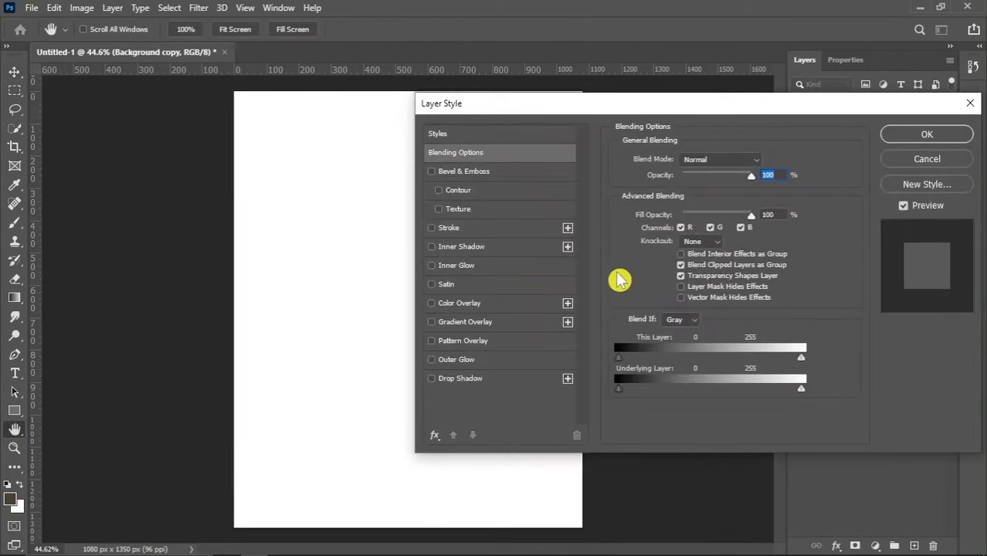
click(459, 324)
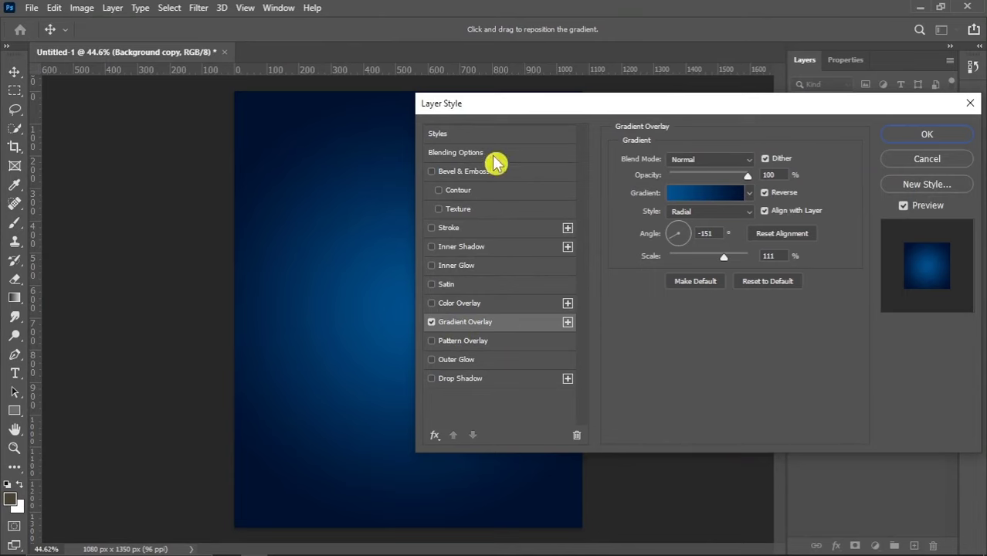
mouse_move(499, 108)
mouse_down()
mouse_move(649, 102)
mouse_move(602, 99)
mouse_up()
click(765, 177)
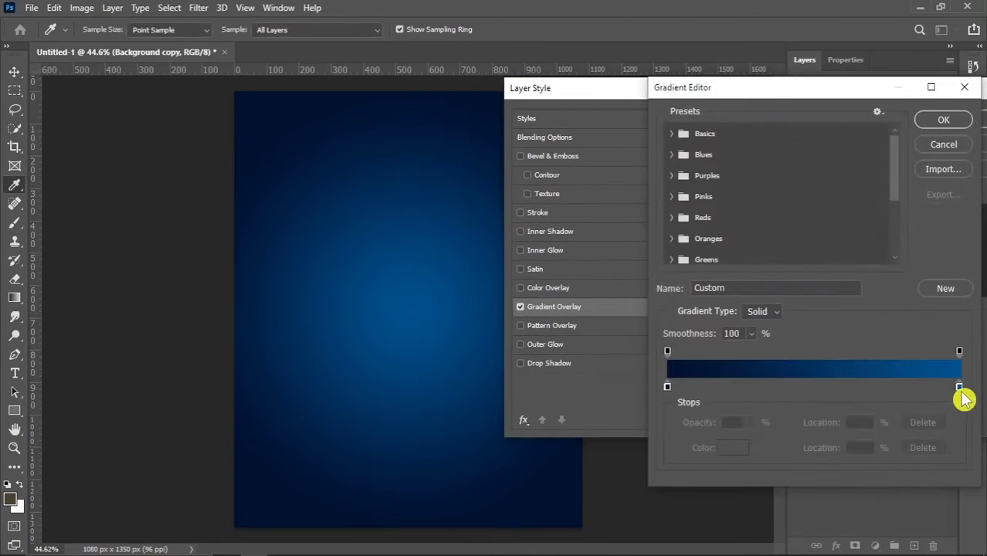
click(959, 386)
click(734, 448)
drag(671, 222, 670, 214)
click(819, 133)
click(944, 119)
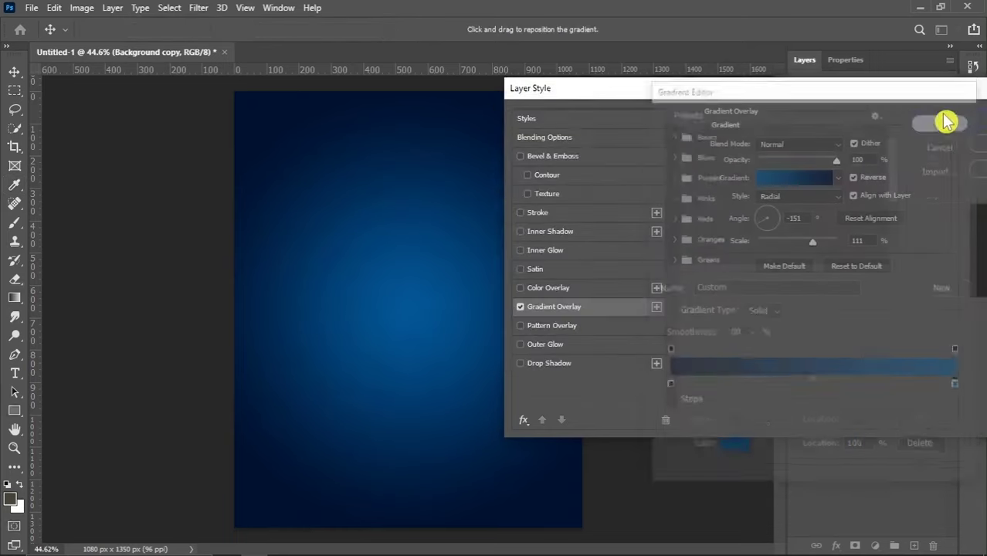
click(842, 121)
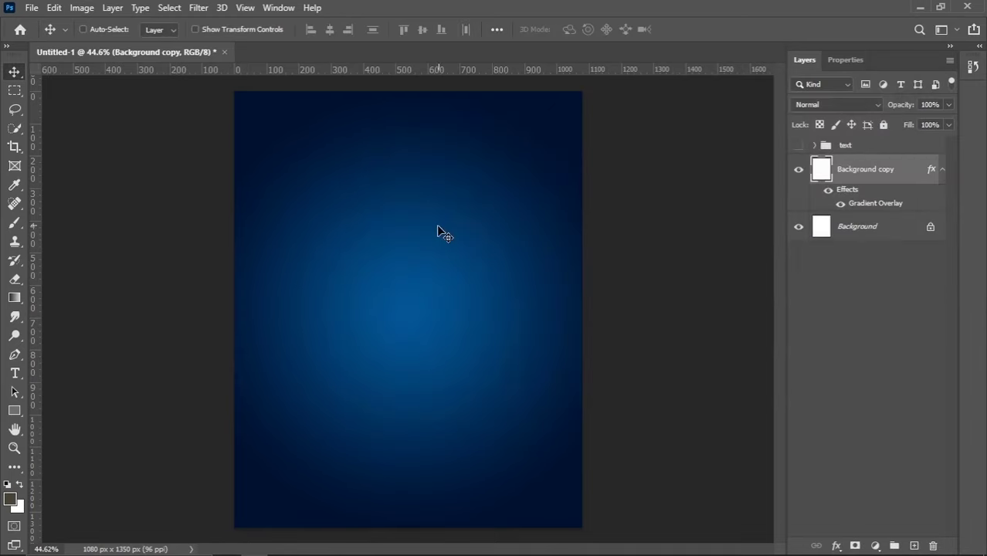
scroll(423, 284, down, 1)
scroll(439, 306, up, 1)
Duplicate the gradient layer and distort its top down into a lower-third floor band.
mouse_move(878, 170)
mouse_down()
mouse_move(896, 523)
mouse_move(914, 546)
mouse_up()
key(ctrl)
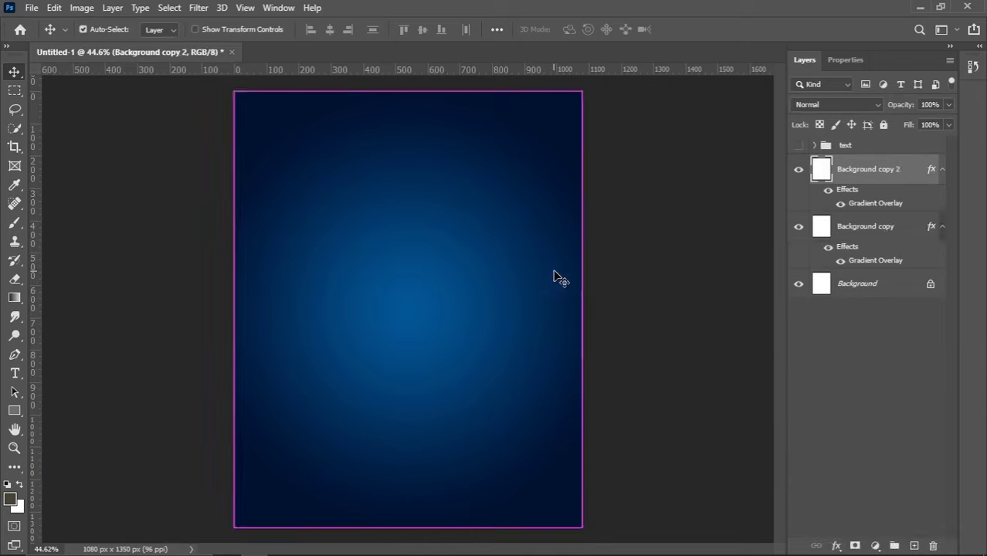
key(ctrl+t)
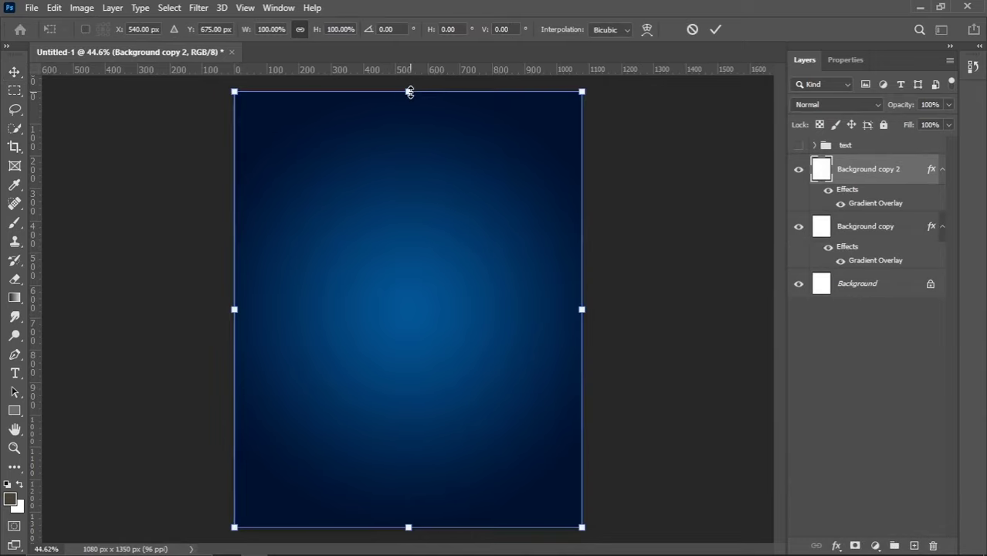
right_click(411, 122)
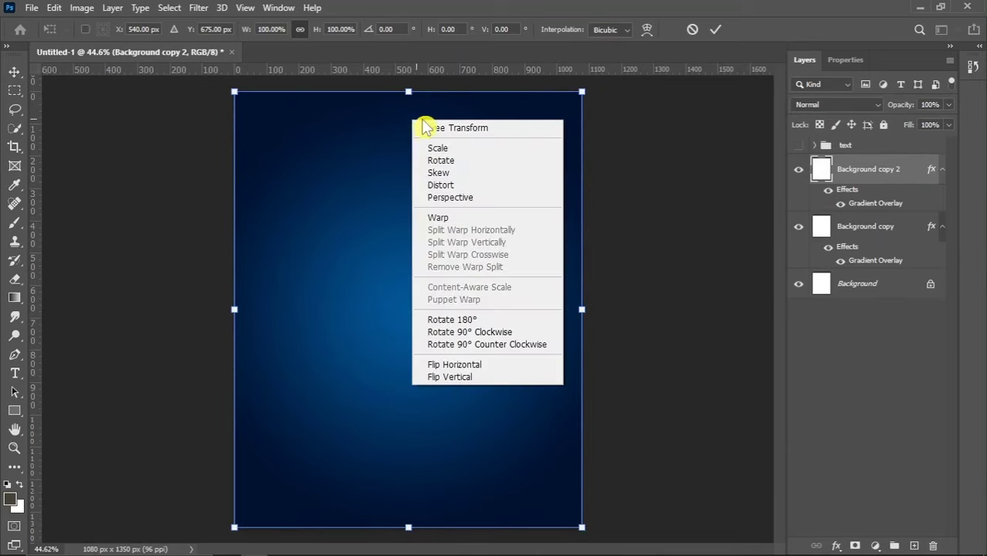
click(456, 186)
mouse_move(412, 96)
mouse_down()
mouse_move(418, 428)
mouse_move(417, 413)
mouse_up()
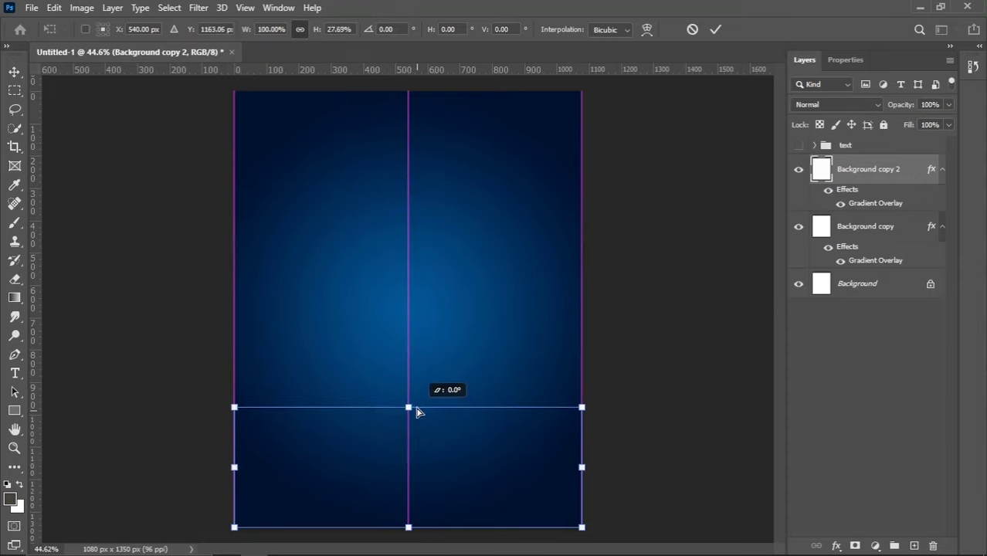
key(Return)
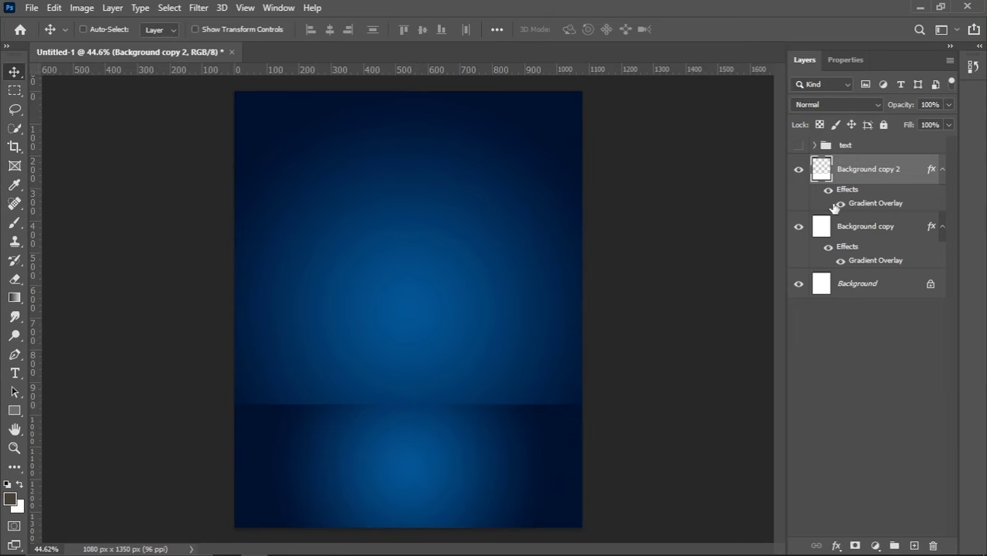
Change the floor's Gradient Overlay to Linear, angle 90°, scale 150%, shifted lower.
double_click(862, 204)
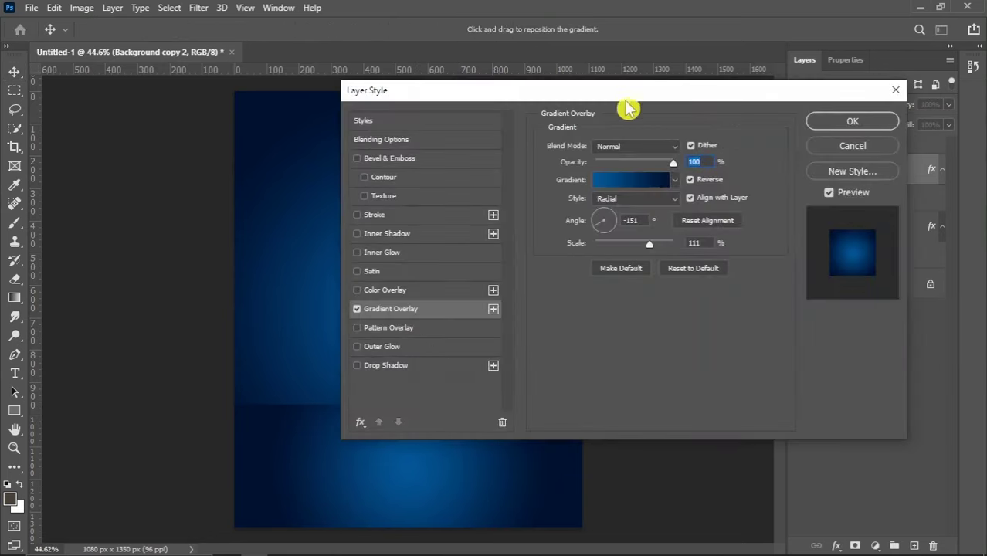
drag(599, 99, 652, 34)
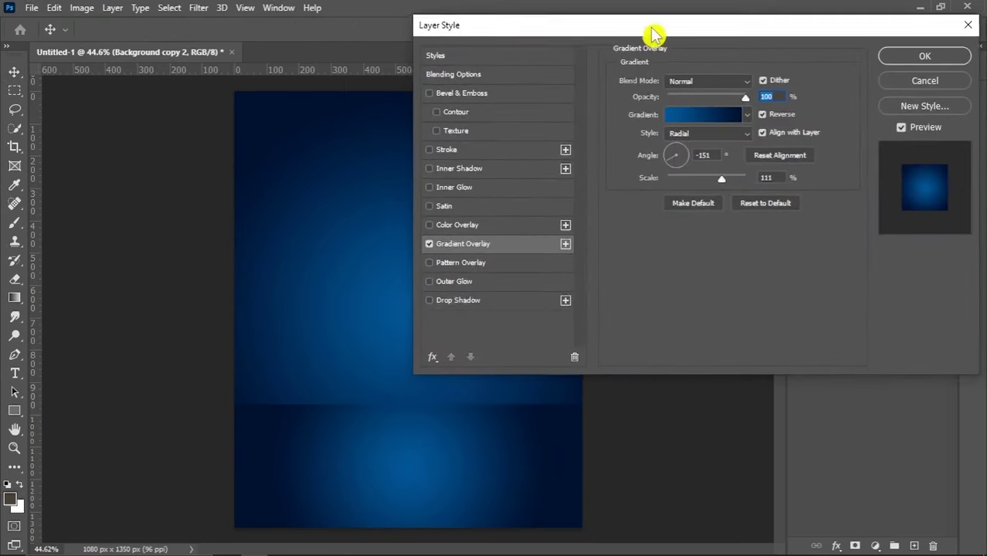
click(704, 134)
click(678, 145)
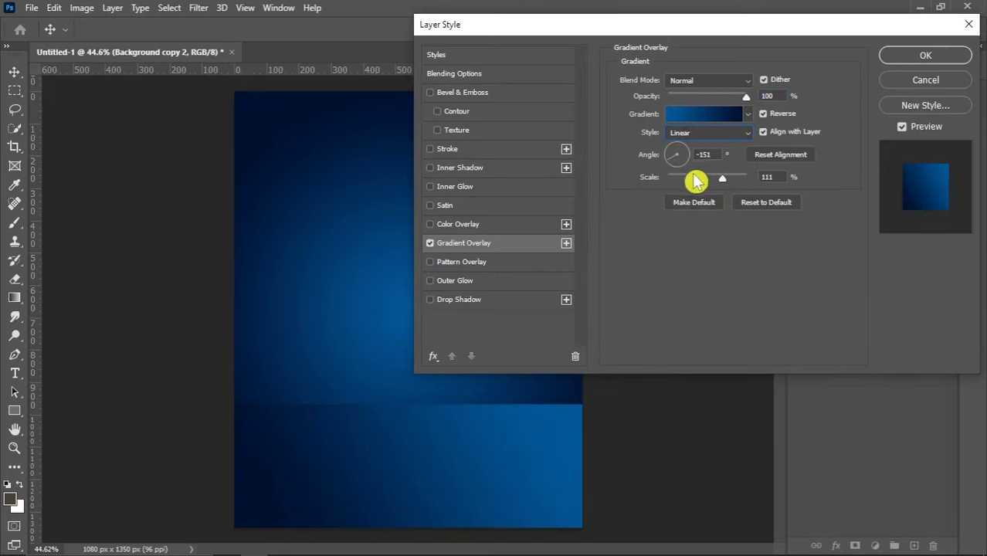
double_click(704, 154)
text(9)
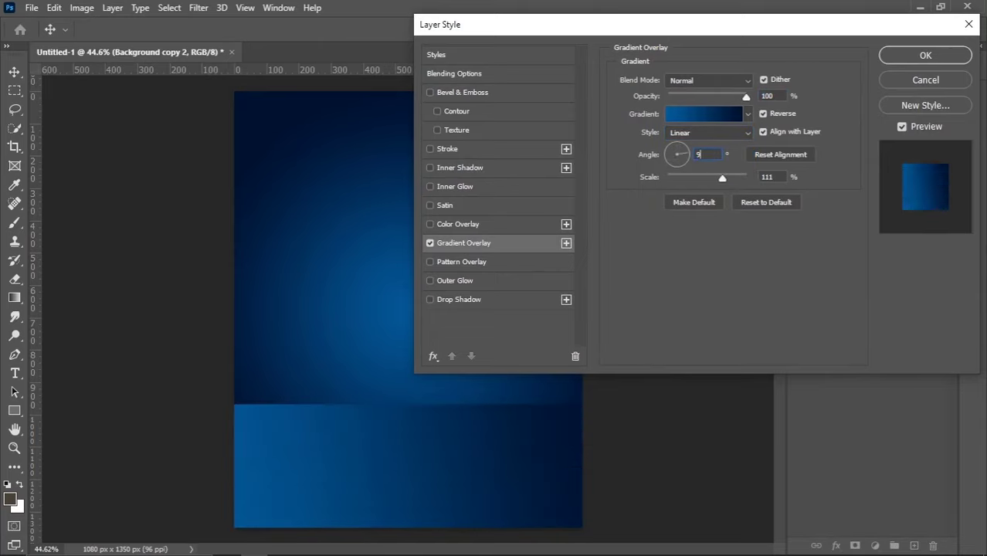
text(0)
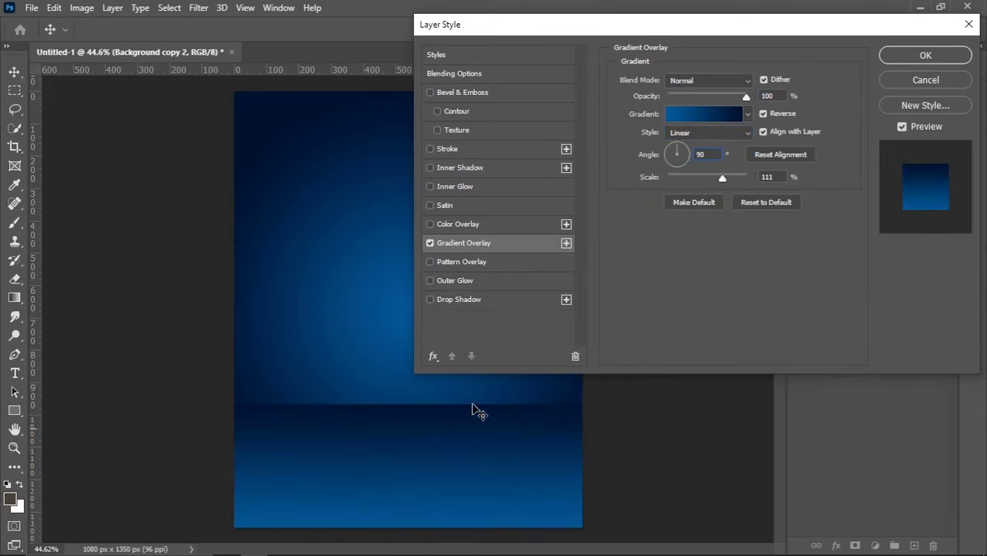
drag(417, 418, 411, 480)
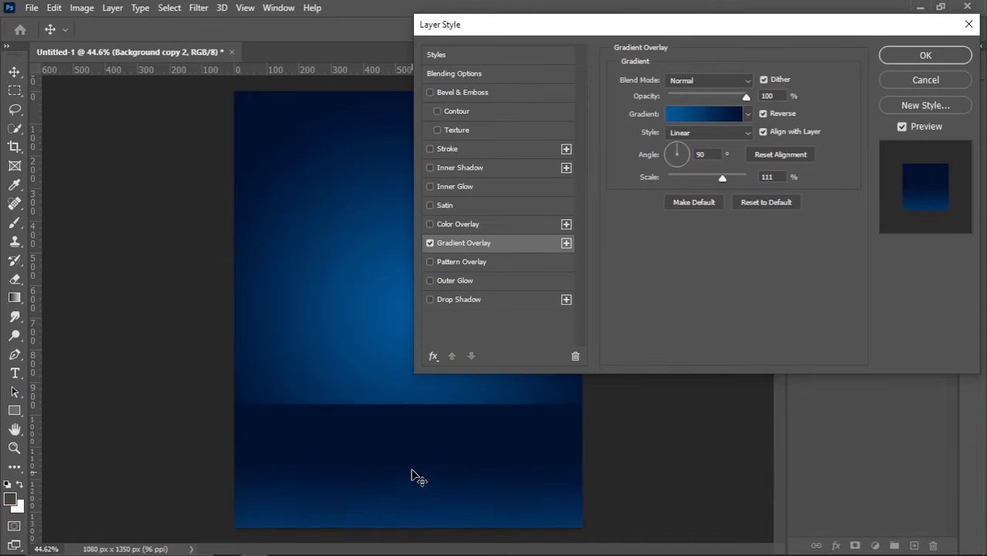
drag(726, 185, 747, 185)
click(896, 56)
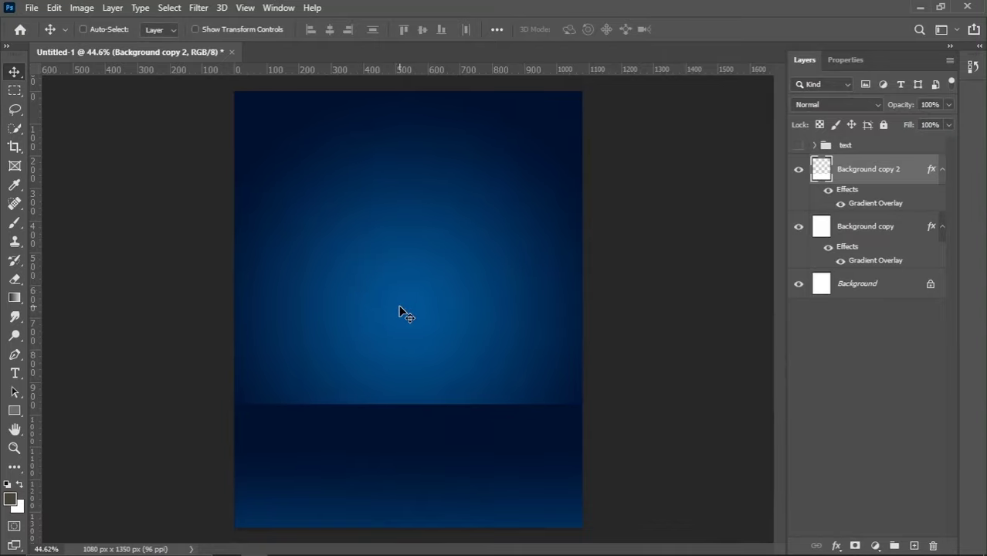
Add a text layer containing the numeral 1 on the poster.
click(19, 224)
click(15, 373)
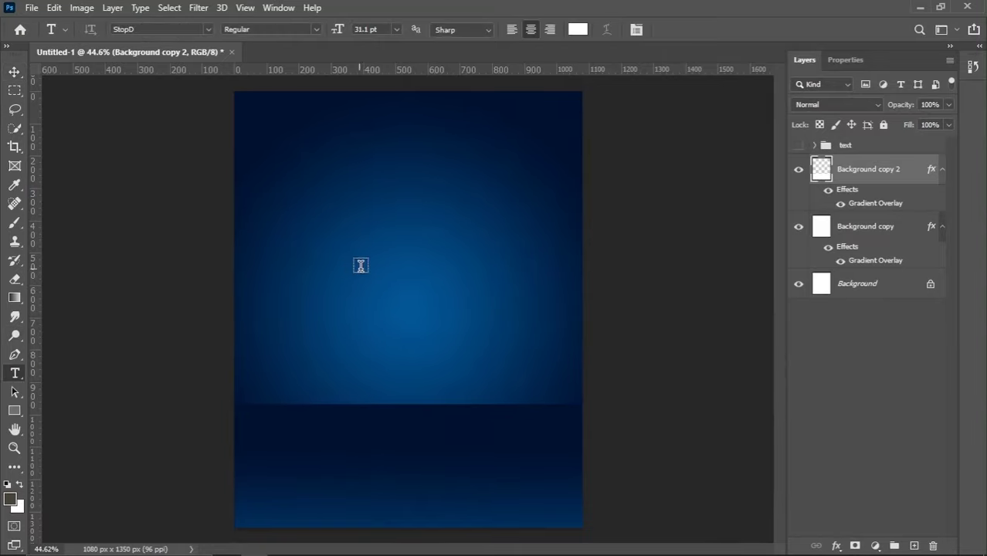
click(360, 268)
text(1)
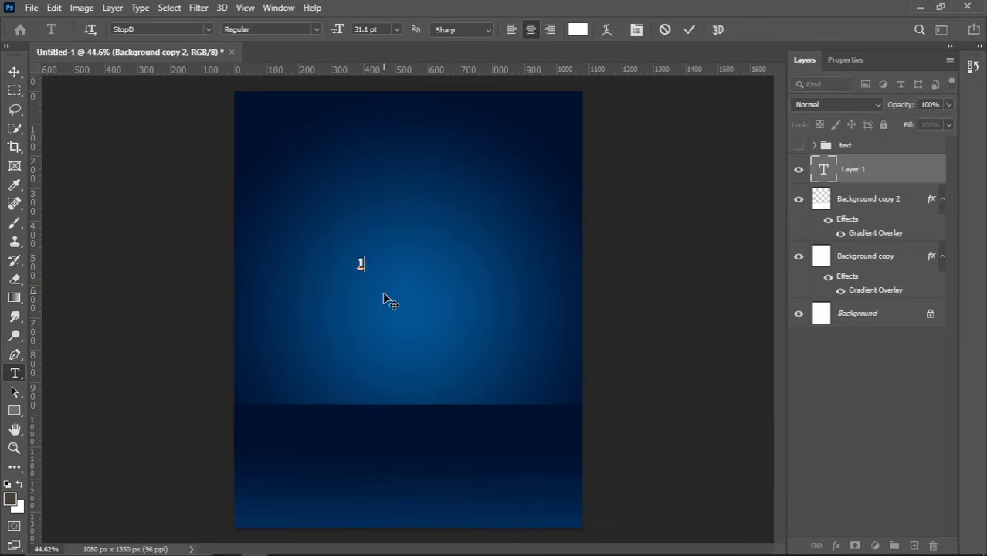
click(15, 72)
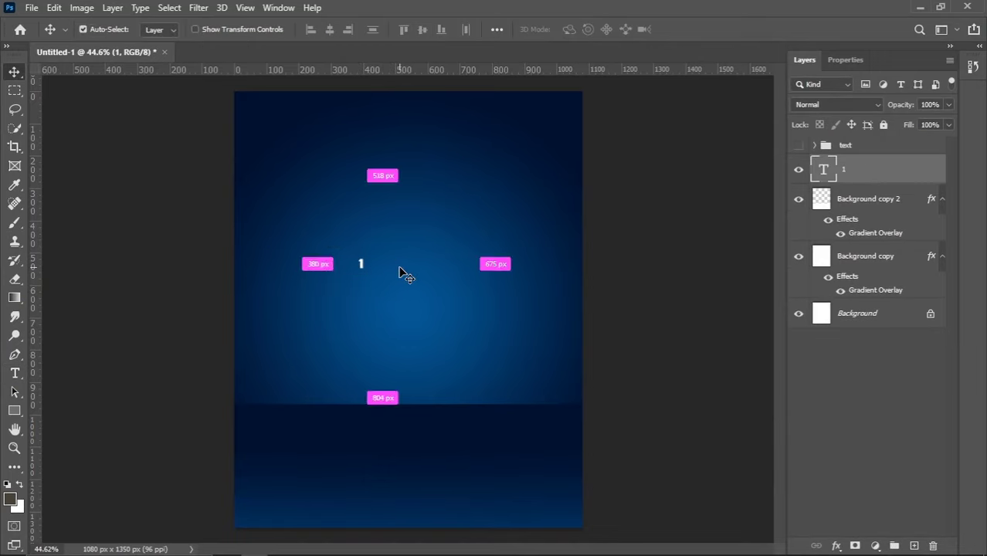
Scale the 1 to most of the poster height and centre it on the horizon.
key(ctrl+t)
drag(368, 274, 473, 439)
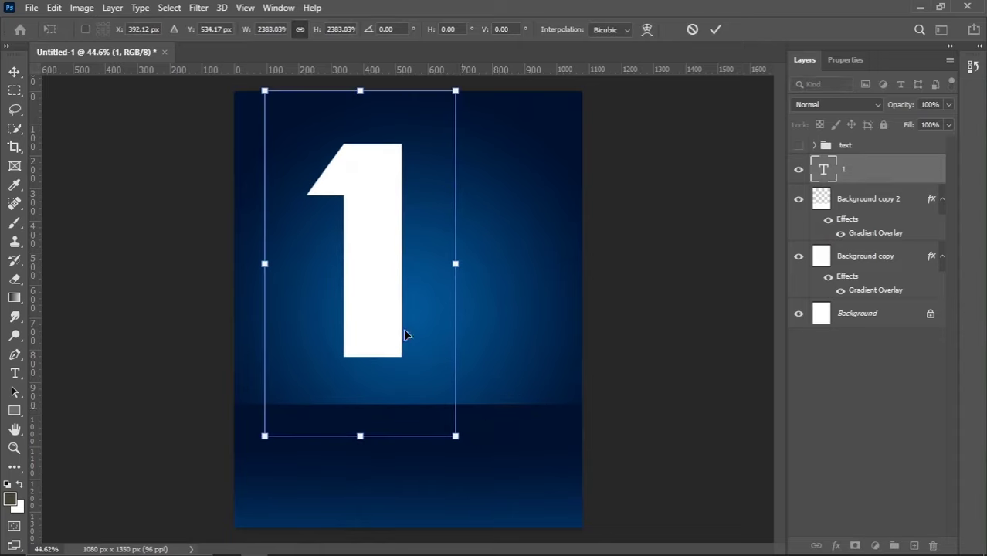
key(Return)
drag(371, 329, 409, 390)
key(ctrl+t)
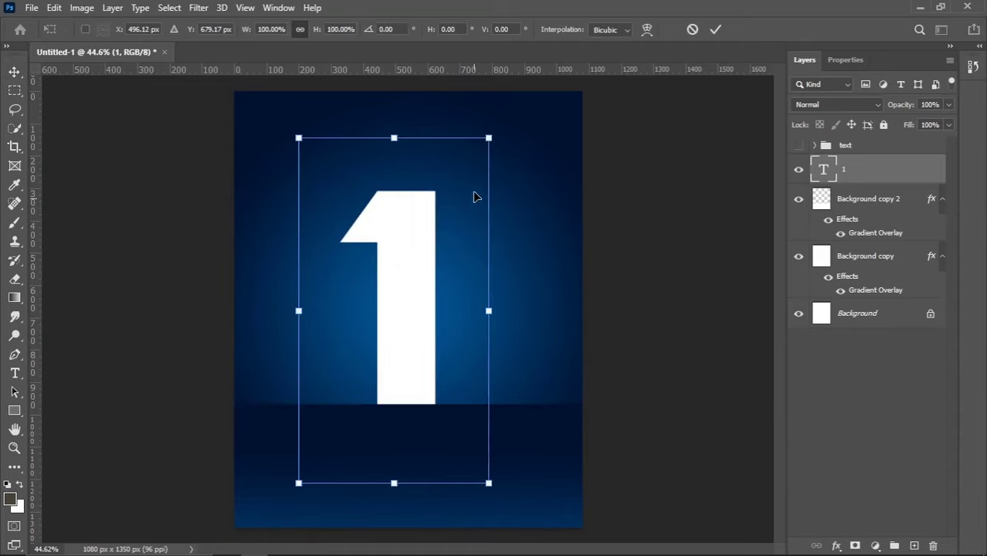
drag(489, 136, 495, 127)
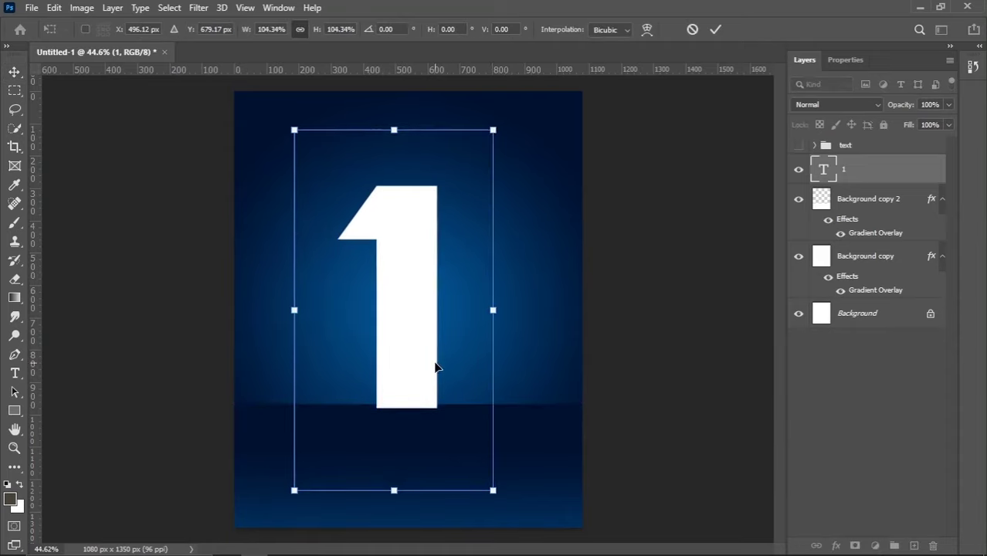
key(Return)
mouse_move(410, 412)
mouse_down()
mouse_move(403, 404)
mouse_move(410, 411)
mouse_up()
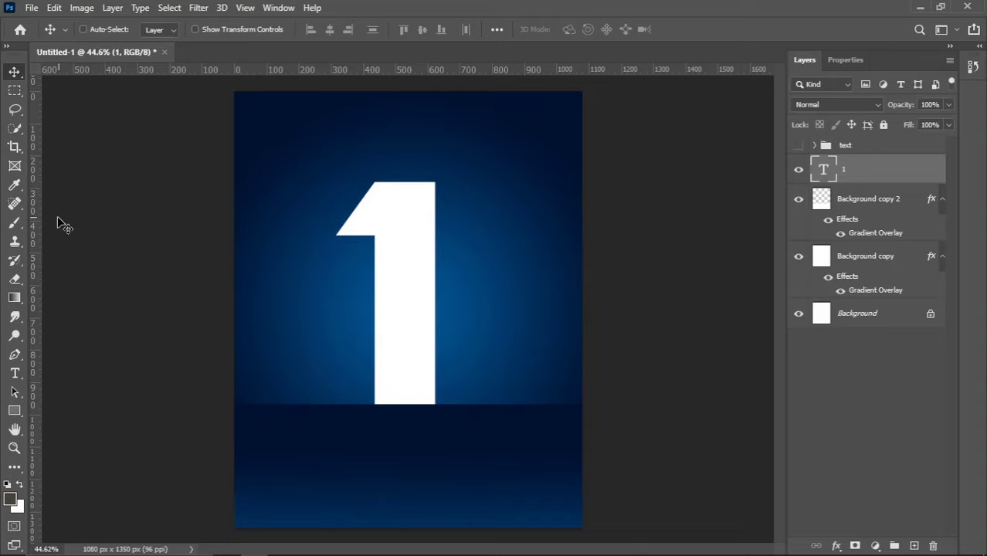
Draw a white-filled, no-stroke rectangle from the 1's base downward.
click(15, 410)
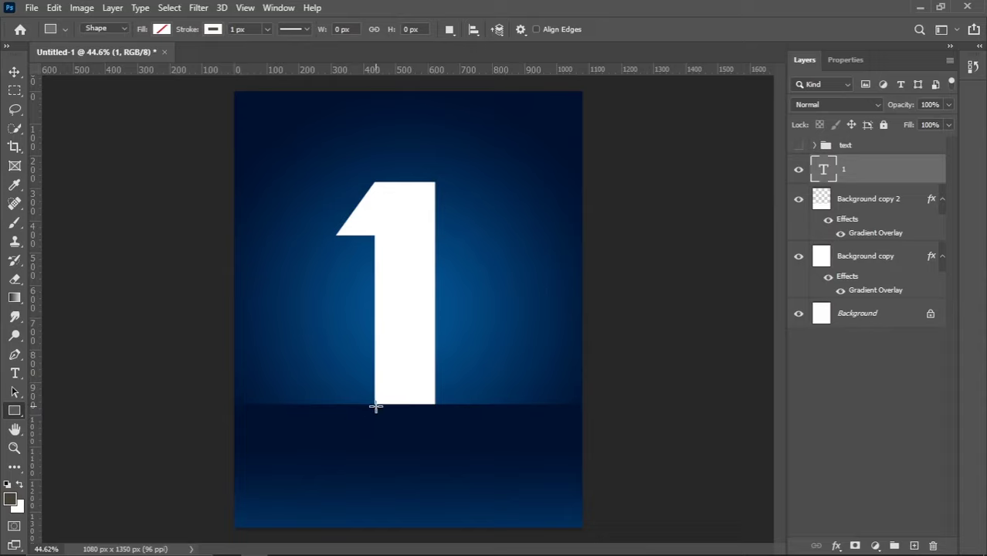
drag(374, 404, 435, 527)
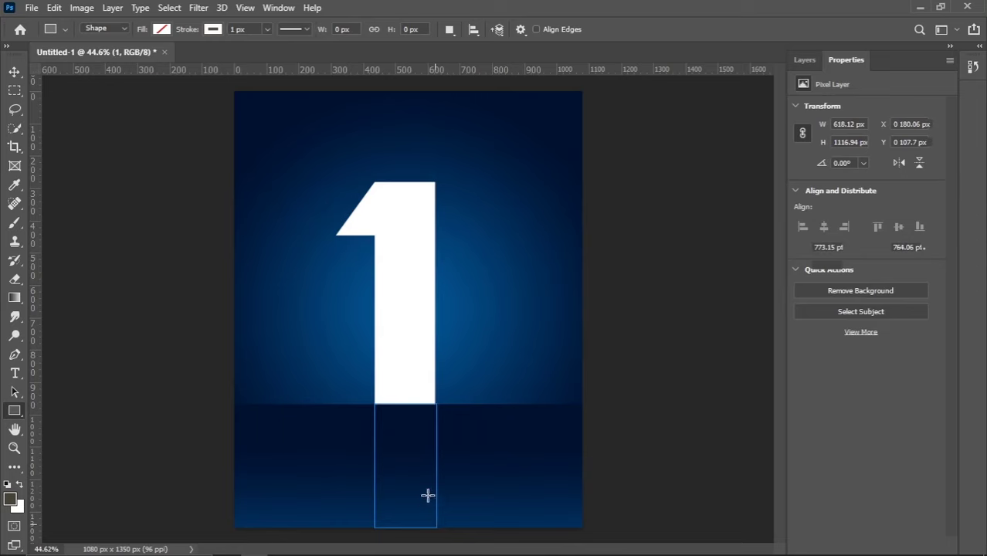
click(161, 29)
click(162, 106)
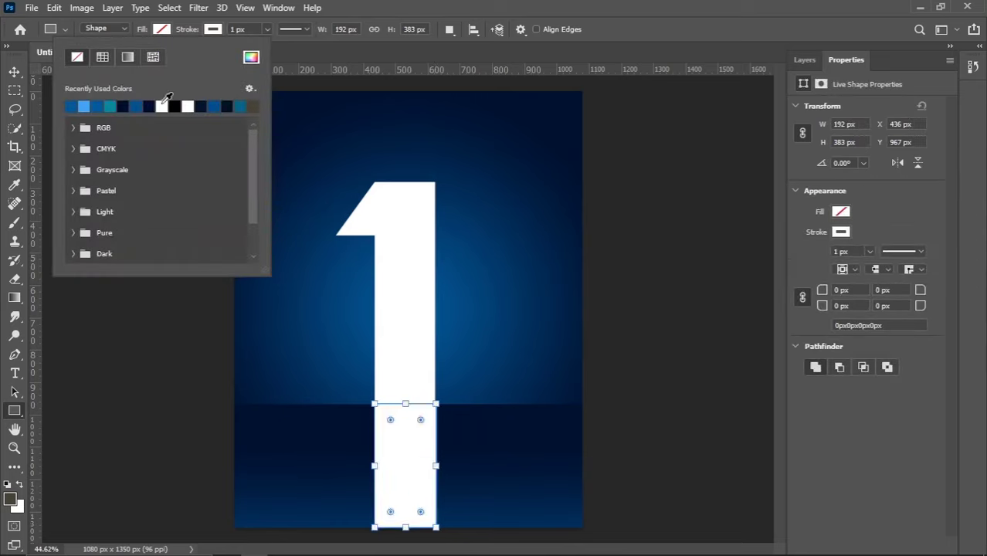
click(214, 29)
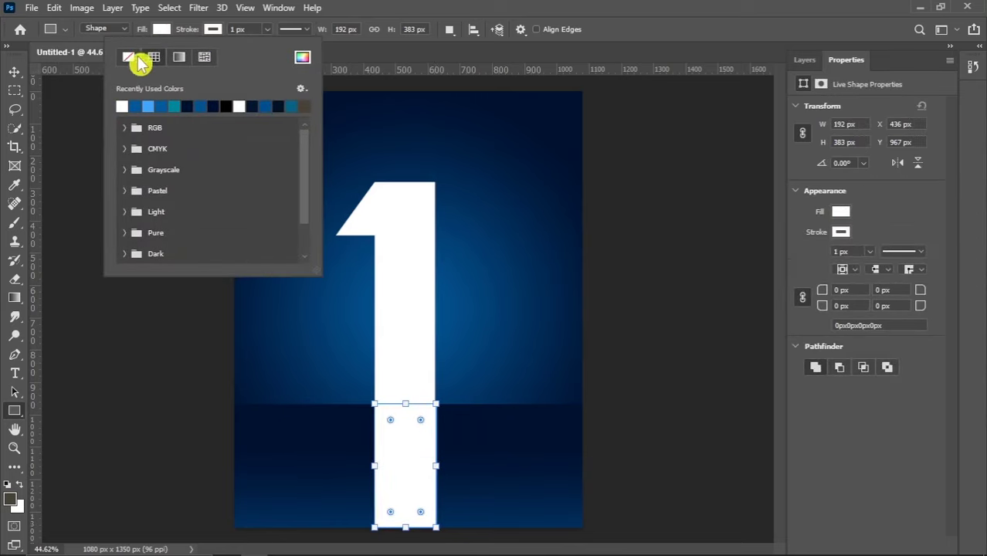
click(15, 74)
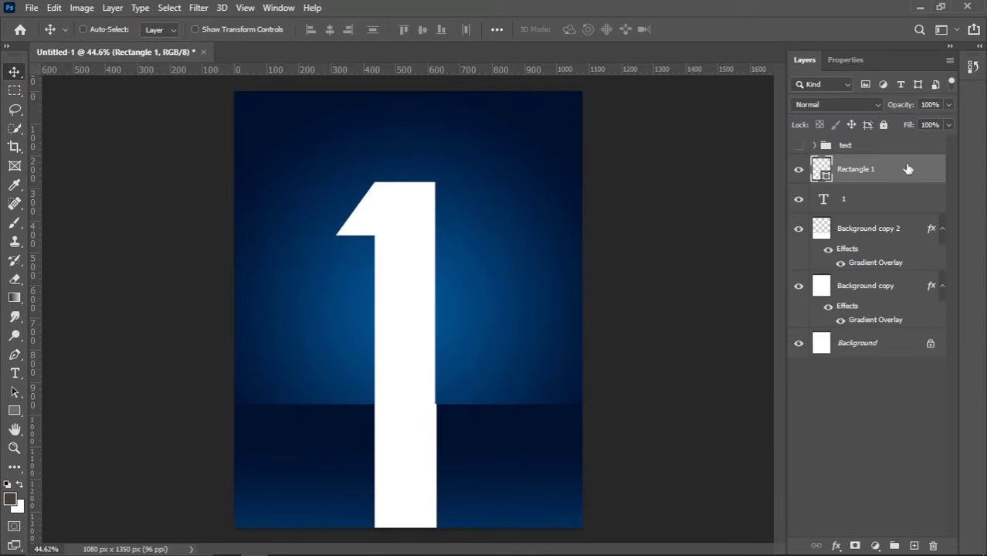
Narrow Rectangle 1 to about 185 px to match the 1's stem.
scroll(425, 479, up, 3)
scroll(421, 387, up, 2)
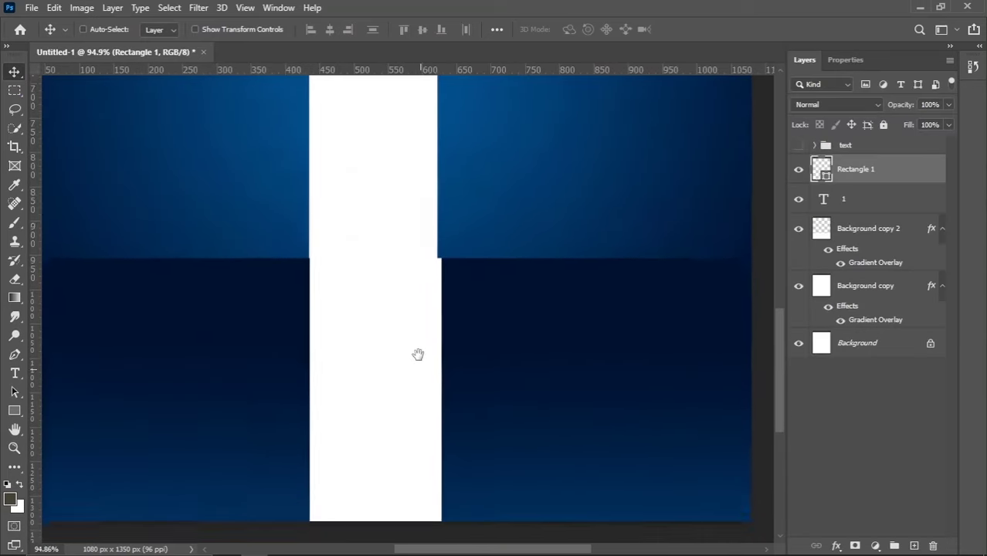
scroll(425, 361, up, 1)
scroll(441, 340, up, 2)
key(ctrl+t)
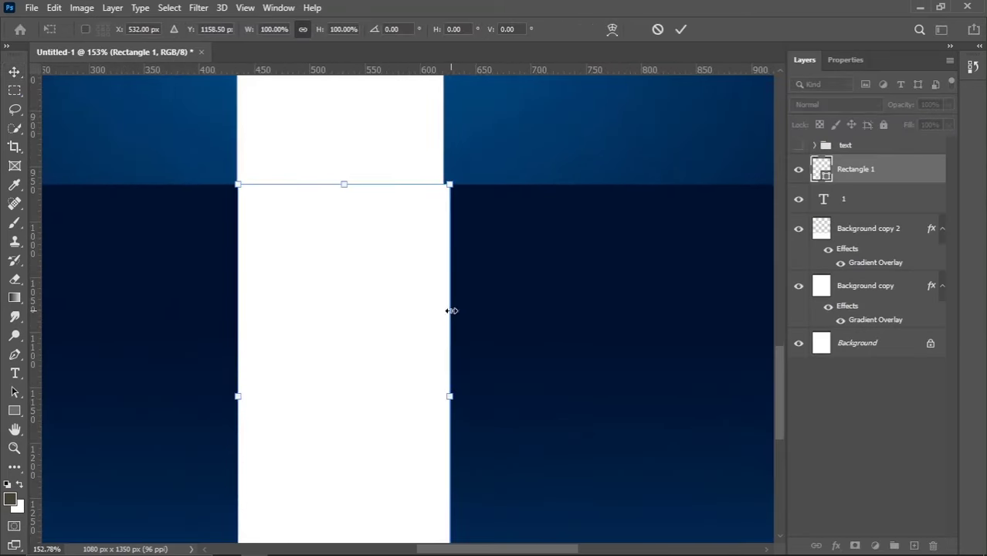
drag(450, 397, 444, 396)
key(Return)
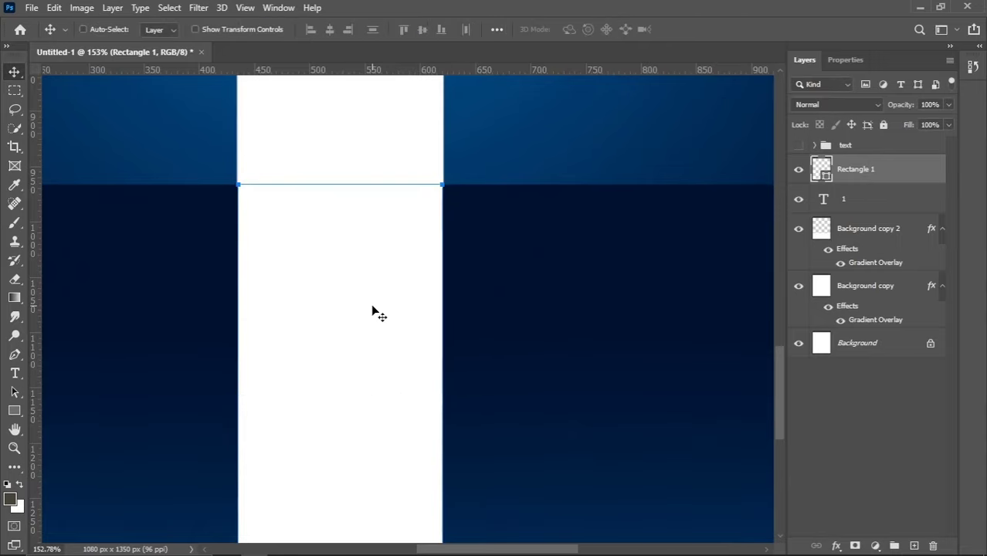
Stretch the white bar down past the poster's bottom edge.
scroll(377, 335, down, 4)
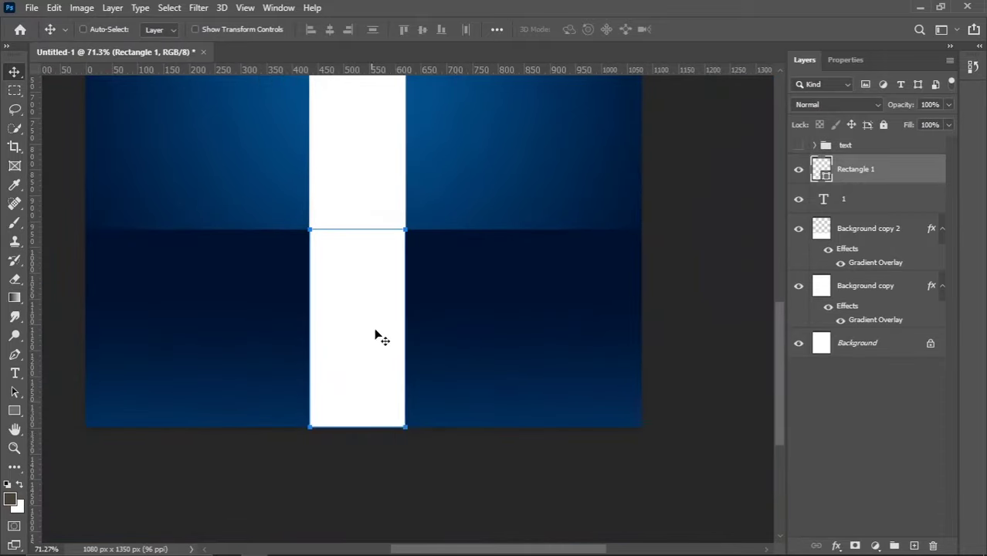
key(ctrl+t)
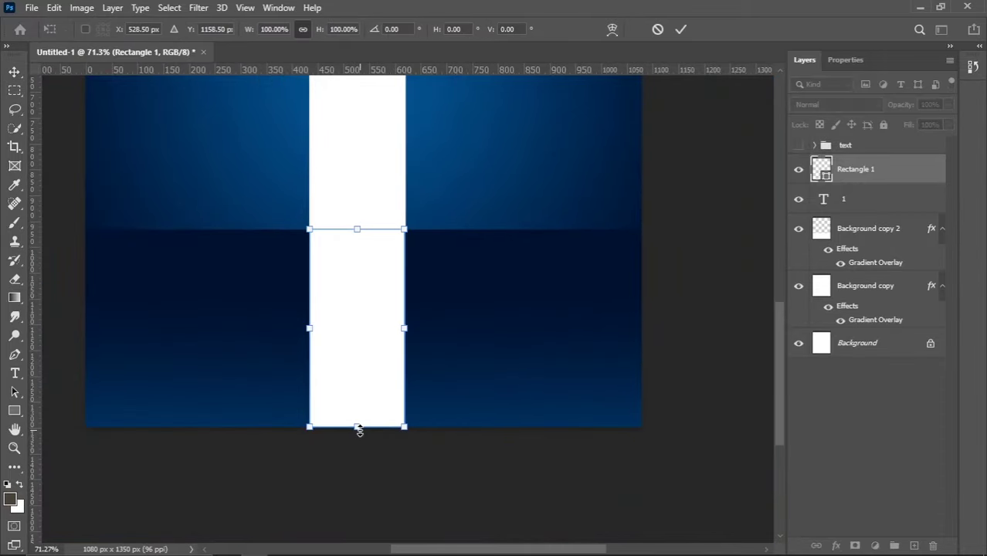
drag(359, 430, 358, 461)
key(Return)
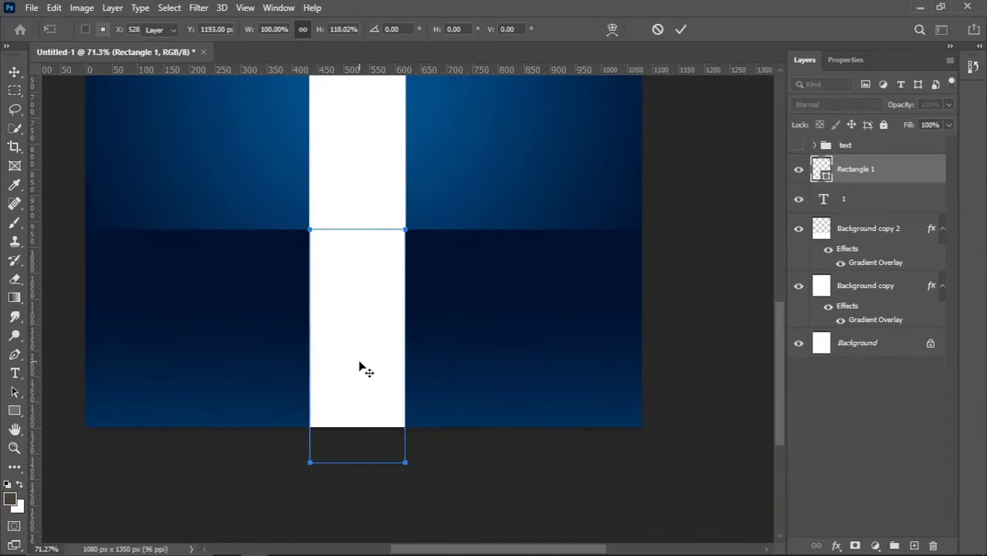
scroll(360, 369, down, 2)
scroll(432, 438, down, 1)
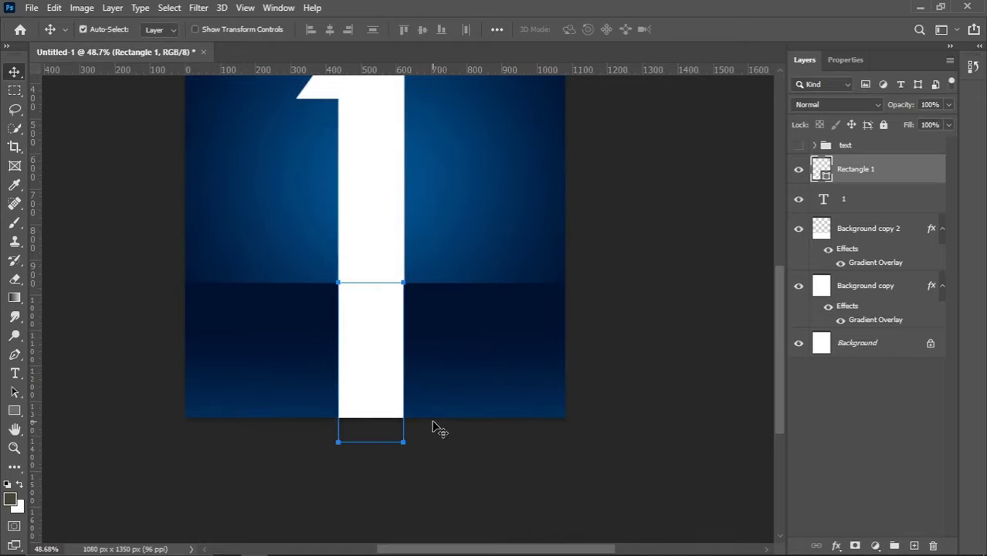
scroll(432, 427, down, 1)
scroll(436, 440, up, 1)
drag(456, 447, 423, 447)
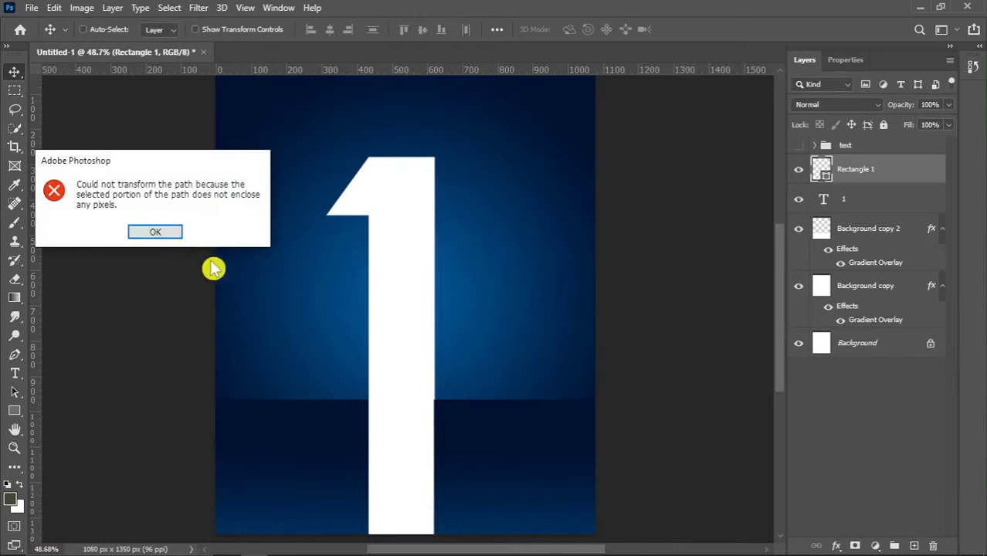
click(156, 232)
key(ctrl+t)
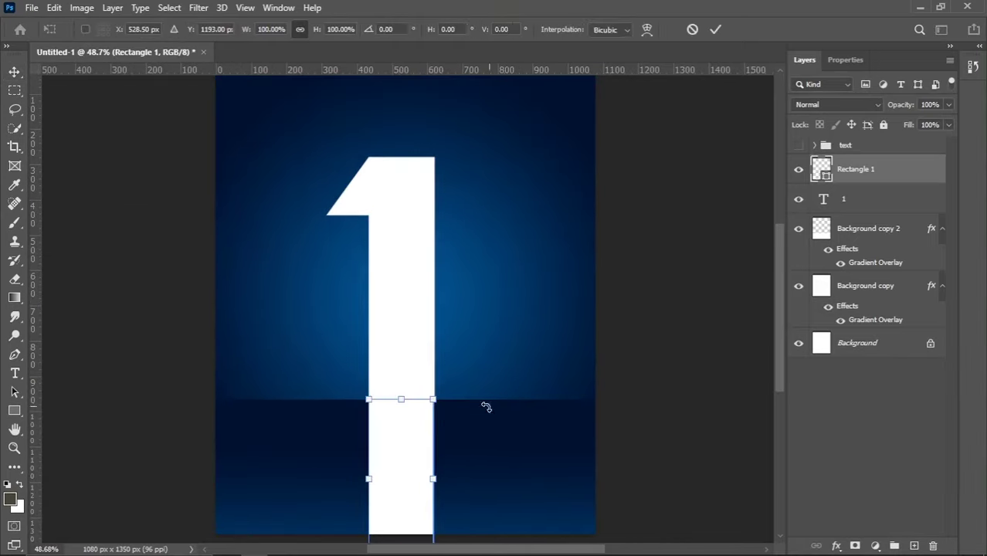
Use Perspective to flare the bar's bottom outward into a wide trapezoid path.
right_click(411, 444)
click(437, 247)
scroll(424, 296, down, 1)
drag(430, 525, 535, 526)
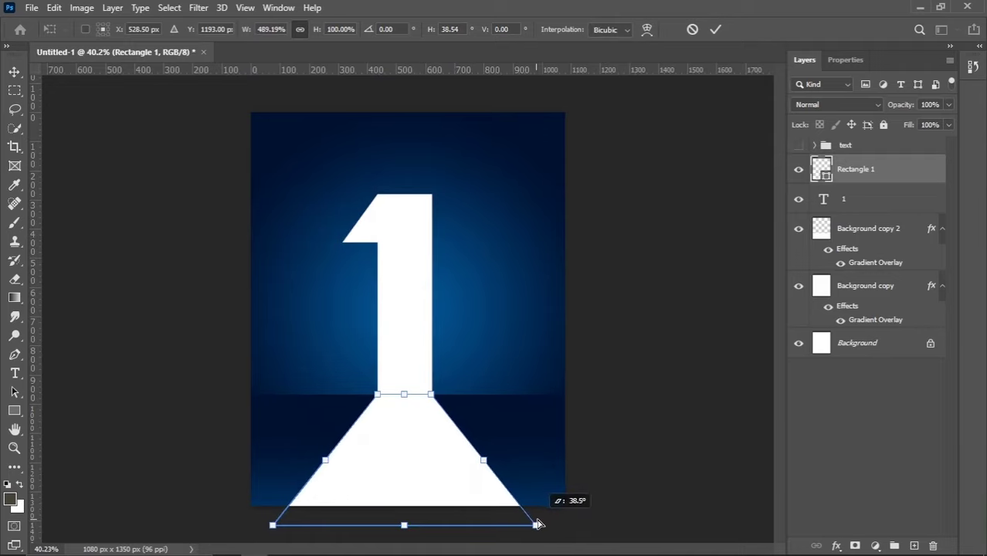
key(Return)
Convert Rectangle 1 to a smart object, then rasterize it.
scroll(438, 428, up, 3)
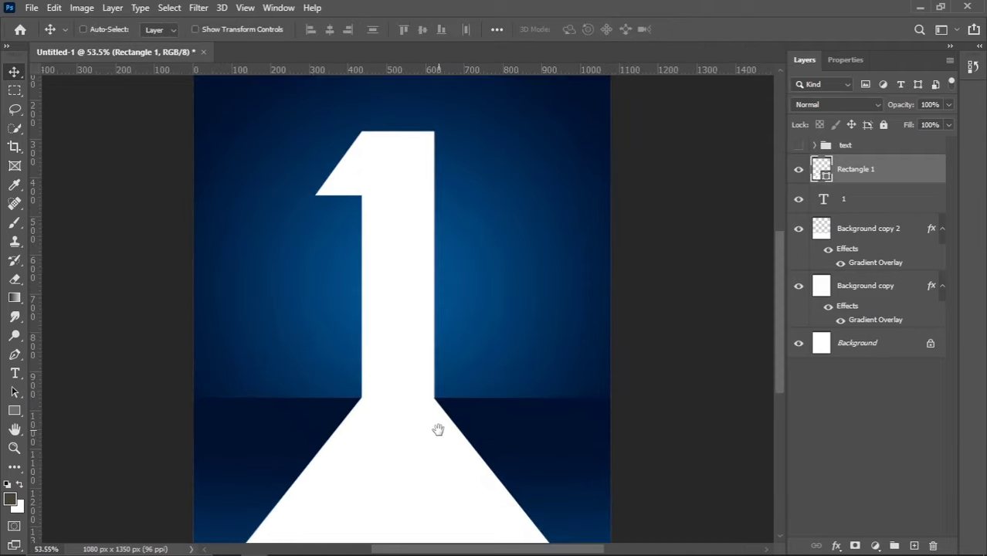
drag(439, 430, 424, 410)
scroll(423, 410, down, 2)
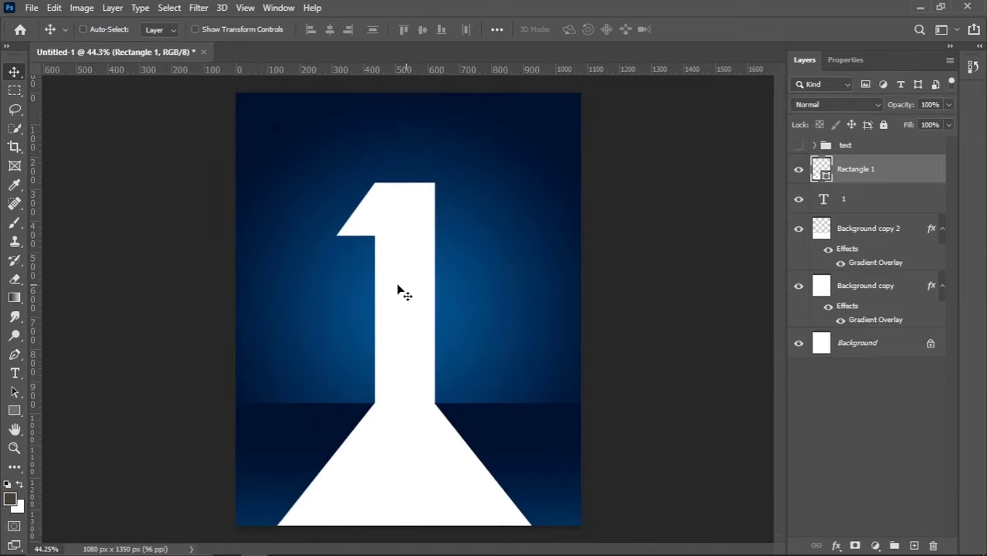
right_click(894, 165)
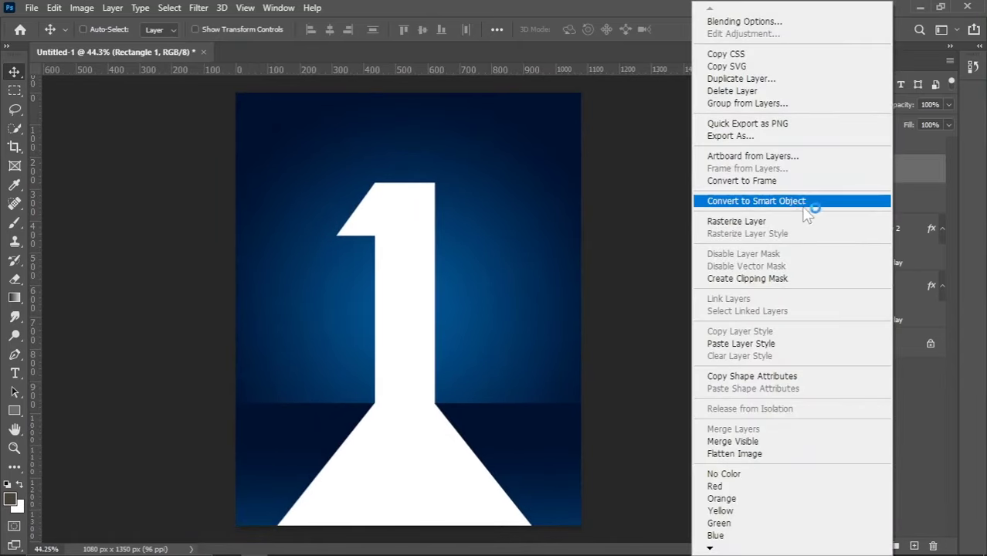
click(796, 207)
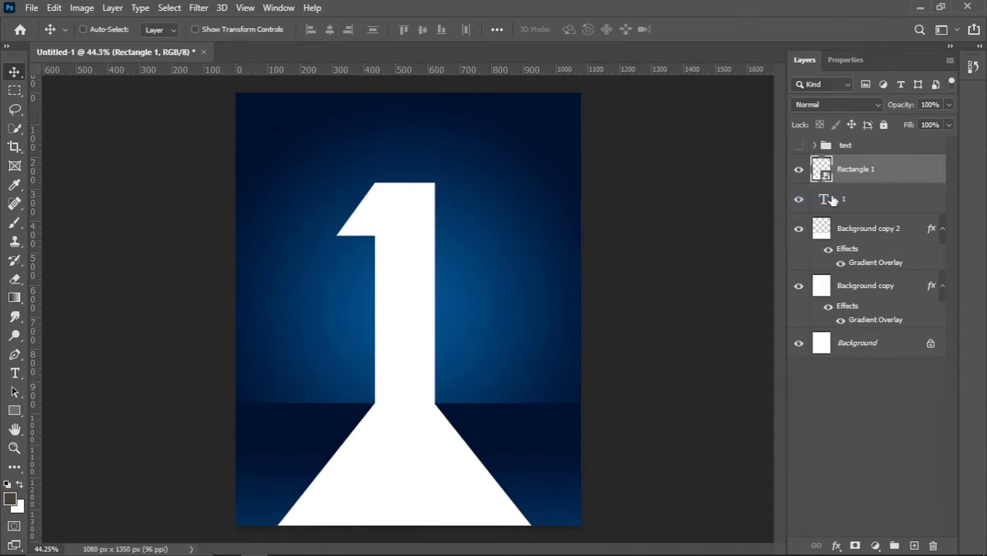
right_click(882, 178)
click(743, 290)
Open Filter > Blur Gallery > Tilt-Shift for Rectangle 1.
scroll(417, 414, down, 1)
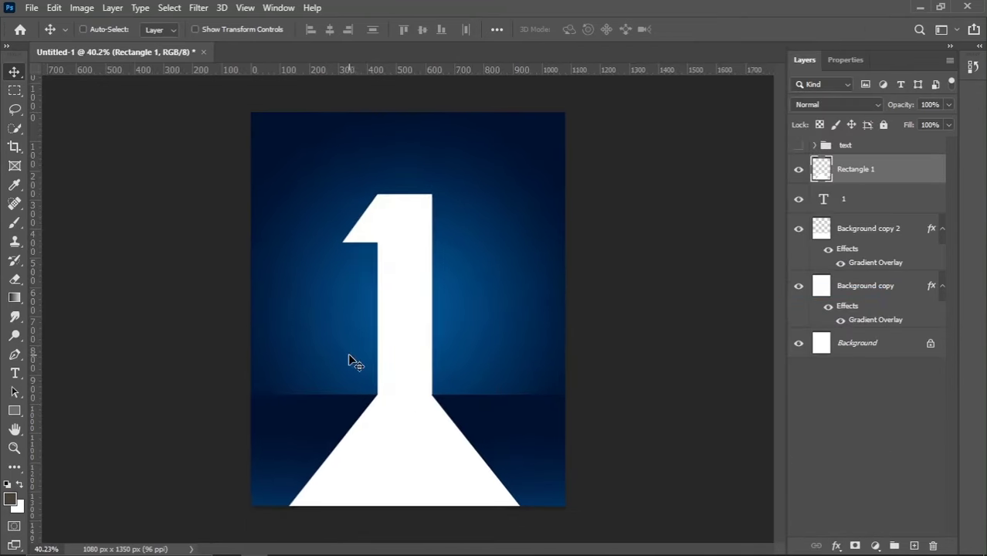
click(199, 9)
mouse_move(220, 207)
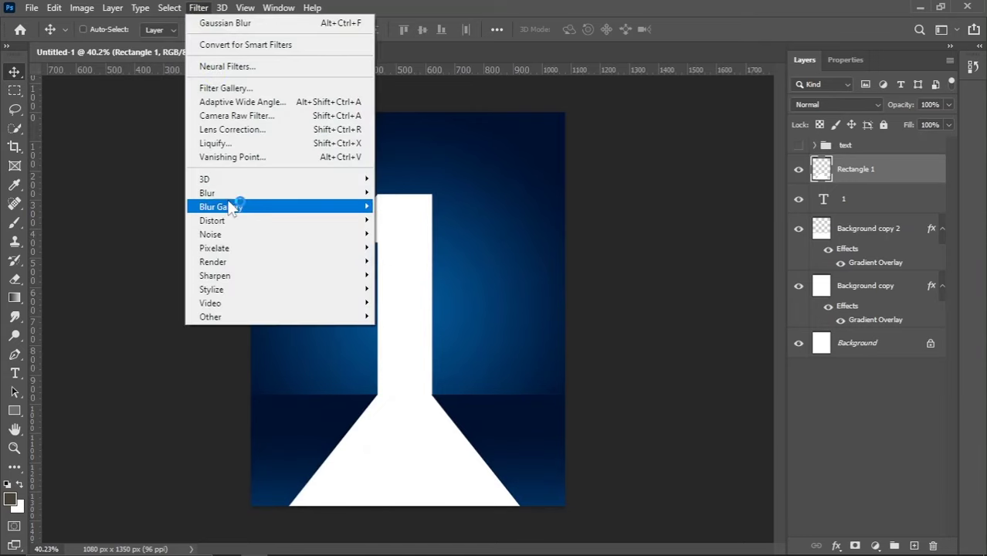
click(401, 233)
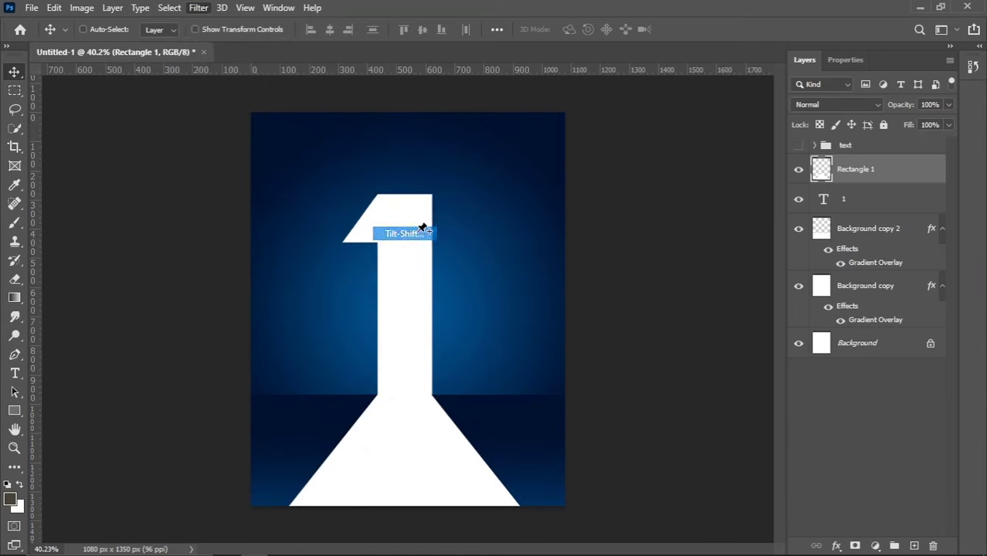
Move the Tilt-Shift focus onto the 1's stem and apply a 33 px blur.
click(414, 311)
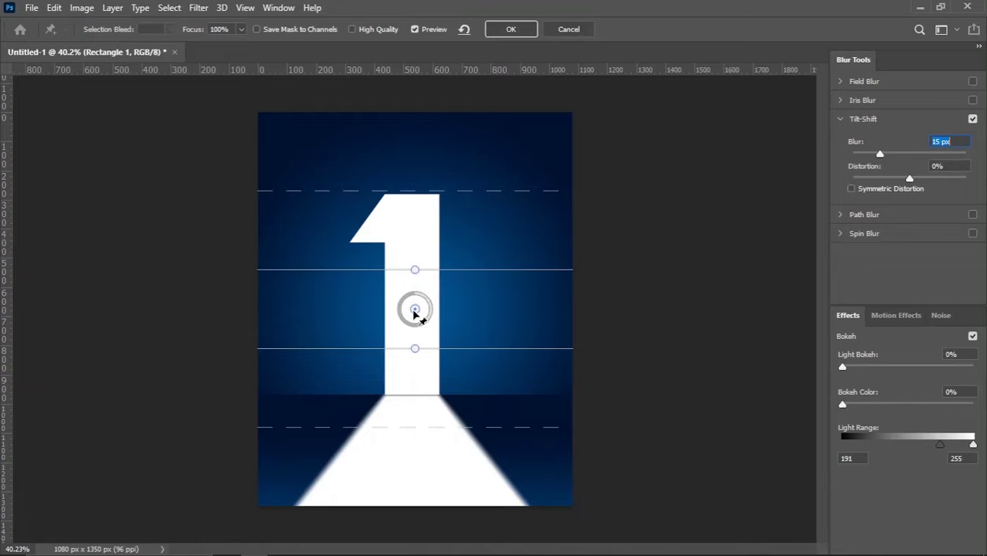
drag(415, 309, 418, 350)
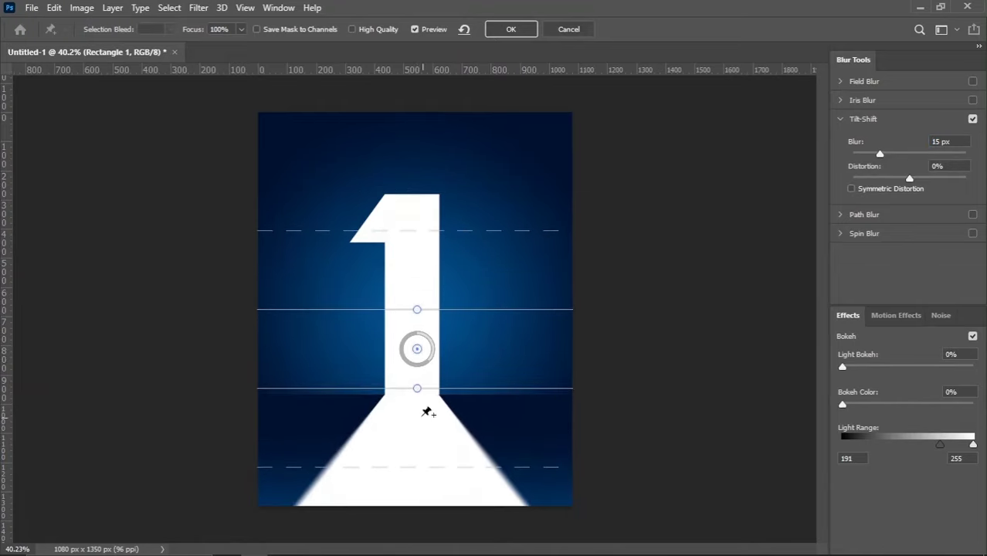
drag(882, 154, 903, 153)
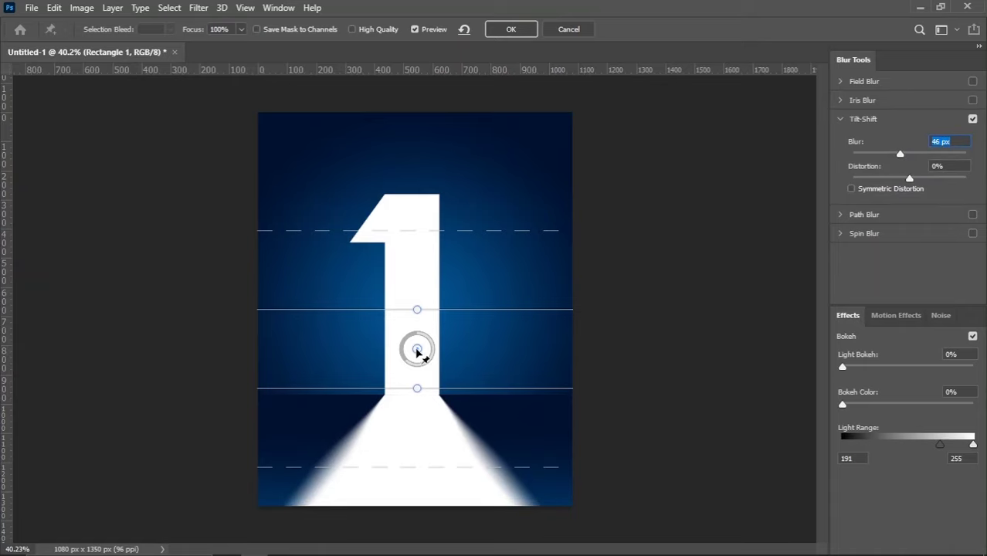
mouse_move(417, 350)
mouse_down()
mouse_move(417, 338)
mouse_move(417, 348)
mouse_up()
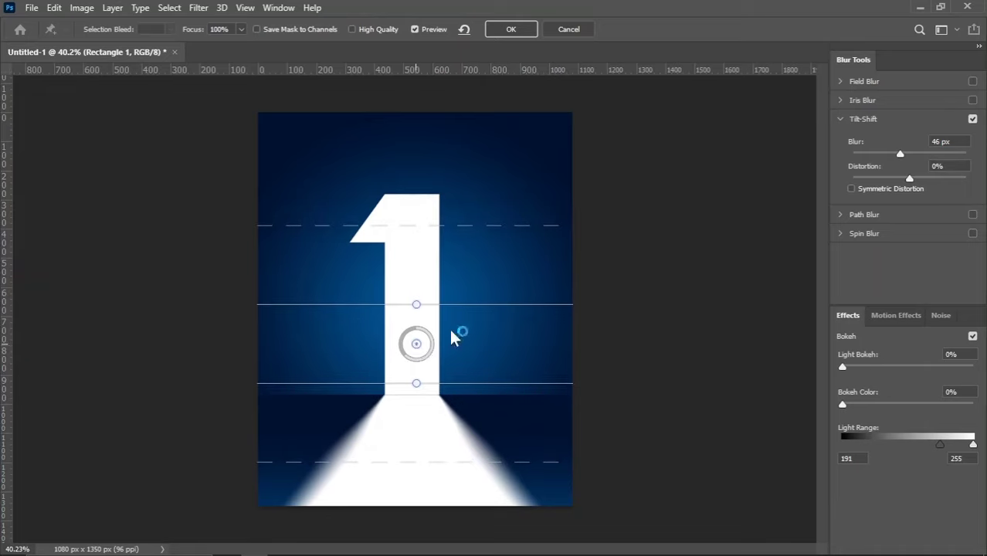
drag(899, 159, 897, 160)
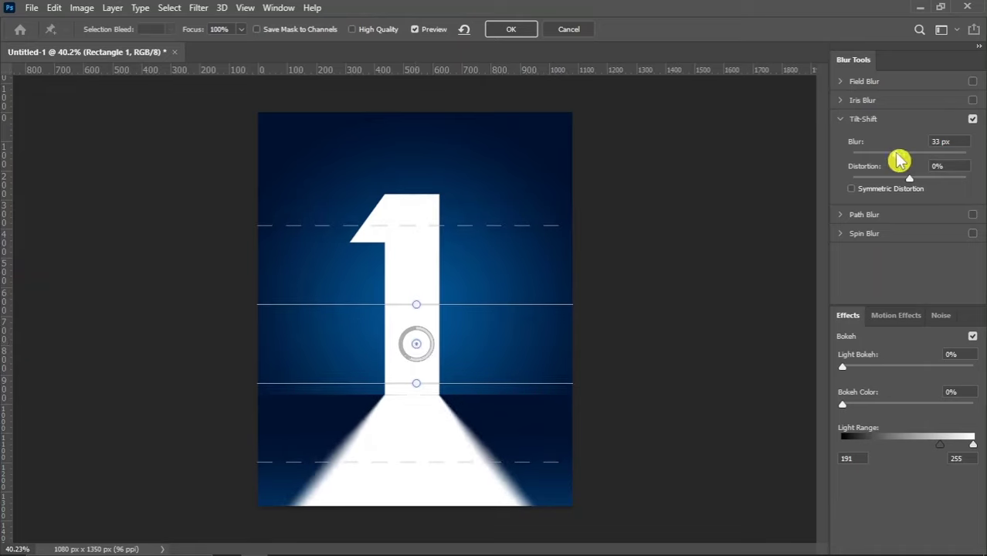
drag(900, 160, 897, 160)
click(506, 37)
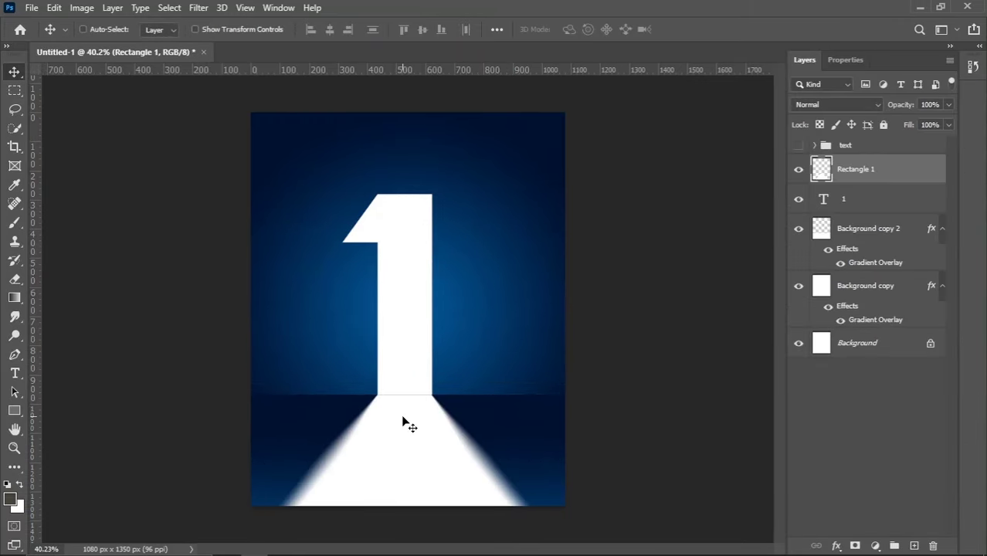
Warp the top edge of the blurred light path to meet the numeral's stem, then commit.
scroll(390, 404, up, 2)
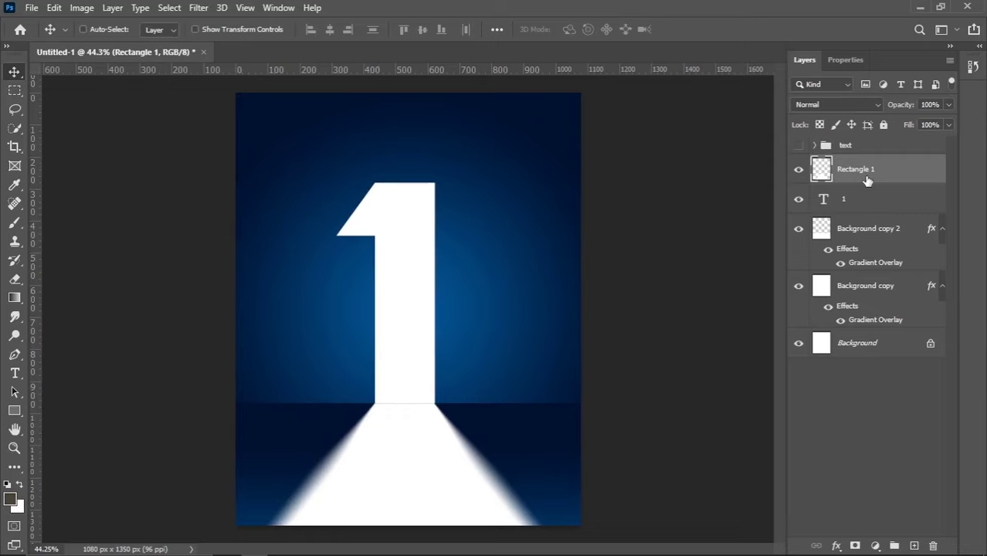
key(ctrl+t)
scroll(535, 458, up, 2)
scroll(448, 441, up, 3)
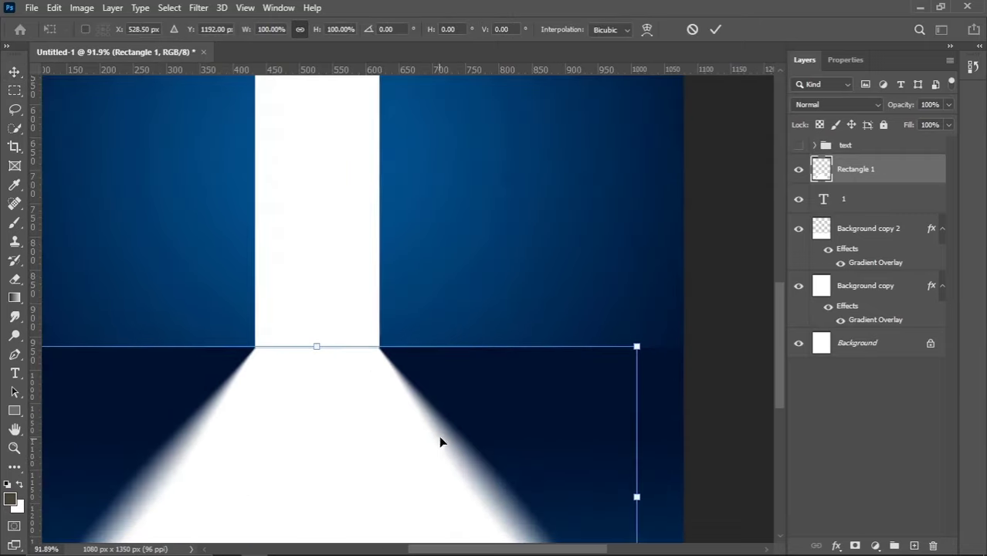
drag(441, 442, 401, 333)
scroll(357, 285, up, 2)
right_click(346, 262)
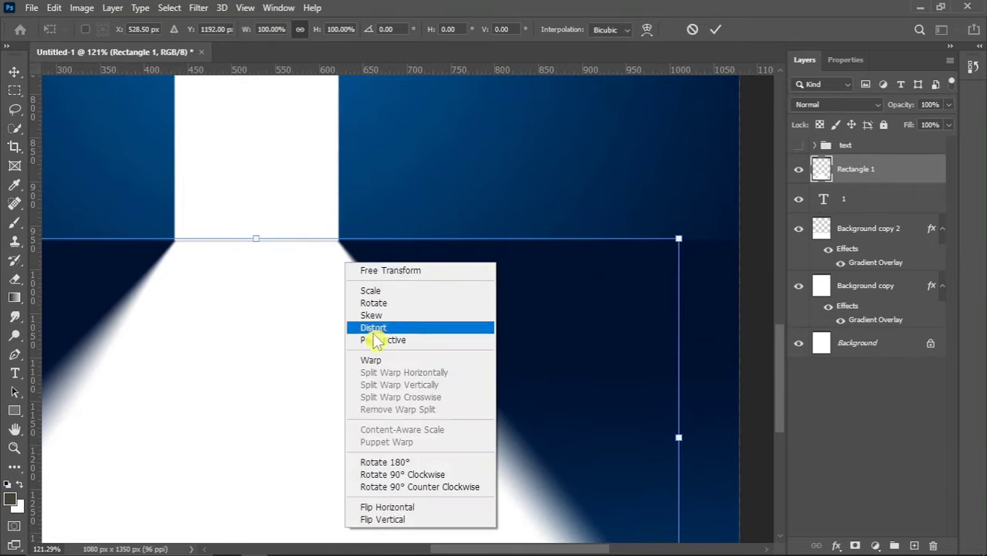
click(379, 360)
scroll(355, 255, up, 2)
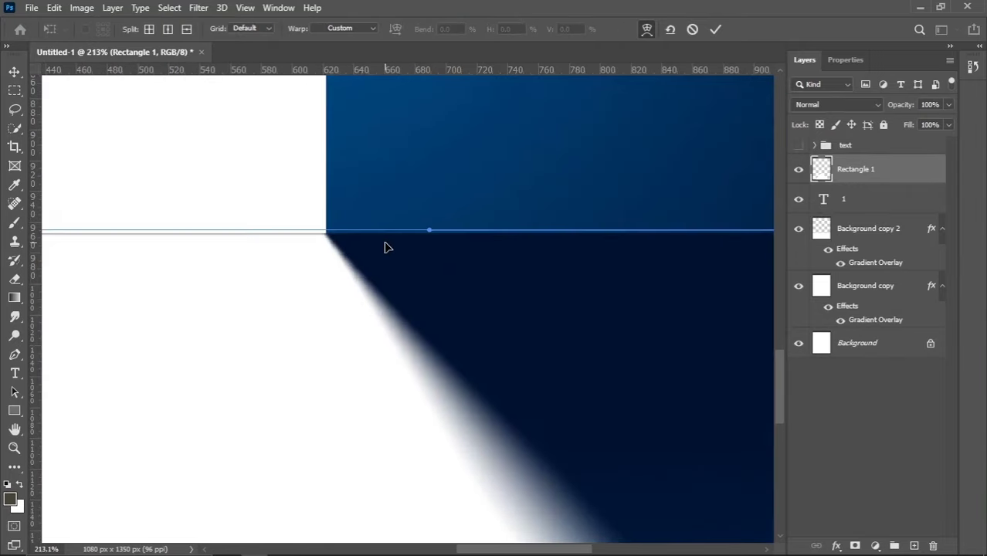
scroll(392, 248, down, 2)
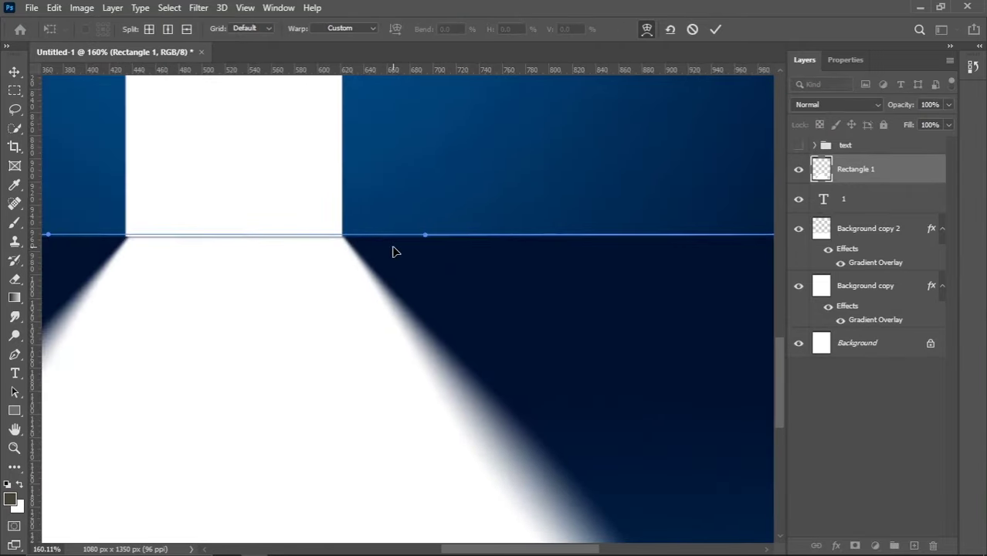
scroll(394, 247, down, 1)
key(Return)
scroll(398, 246, down, 3)
scroll(370, 262, down, 1)
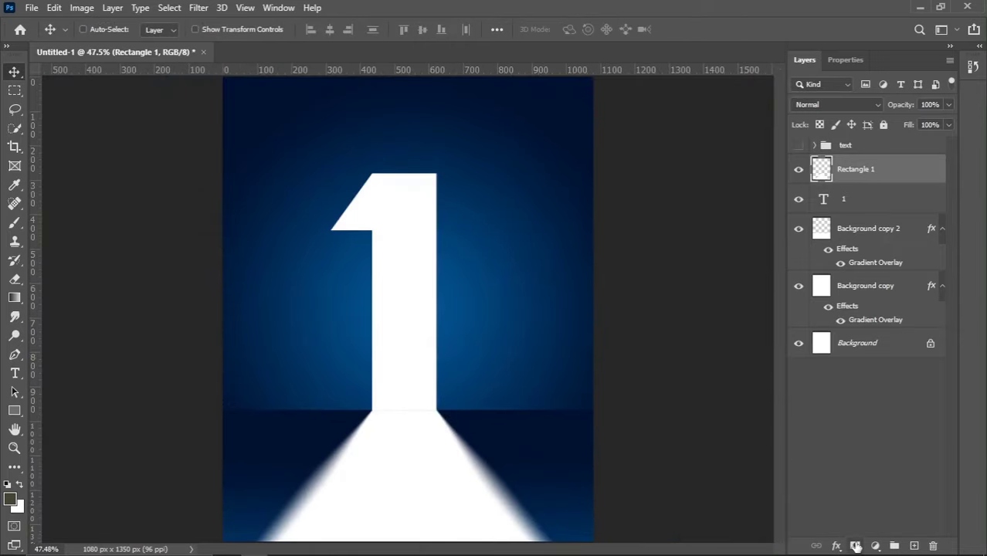
Add a layer mask to Rectangle 1 and set the Eraser brush to 0% hardness.
click(855, 546)
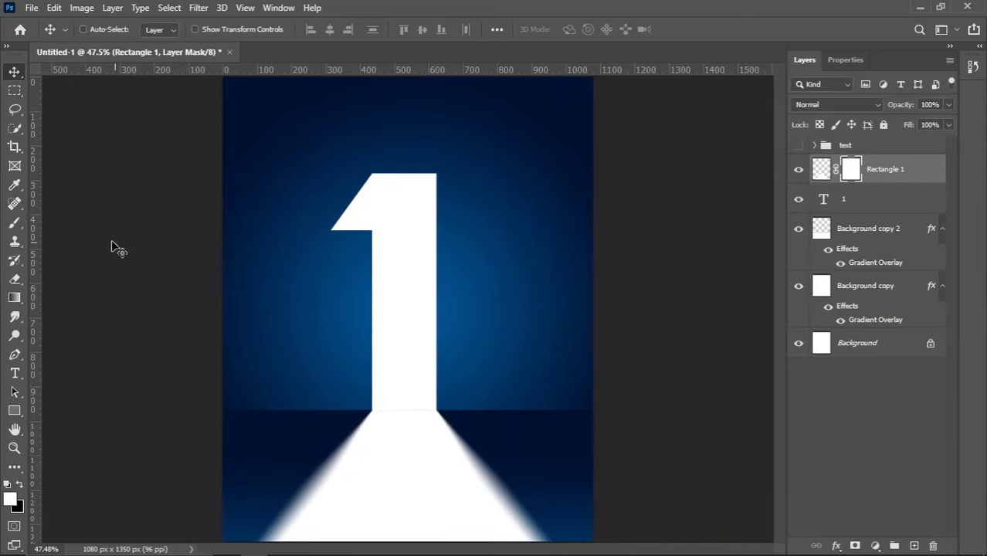
key(e)
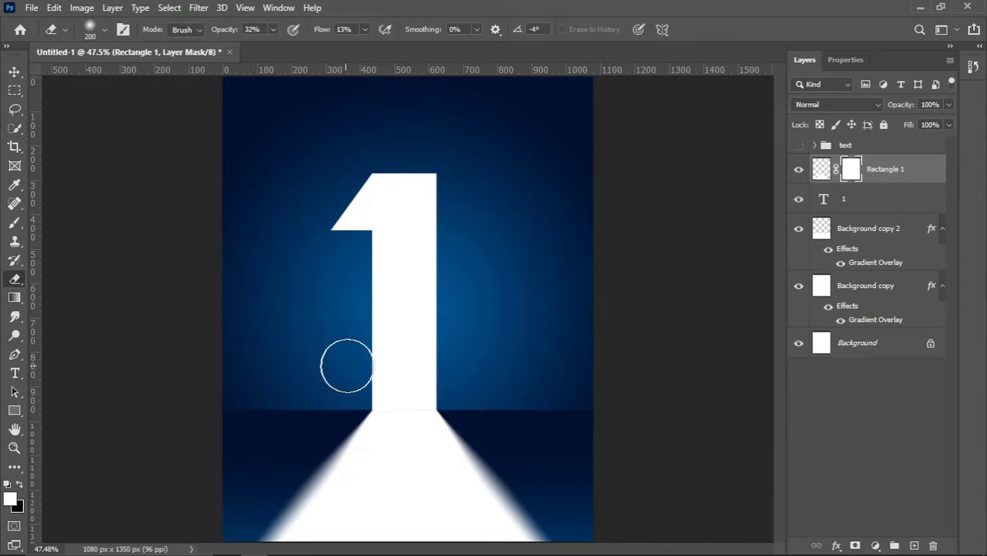
scroll(426, 414, up, 2)
scroll(410, 309, down, 4)
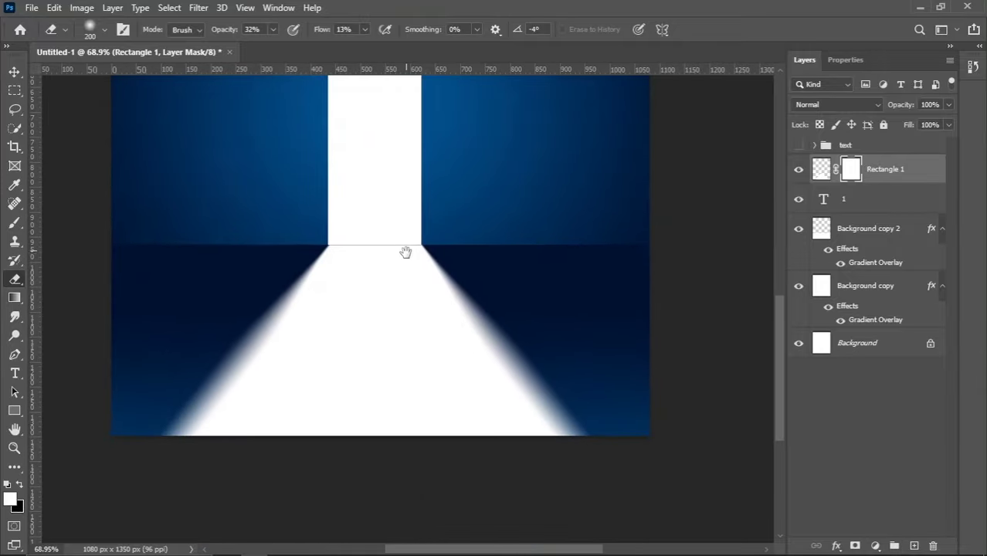
click(101, 31)
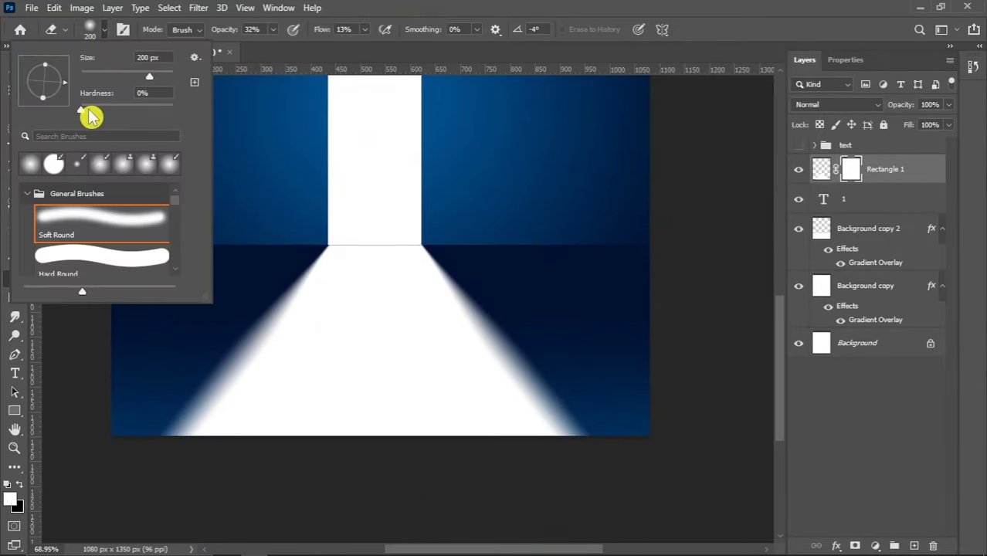
drag(88, 109, 68, 109)
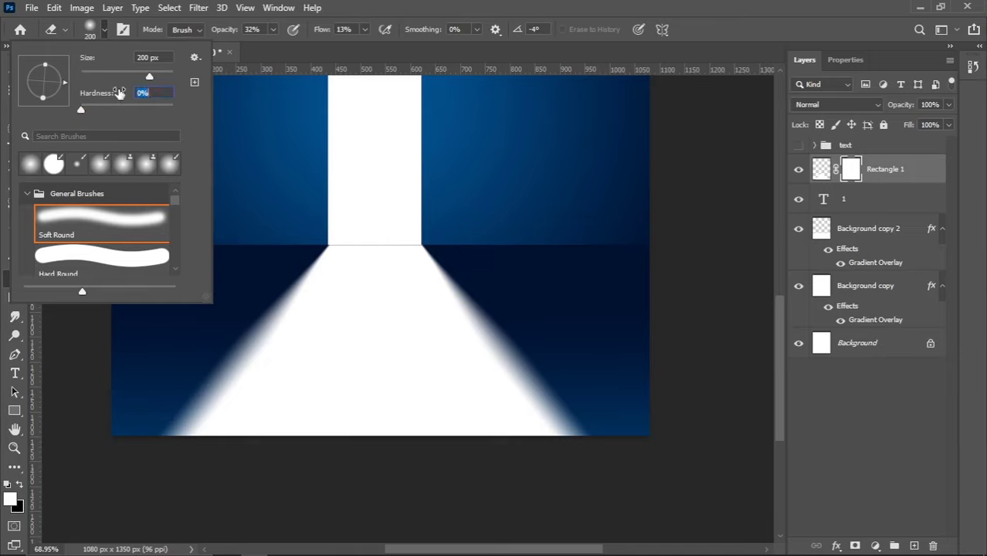
key(Tab)
Lightly fade the beam's bottom on the mask, undoing a too-dark stroke.
click(102, 36)
drag(95, 419, 604, 422)
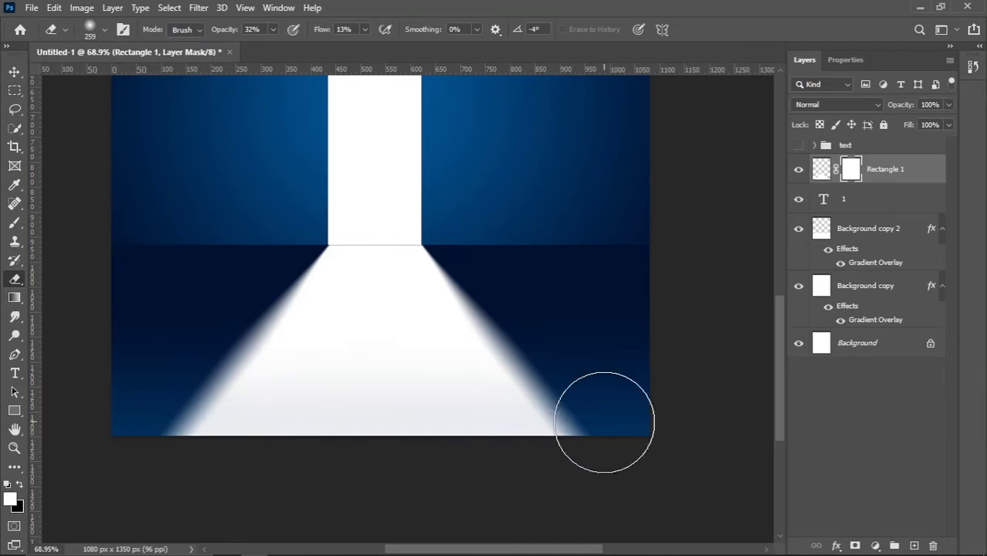
click(21, 486)
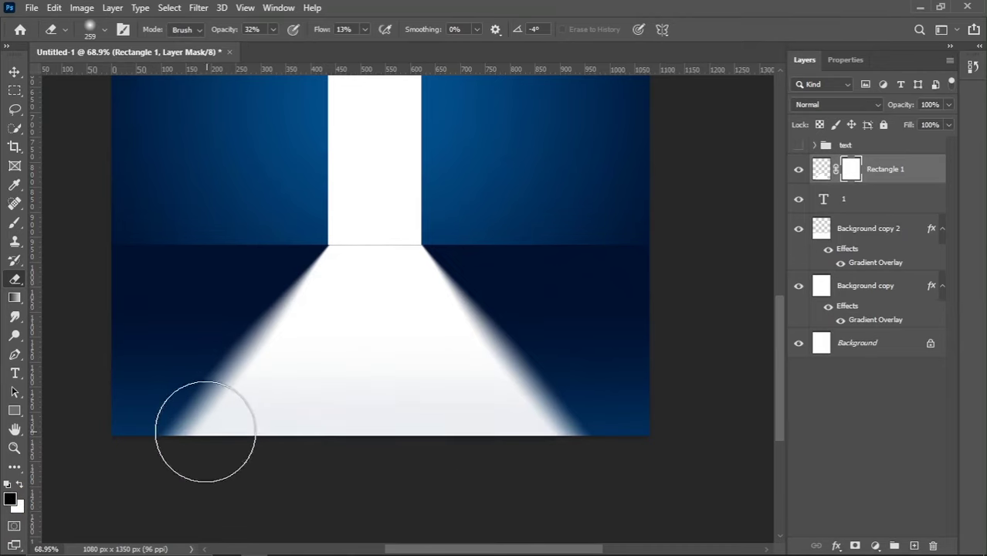
click(21, 485)
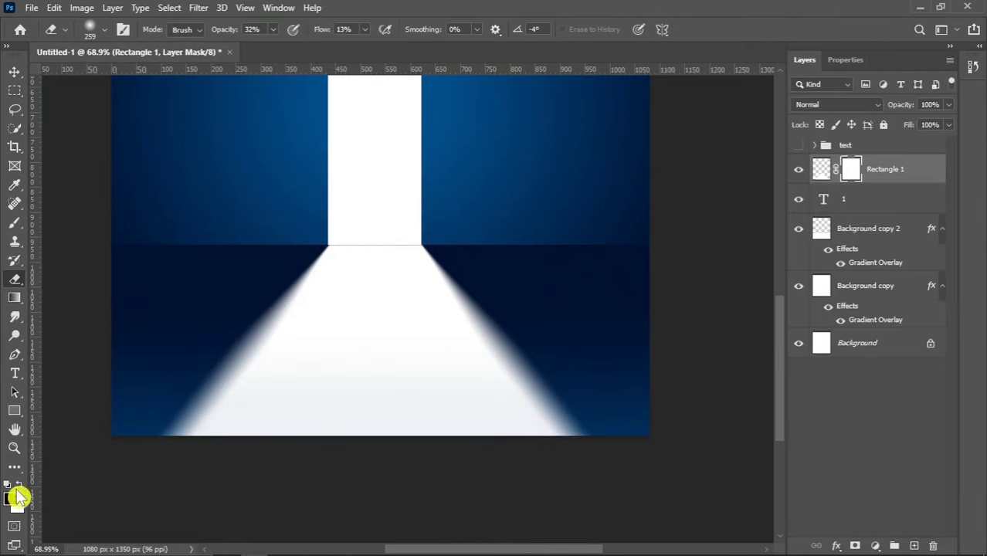
mouse_move(149, 452)
mouse_down()
mouse_move(661, 397)
mouse_move(128, 408)
mouse_up()
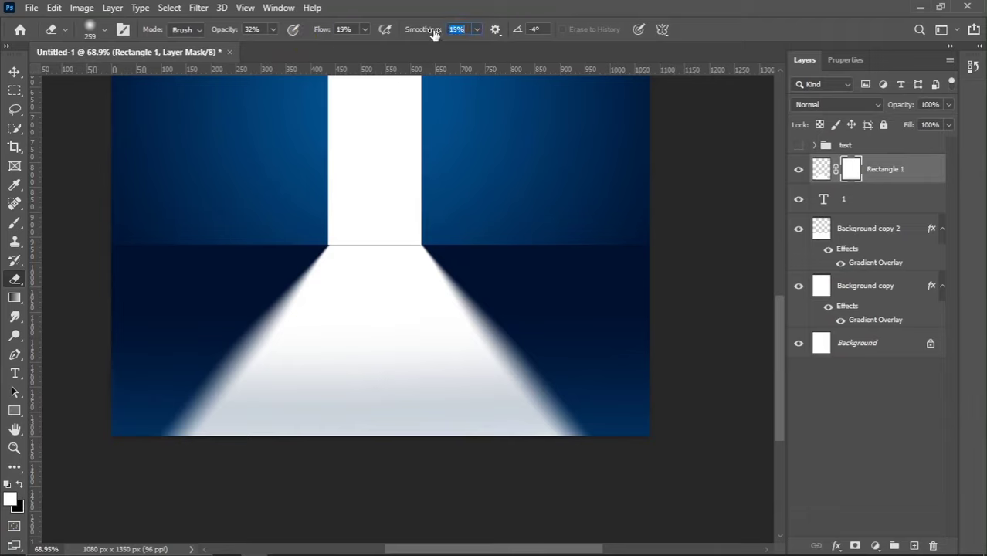
key(ctrl+z)
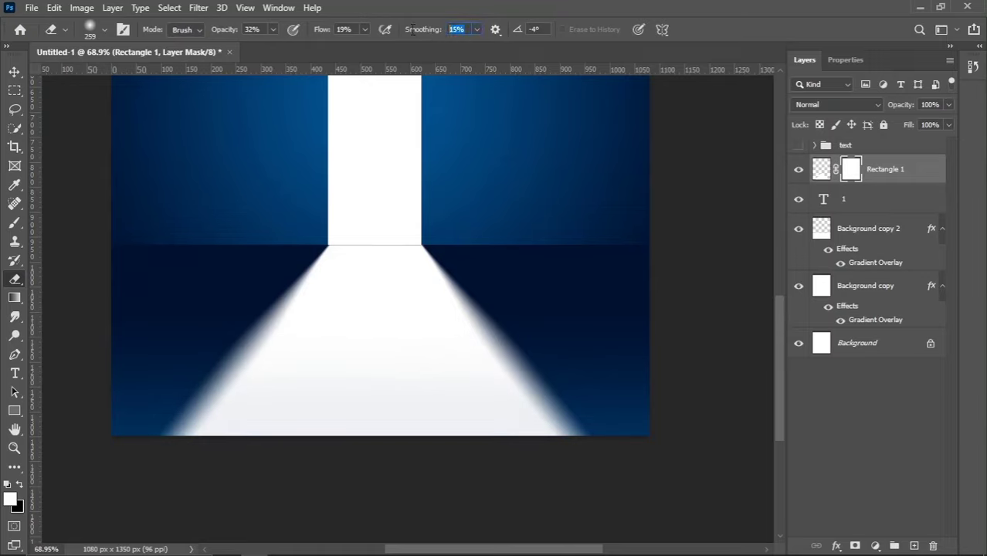
text(0)
Set smoothing to 0% and fade the beam's bottom to grey-blue with a larger eraser, ending at 500 px.
drag(412, 31, 398, 31)
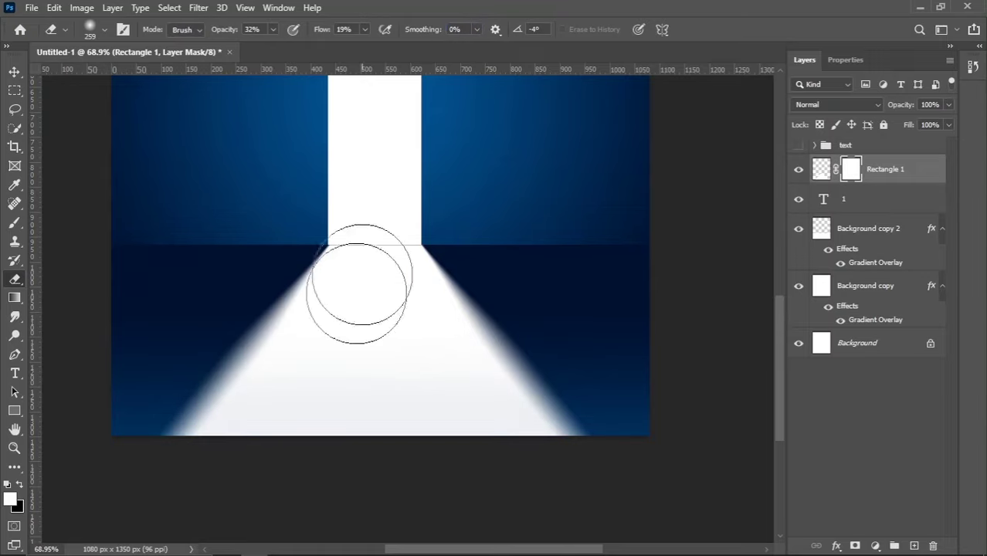
scroll(265, 352, down, 2)
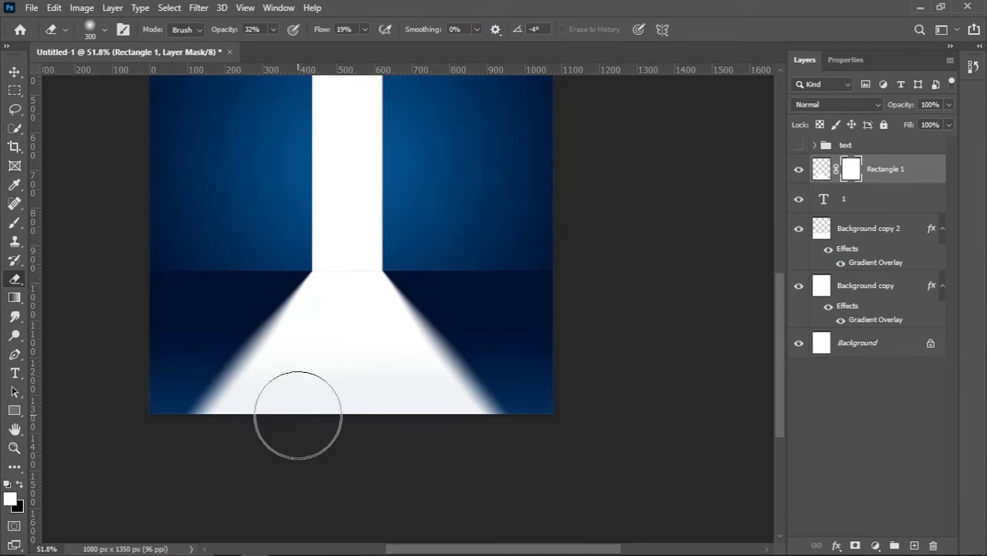
key(bracketright)
key(bracketright)
key(bracketright)
key(bracketright)
mouse_move(142, 395)
mouse_down()
mouse_move(551, 401)
mouse_move(502, 375)
mouse_move(119, 398)
mouse_move(458, 380)
mouse_move(147, 385)
mouse_move(568, 379)
mouse_move(178, 396)
mouse_move(670, 379)
mouse_up()
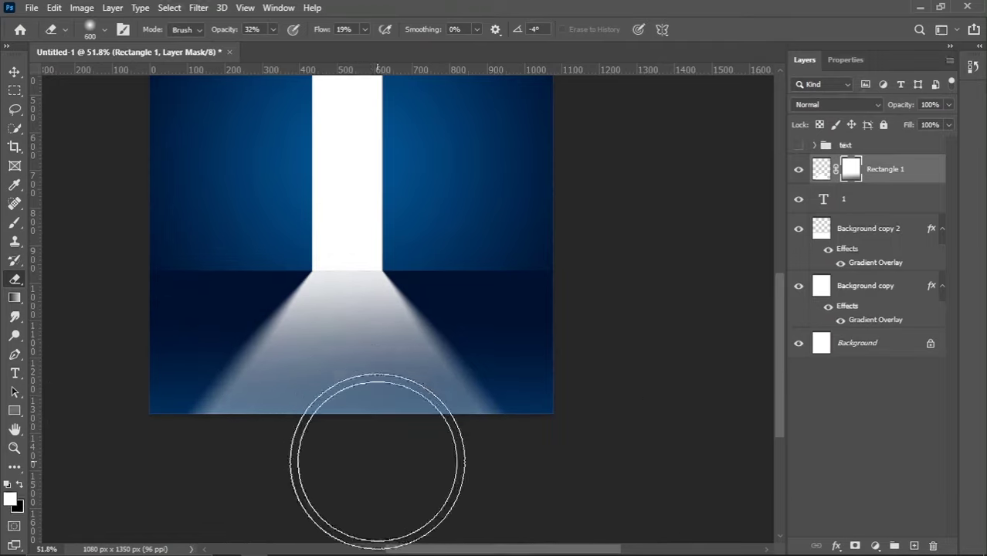
drag(485, 469, 449, 382)
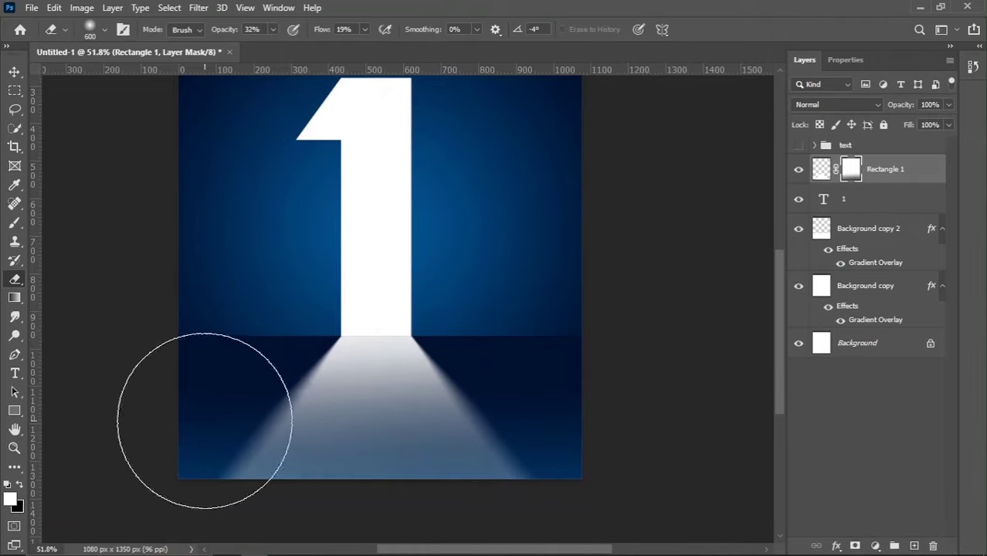
drag(202, 419, 625, 449)
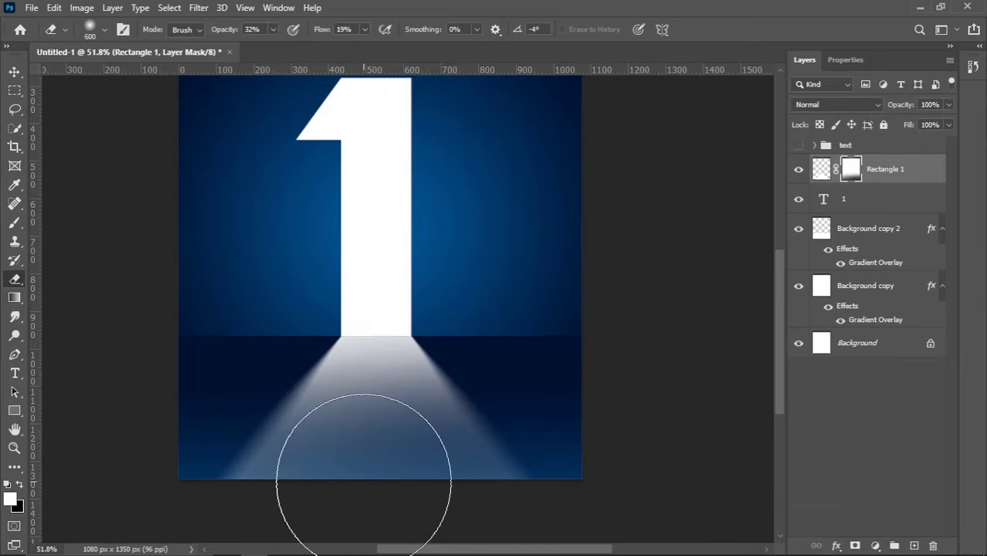
click(21, 487)
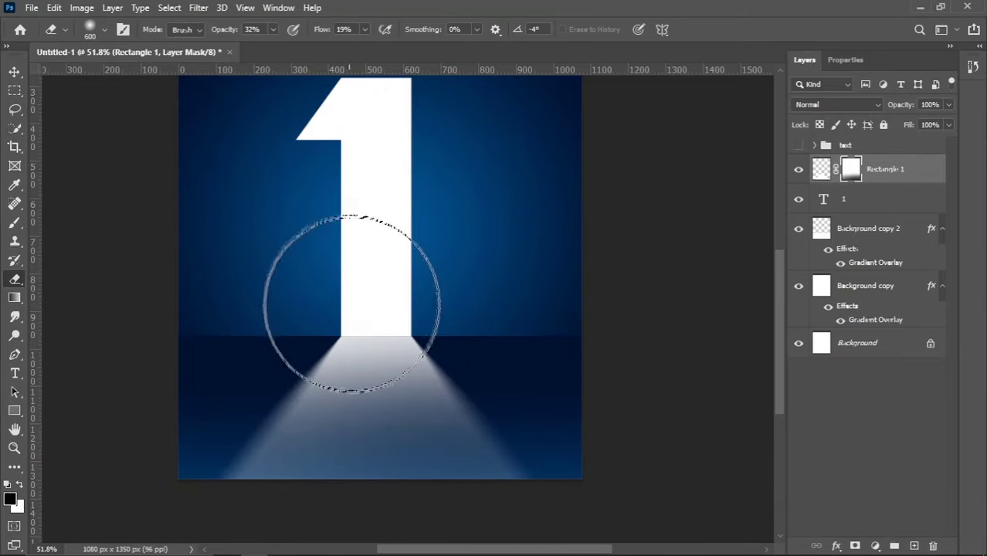
key(bracketleft)
key(bracketleft)
key(bracketleft)
key(bracketright)
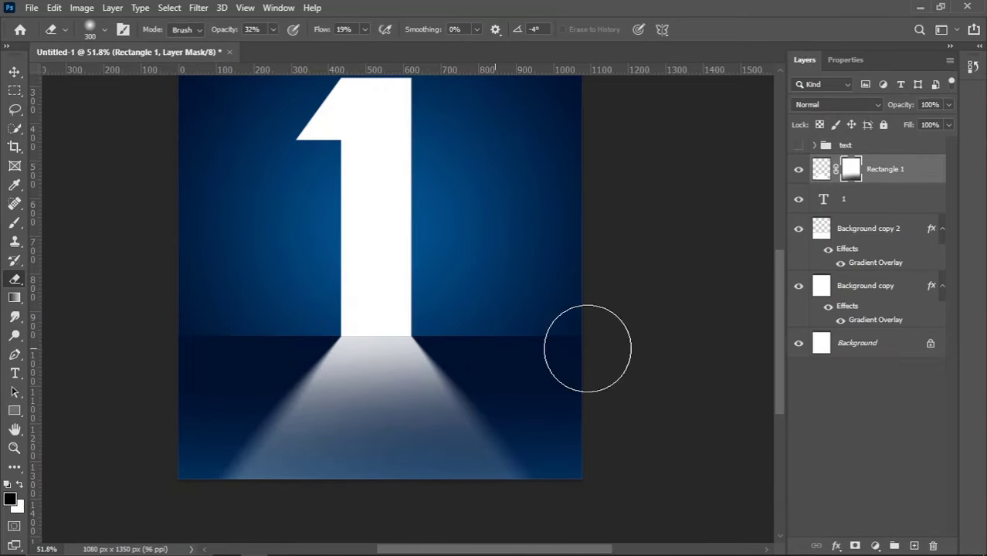
key(bracketright)
key(bracketright)
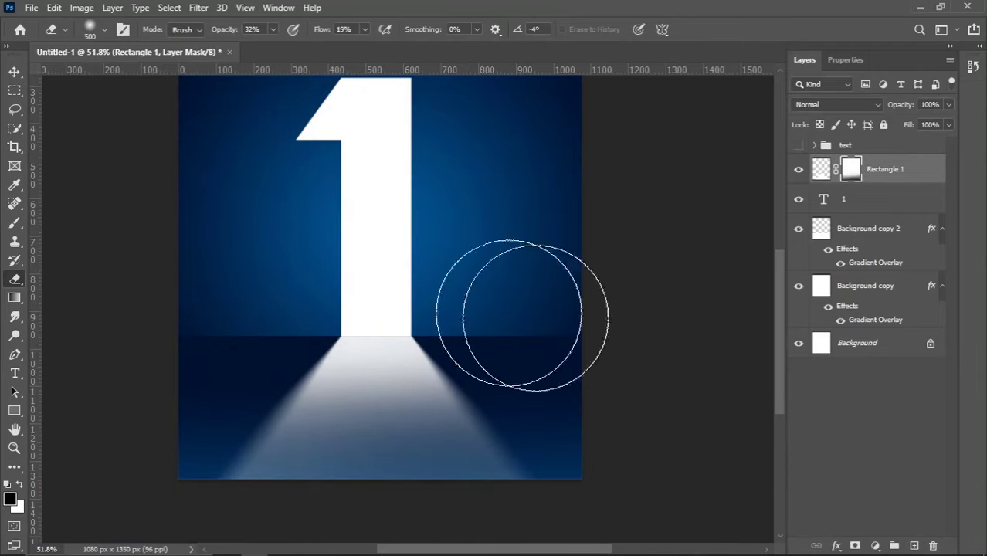
scroll(326, 415, down, 2)
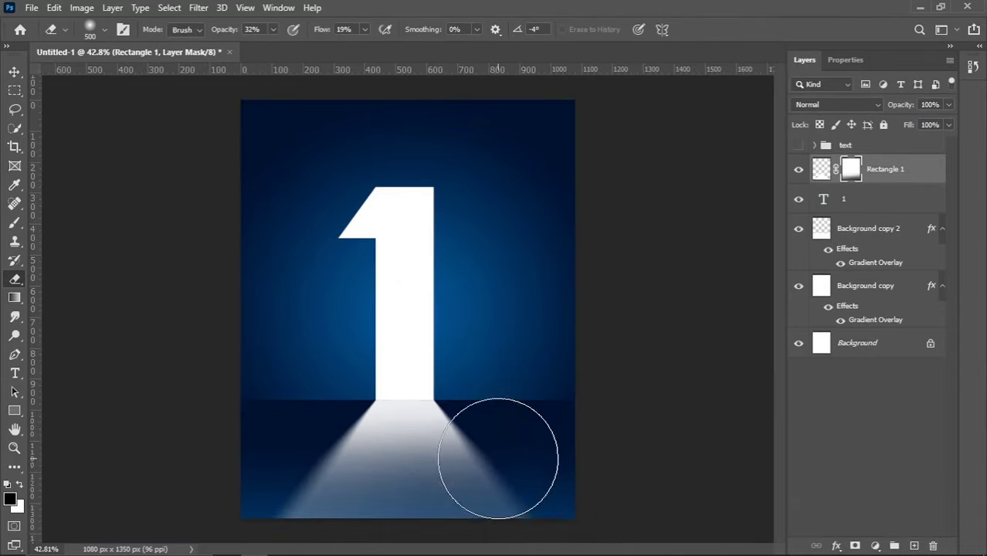
Select the 1 text layer and drag the city skyline image in from the images folder.
click(15, 71)
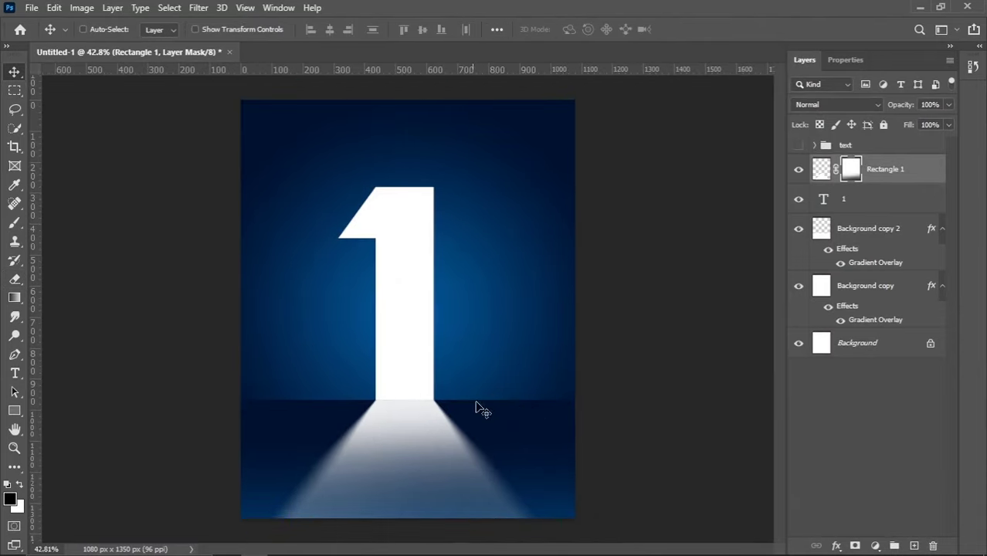
scroll(463, 371, up, 1)
right_click(402, 292)
click(426, 298)
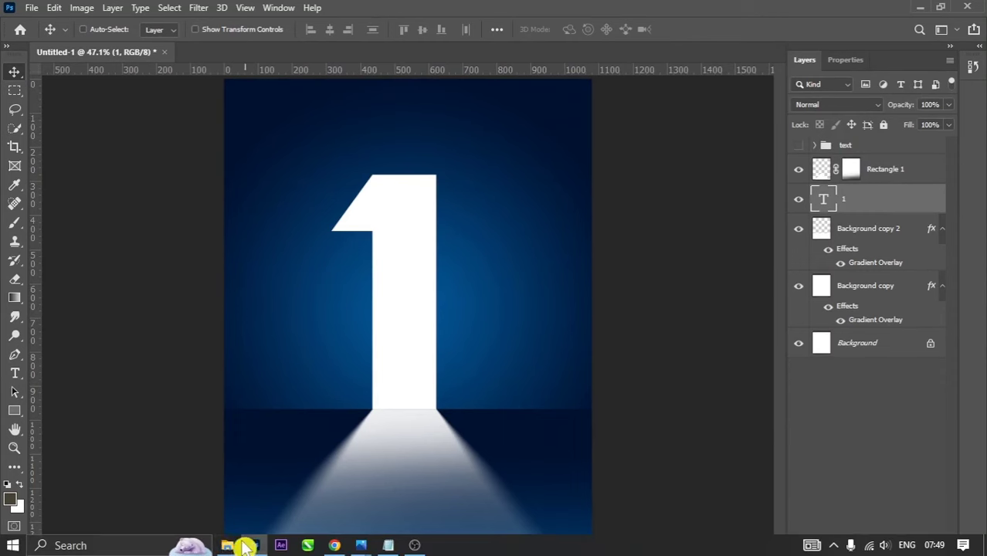
click(229, 547)
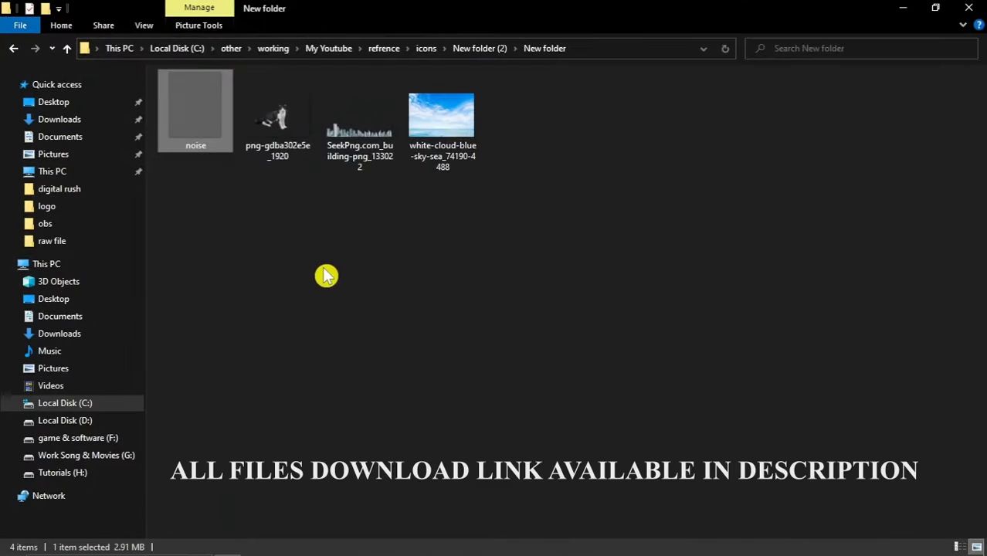
mouse_move(349, 139)
mouse_down()
mouse_move(365, 331)
mouse_move(379, 357)
mouse_move(381, 348)
mouse_up()
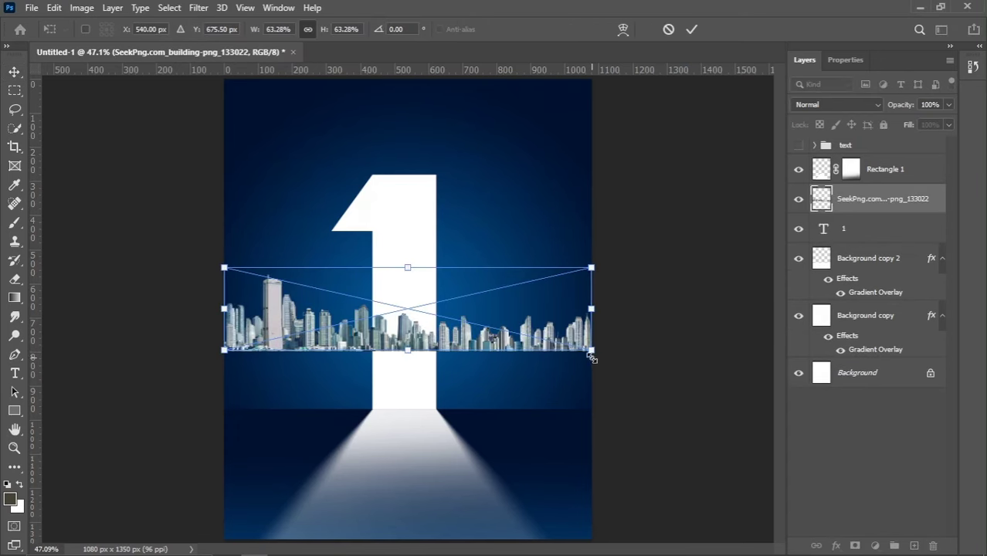
Scale the skyline to about 59.6% and lower it onto the horizon line.
drag(591, 353, 581, 348)
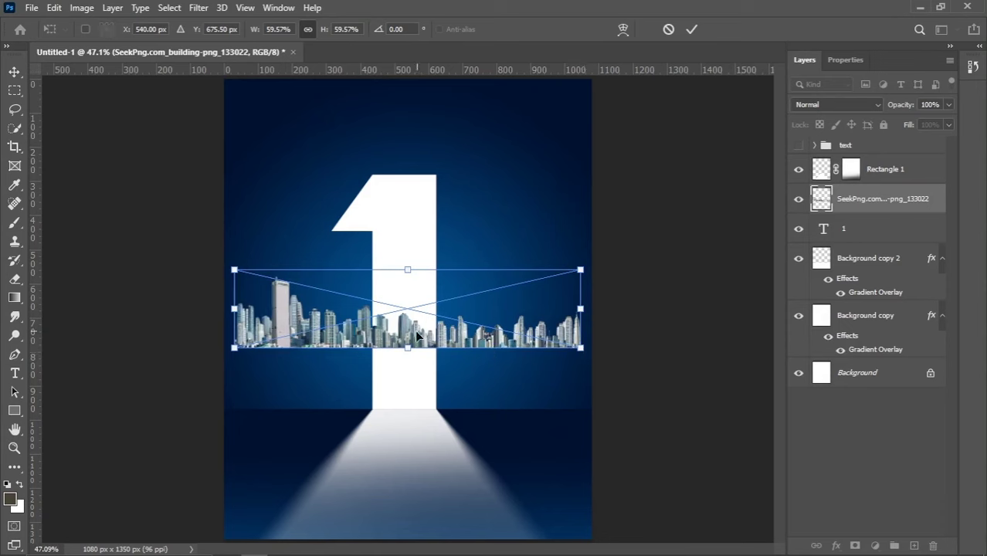
drag(417, 334, 420, 395)
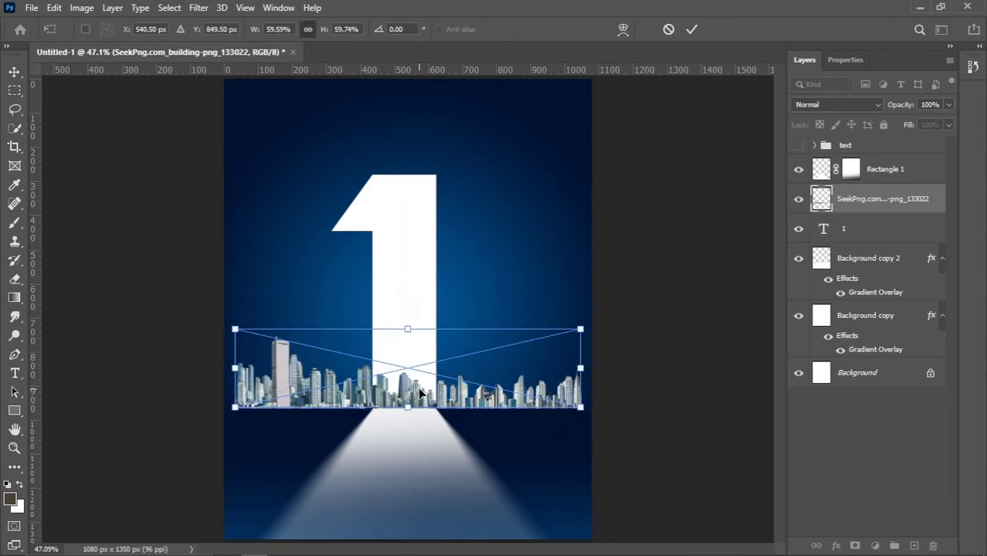
key(Return)
scroll(402, 413, up, 3)
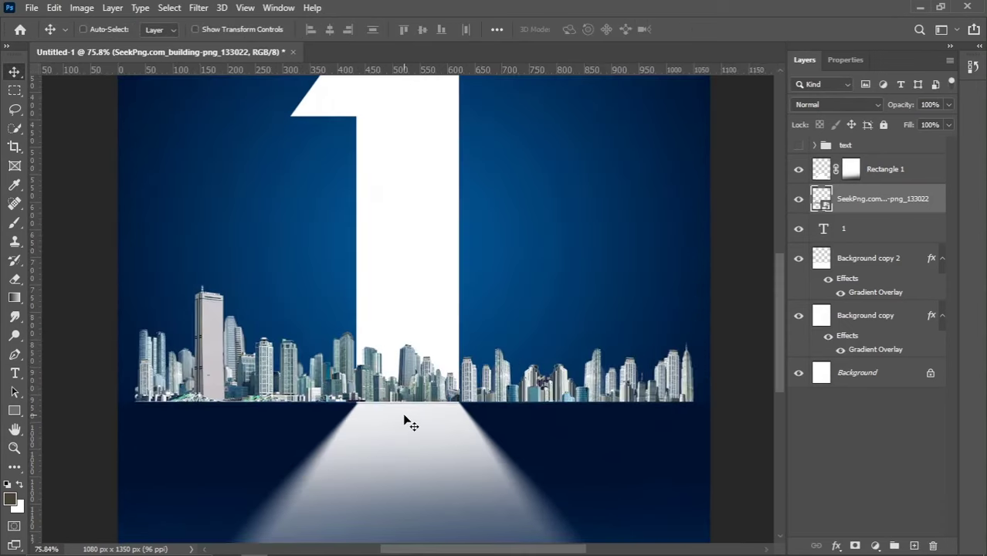
scroll(407, 422, up, 2)
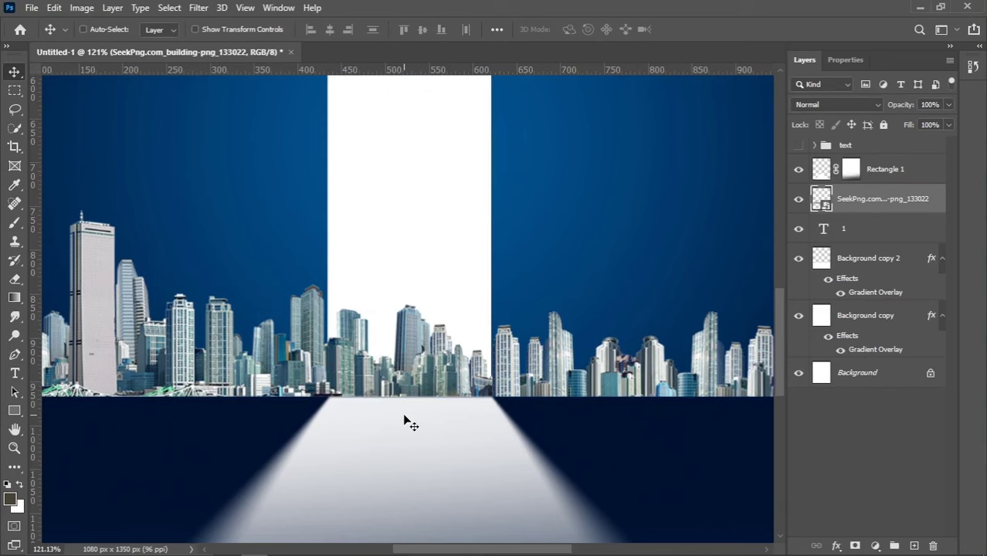
scroll(386, 394, down, 2)
scroll(386, 394, down, 1)
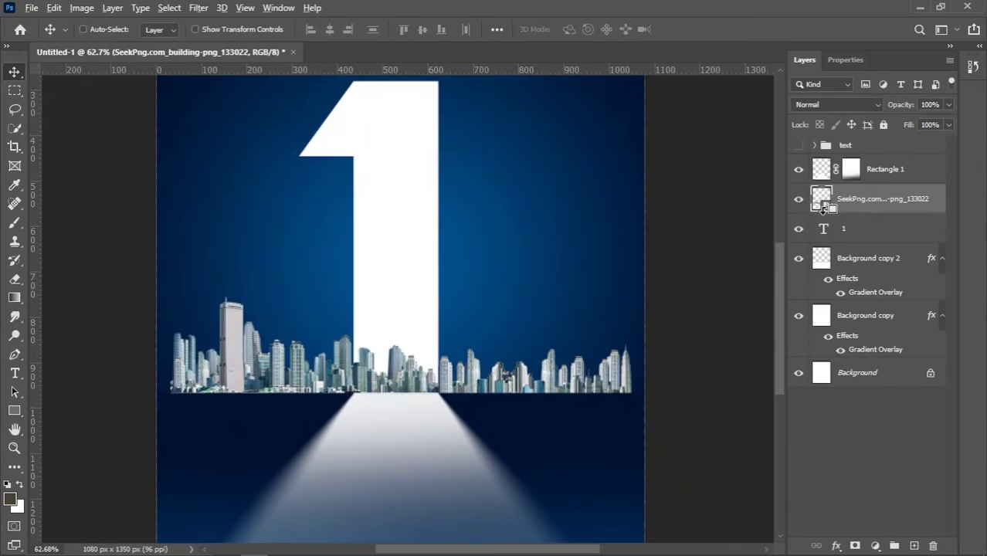
Clip the skyline into the 1, duplicate it, and move the unclipped copy below the text.
alt+click(824, 208)
scroll(403, 397, down, 1)
scroll(433, 390, up, 1)
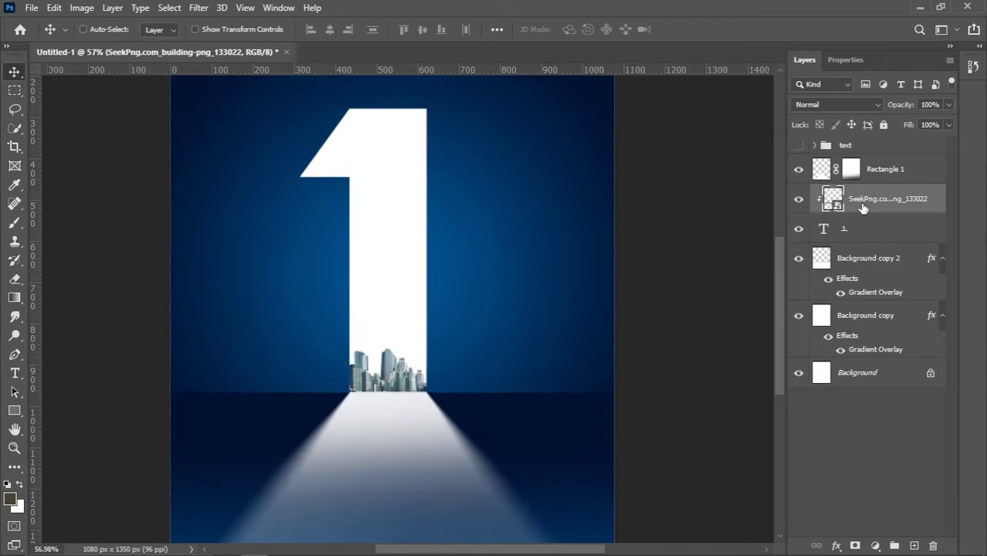
right_click(467, 356)
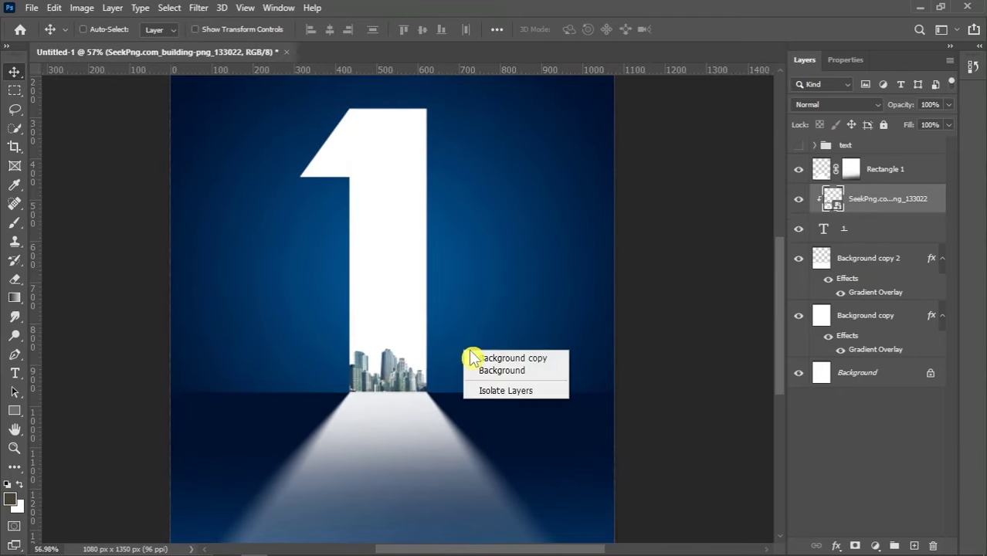
click(880, 213)
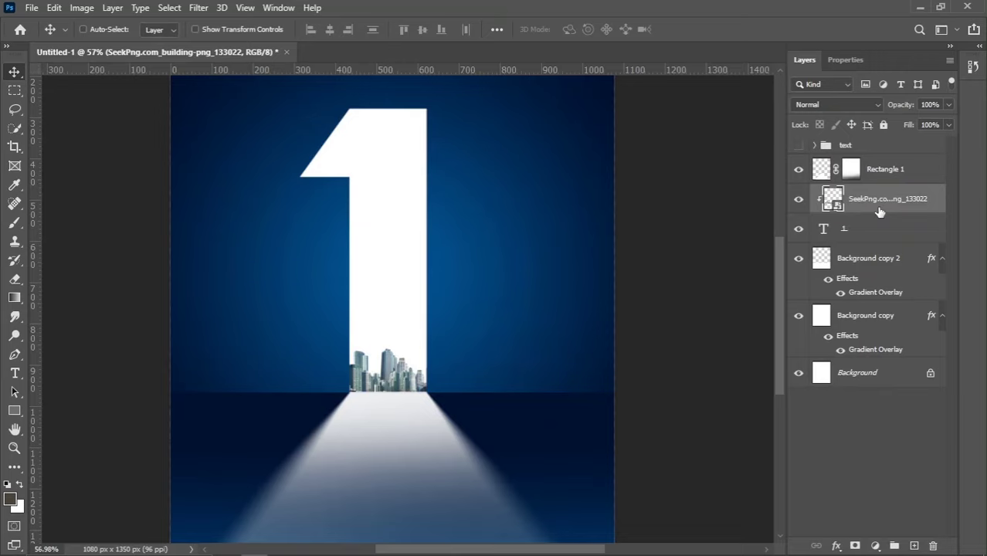
drag(881, 214, 914, 545)
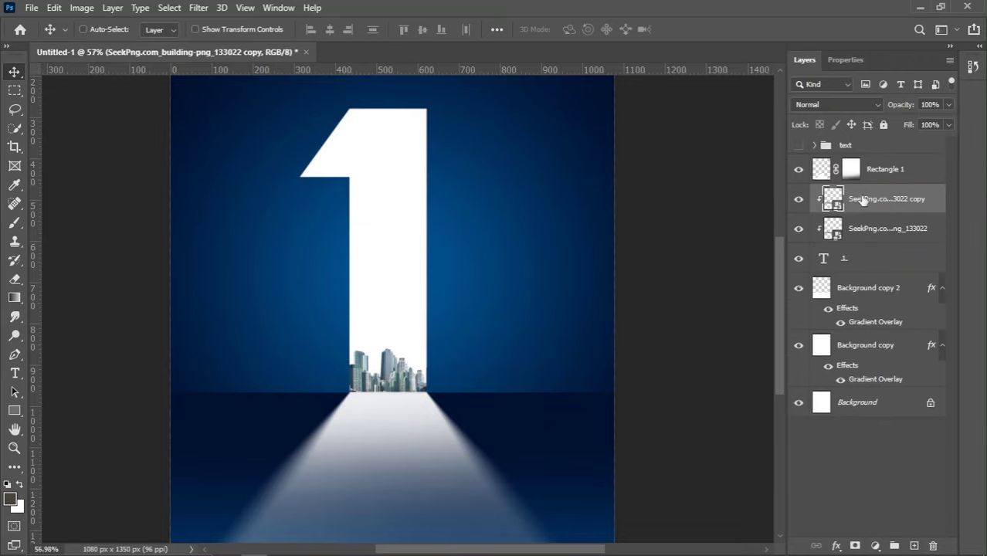
drag(864, 199, 861, 292)
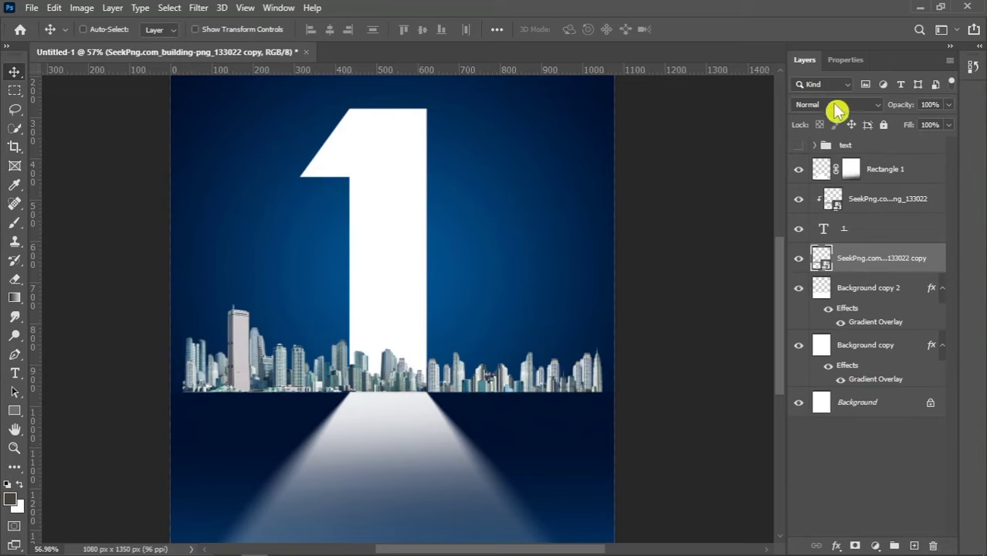
Set the skyline copy to Hard Light blend mode at 71% opacity.
click(838, 104)
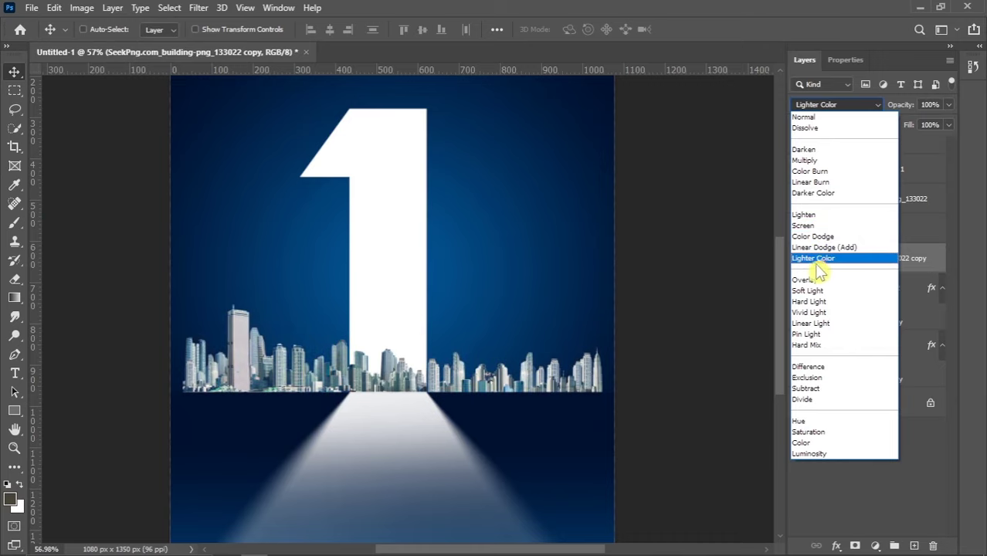
click(817, 302)
scroll(367, 361, down, 2)
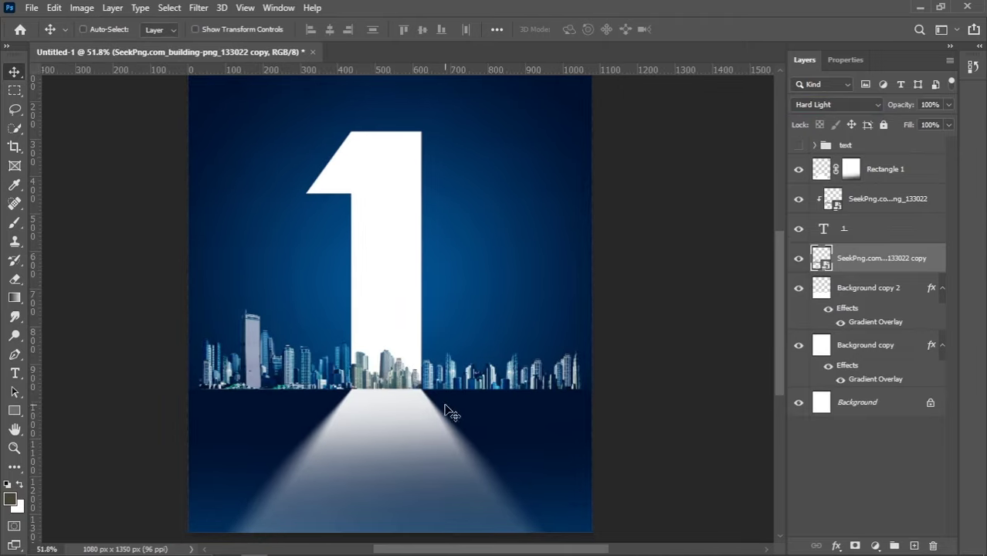
scroll(447, 410, down, 1)
scroll(447, 414, up, 1)
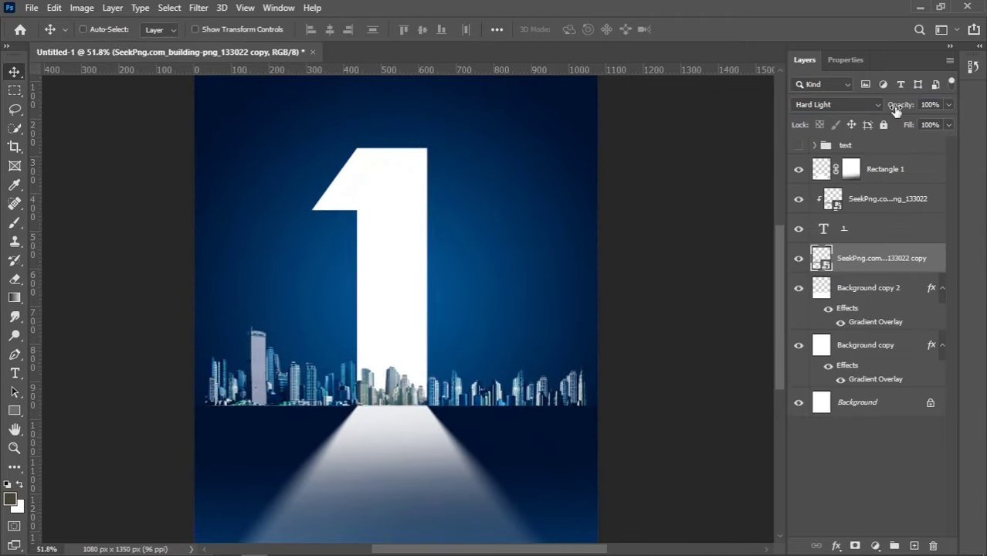
drag(876, 110, 874, 136)
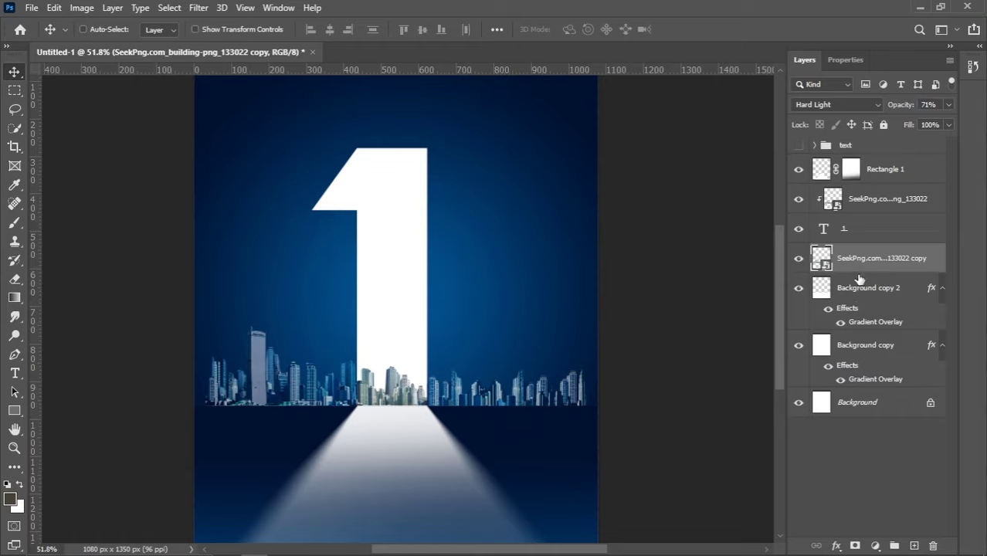
Mask the skyline copy, erase its outer left and right buildings, and lower opacity to 68%.
click(855, 546)
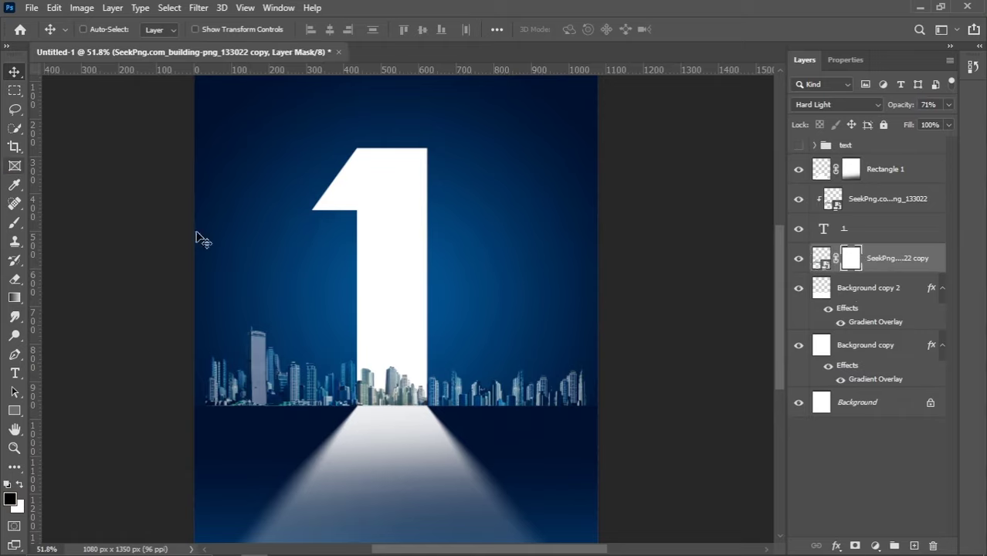
click(12, 281)
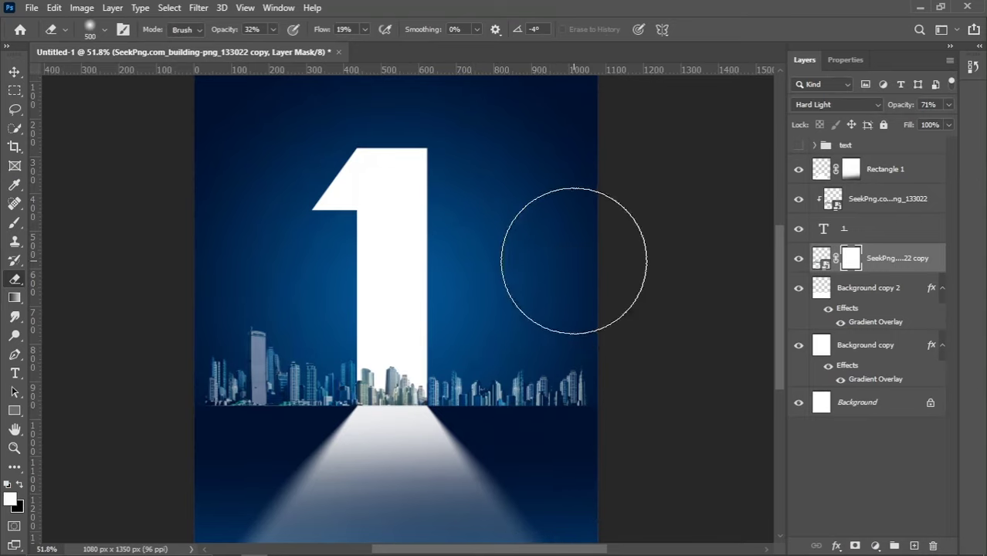
mouse_move(507, 474)
mouse_down()
mouse_move(529, 364)
mouse_move(609, 336)
mouse_up()
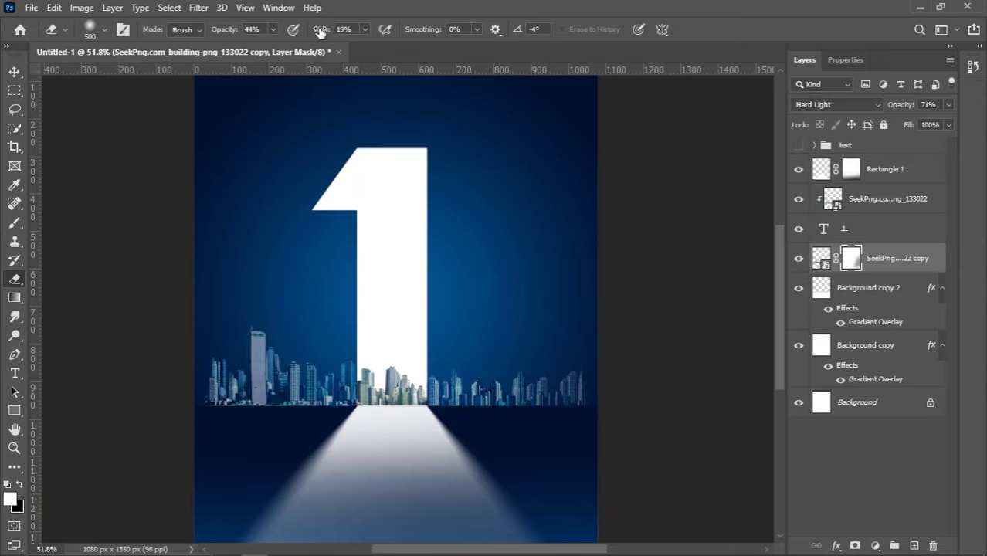
mouse_move(210, 319)
mouse_down()
mouse_move(205, 429)
mouse_move(220, 261)
mouse_up()
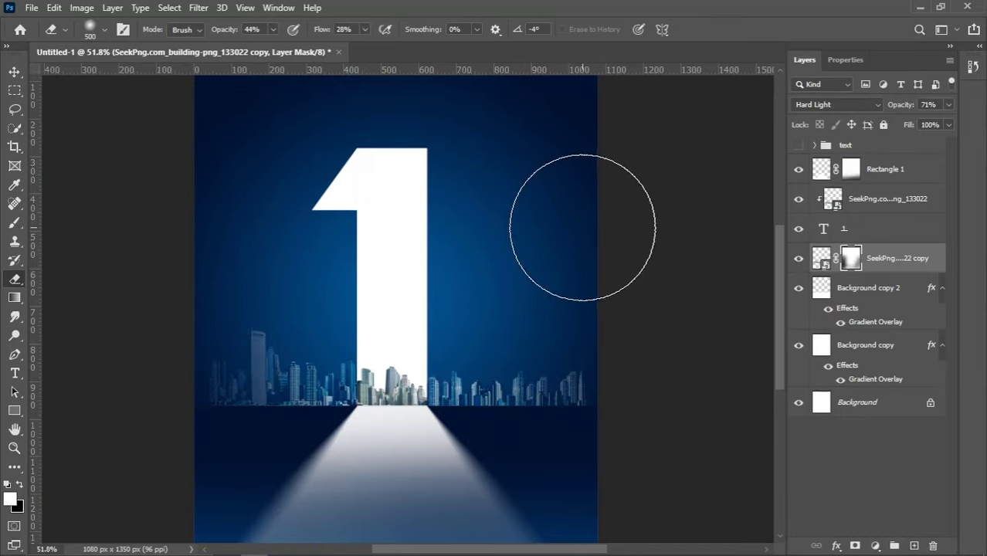
key(bracketright)
key(bracketright)
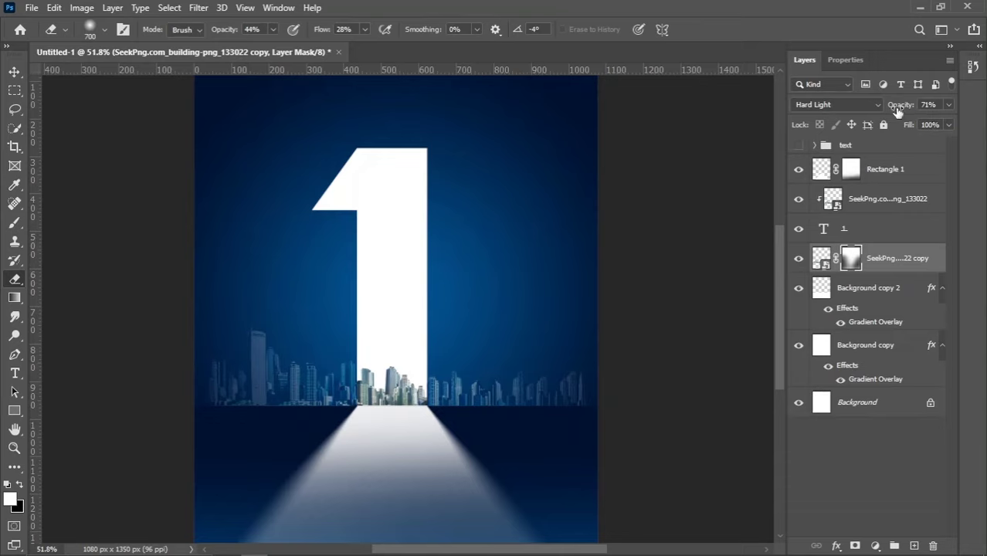
drag(897, 112, 893, 112)
click(832, 203)
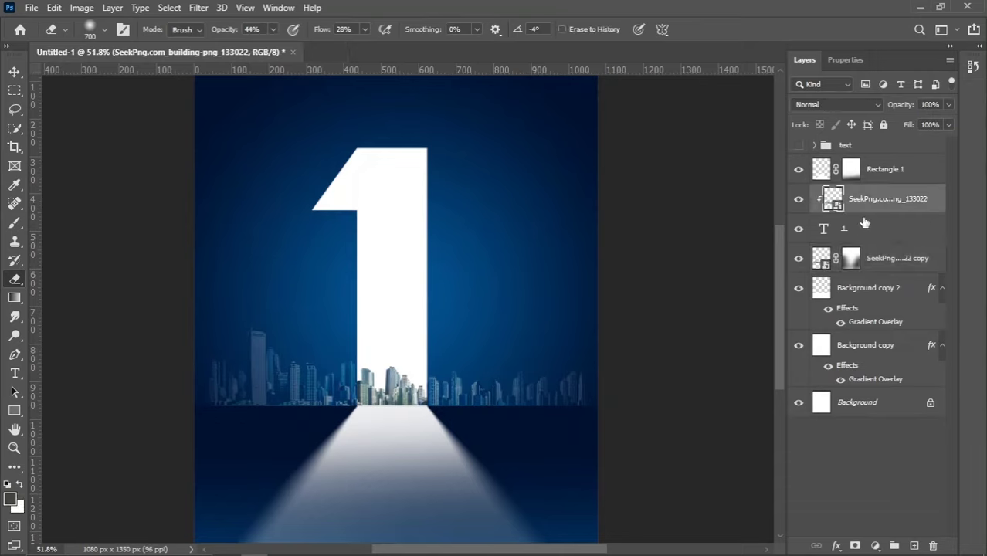
Brighten the clipped skyline with Levels by lowering the white input.
click(82, 9)
mouse_move(104, 44)
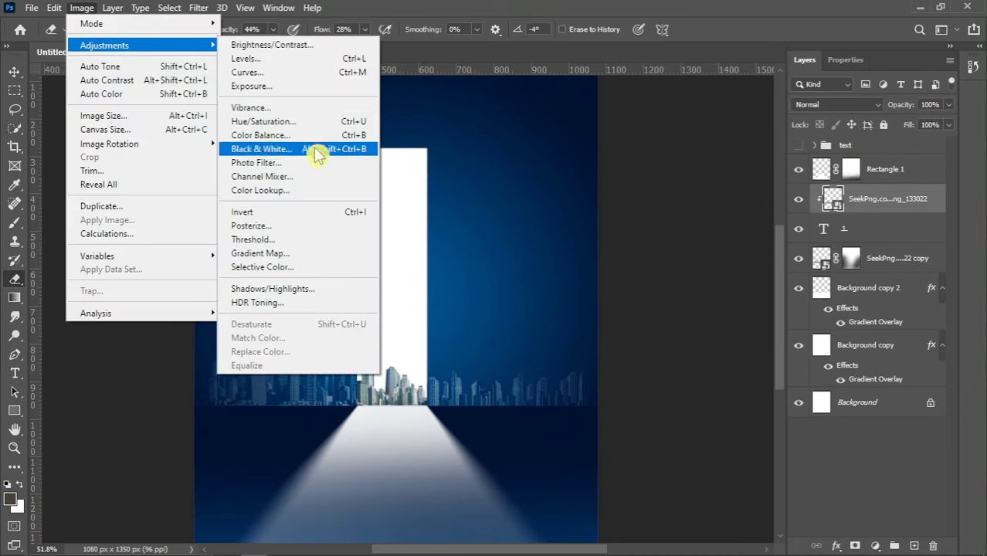
click(275, 59)
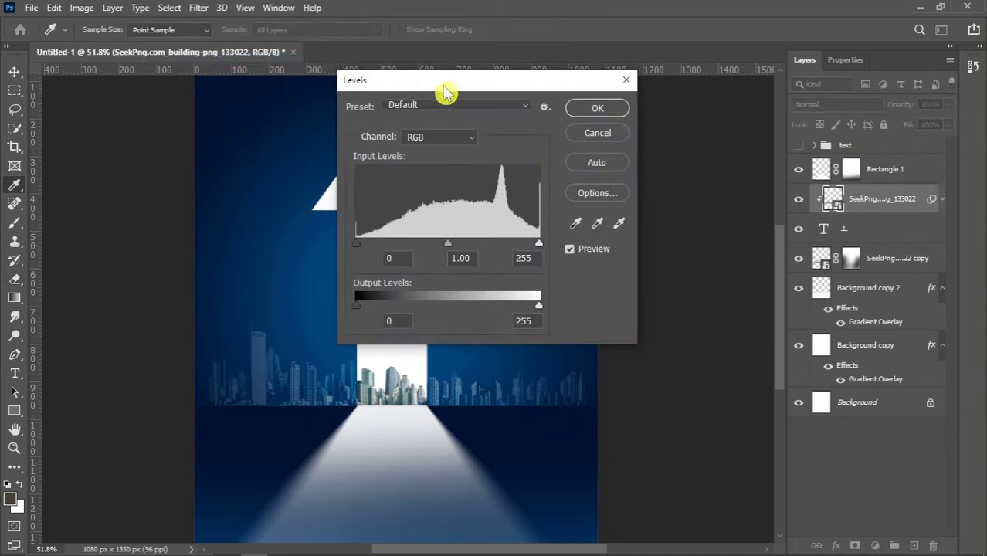
drag(445, 92, 630, 87)
drag(726, 247, 684, 248)
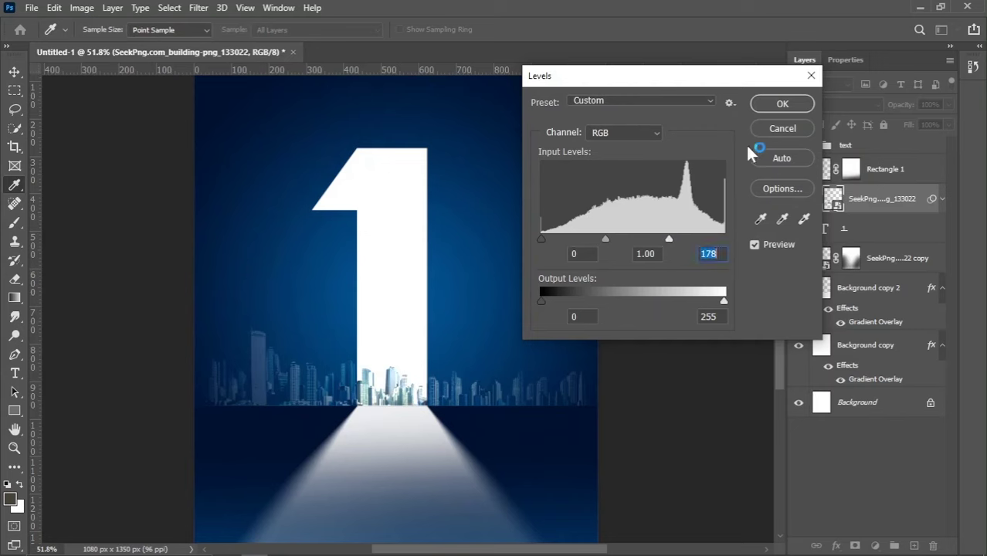
click(783, 103)
click(13, 71)
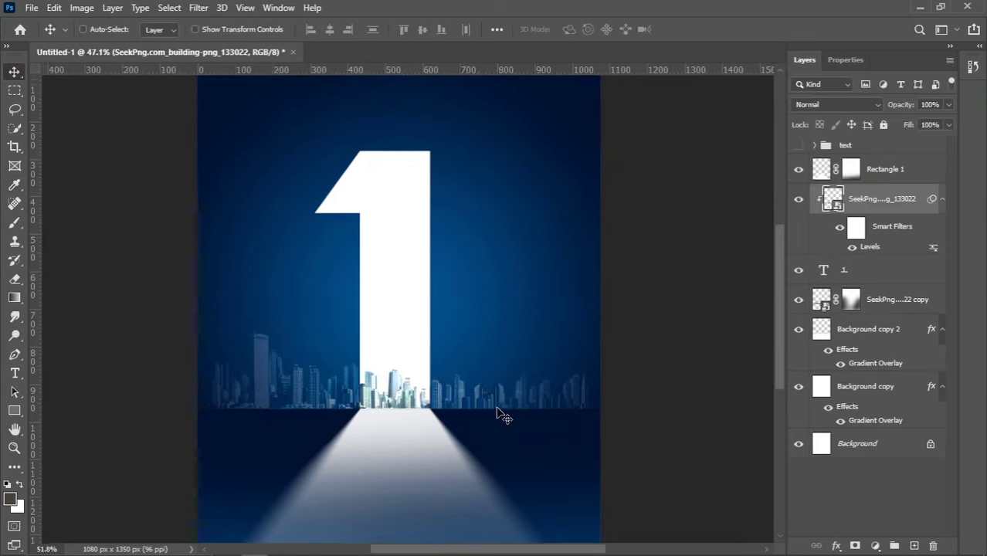
Select the numeral 1 text layer and switch to the images folder.
scroll(393, 324, up, 1)
scroll(404, 326, down, 1)
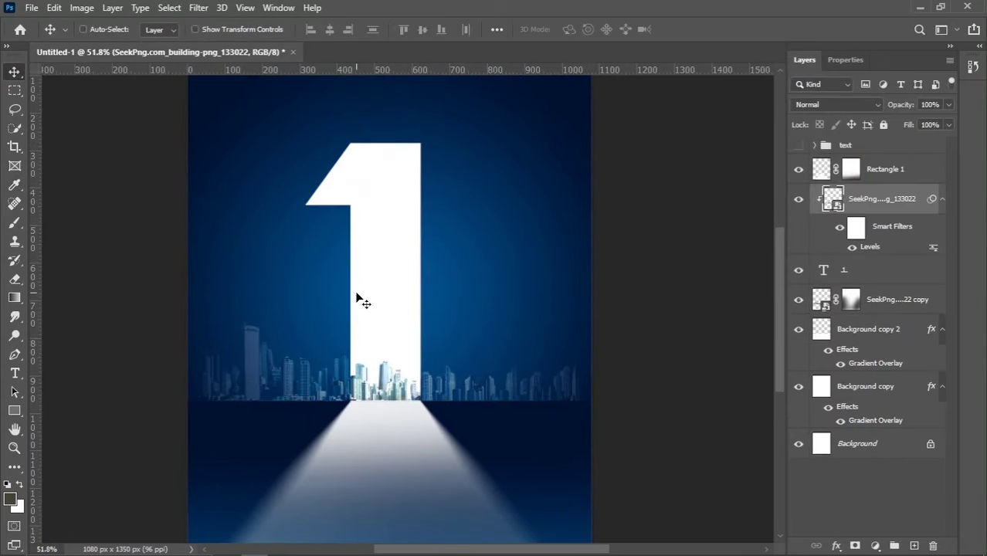
right_click(382, 294)
click(407, 302)
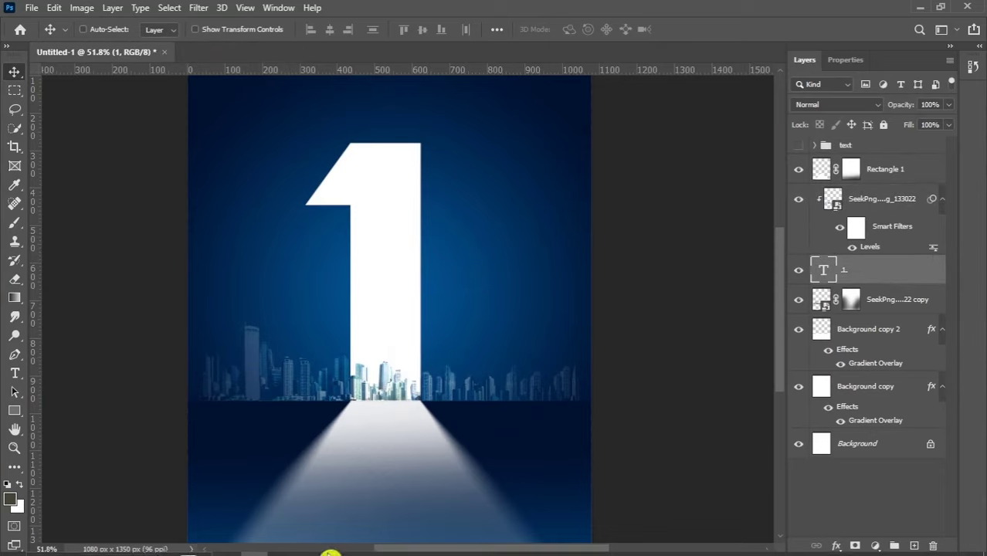
click(236, 545)
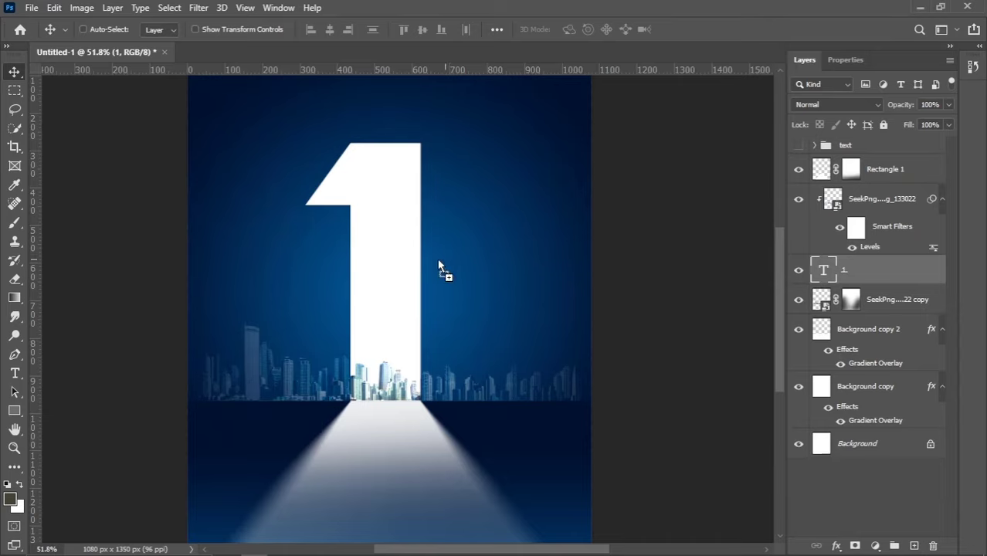
Place the cloudy sky photo, clip it into the 1, and transform it to 121.53%.
drag(452, 135, 390, 233)
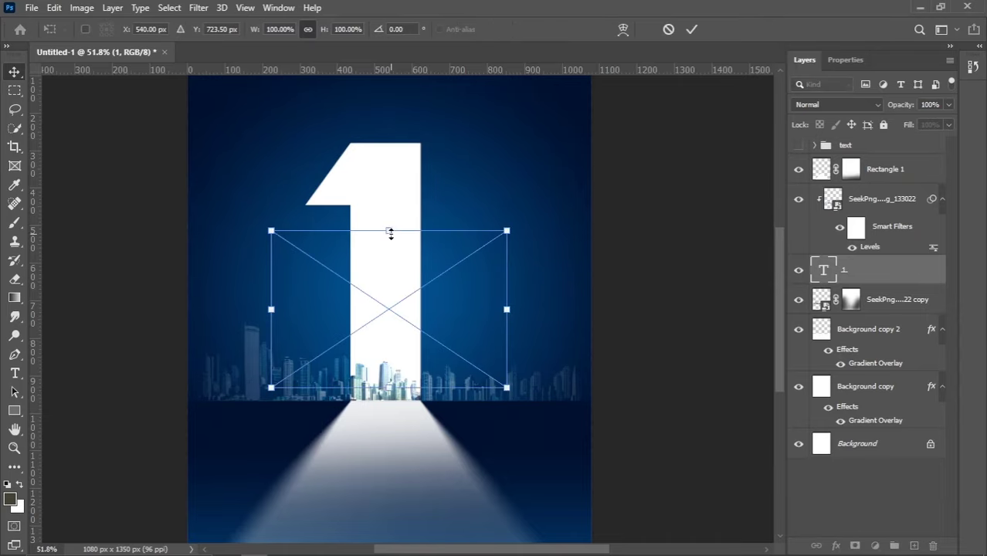
drag(402, 266, 390, 174)
key(Return)
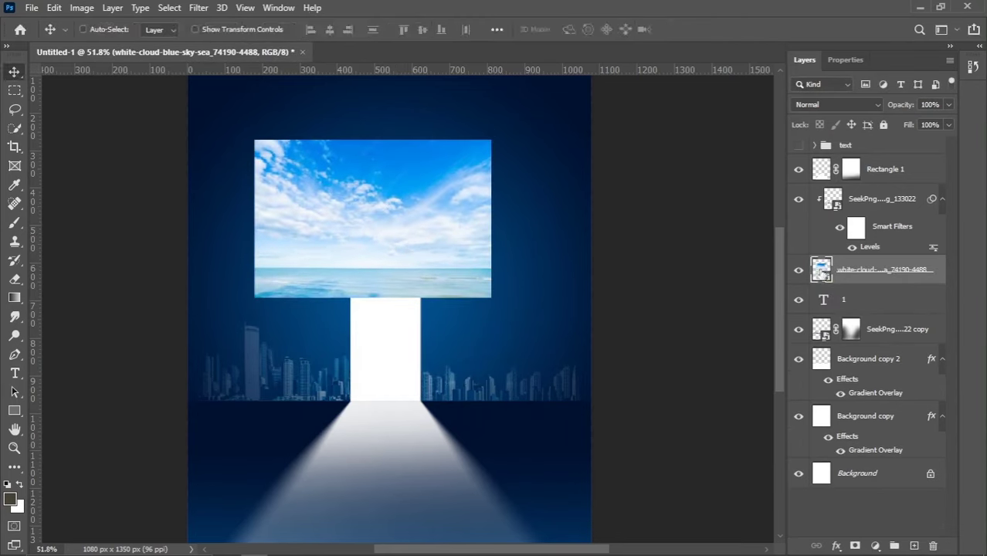
alt+click(823, 279)
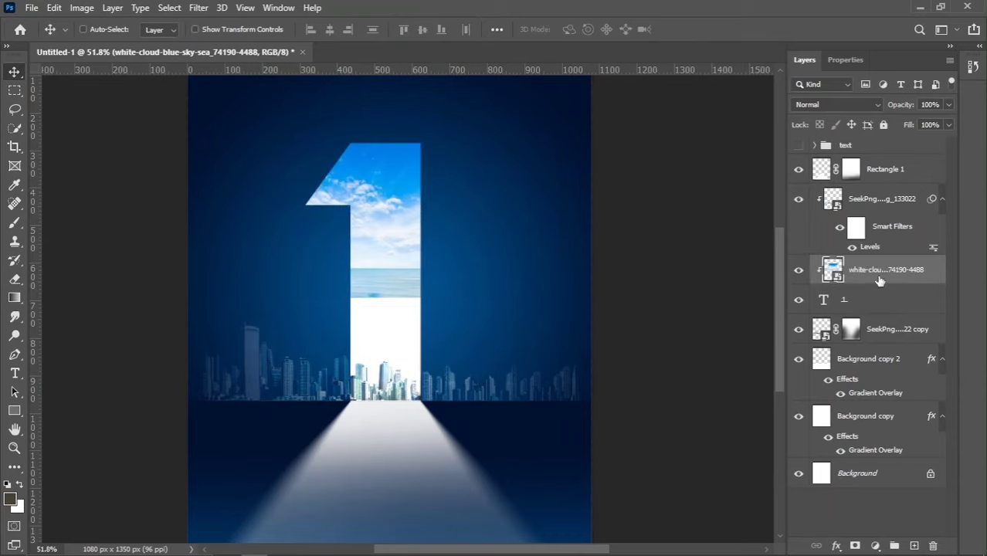
key(ctrl+t)
drag(376, 291, 376, 332)
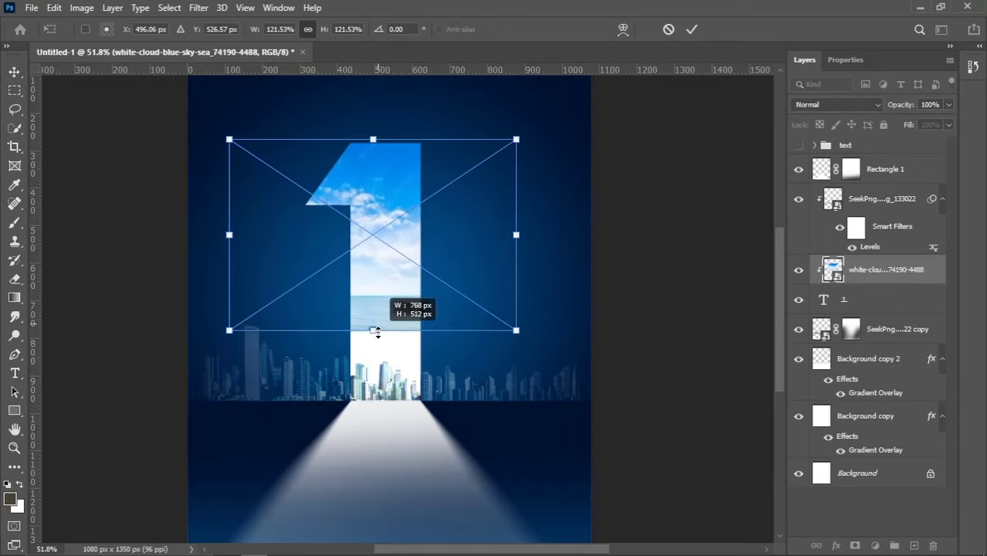
drag(406, 298, 417, 279)
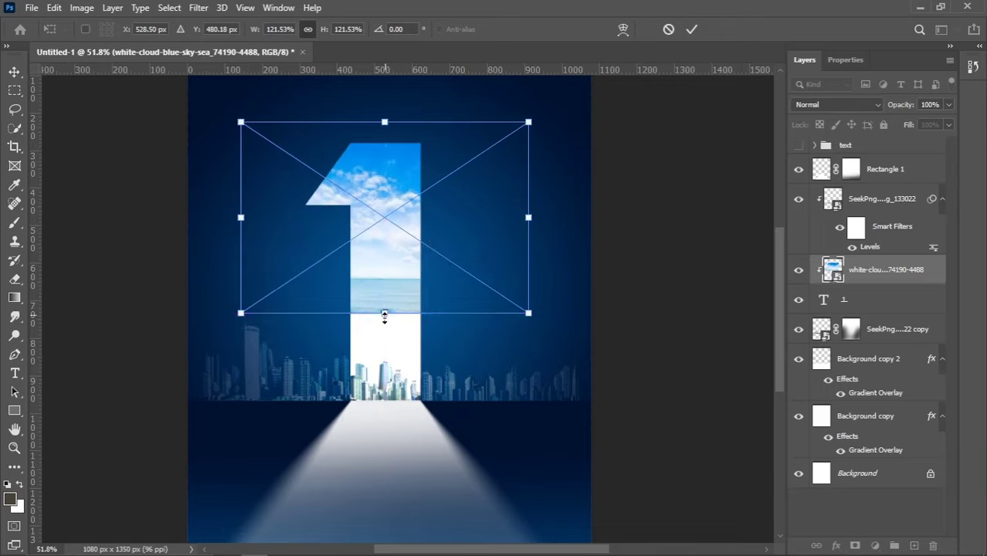
drag(384, 316, 386, 324)
key(Return)
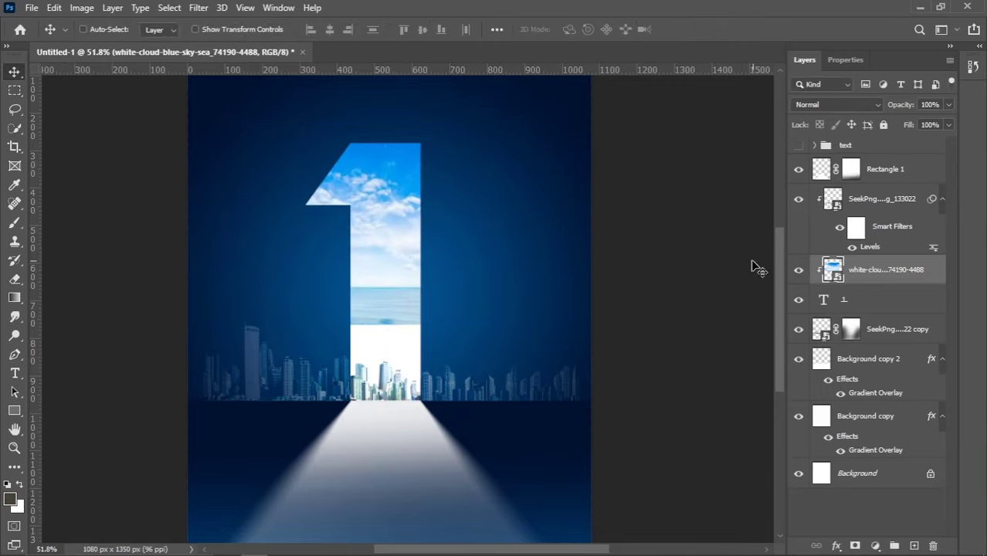
Add a mask to the sky photo and erase it to fade softly toward the skyline.
click(855, 544)
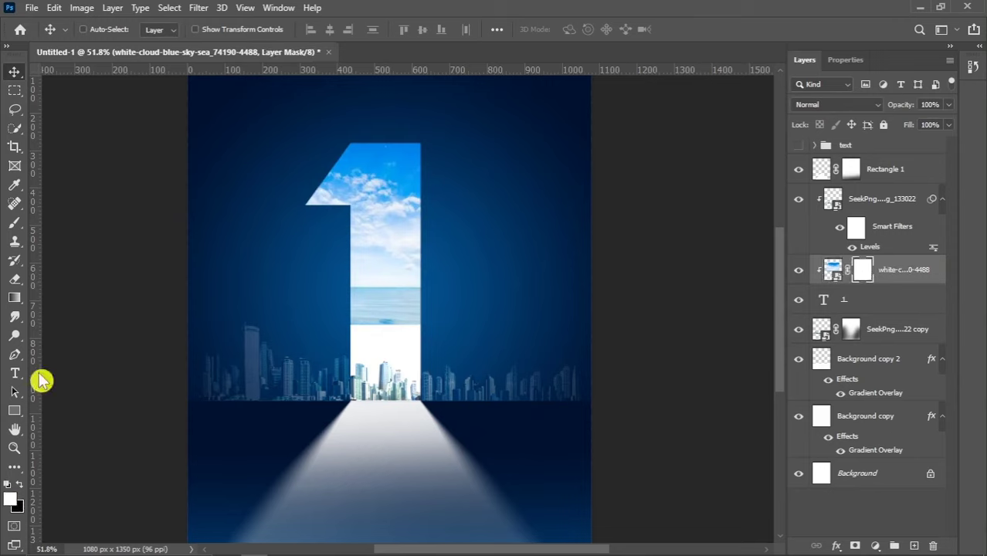
click(15, 281)
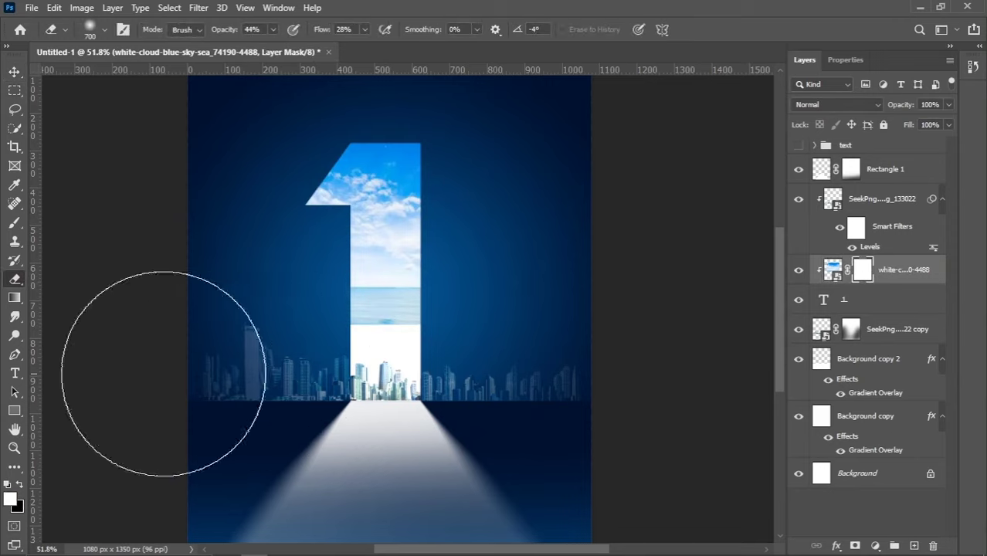
drag(429, 336, 278, 357)
drag(273, 364, 595, 373)
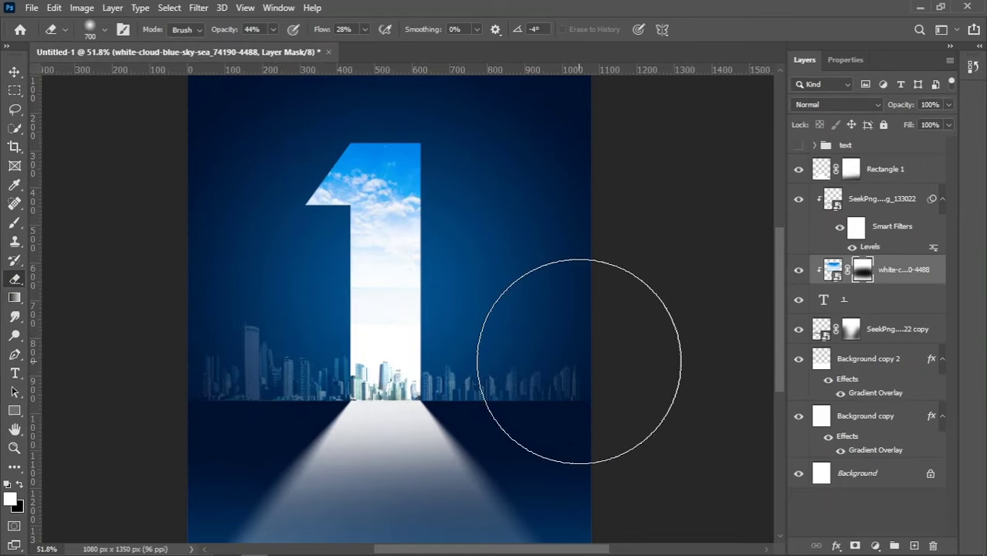
key(v)
scroll(357, 341, down, 2)
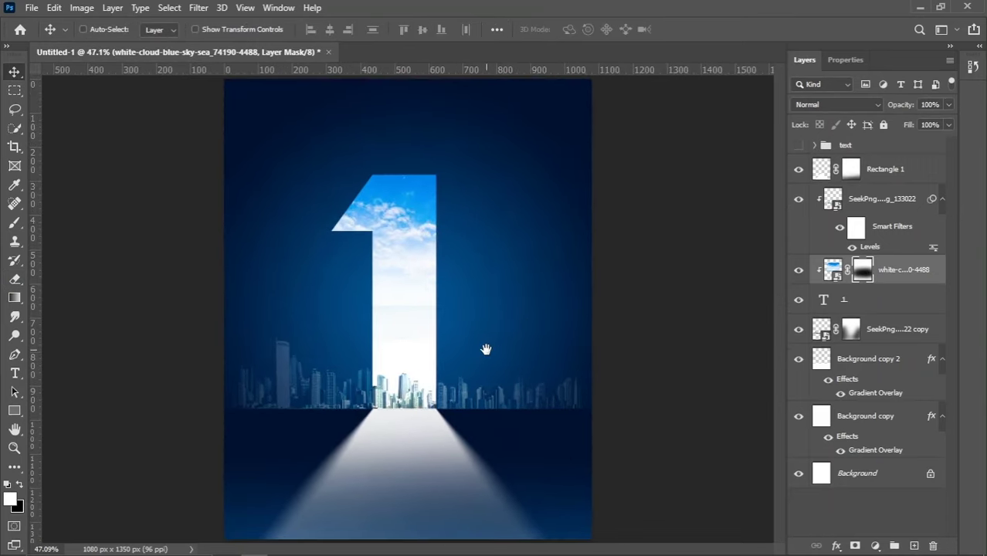
Enable an Outer Glow in Screen mode on the numeral 1 layer.
click(883, 309)
right_click(876, 302)
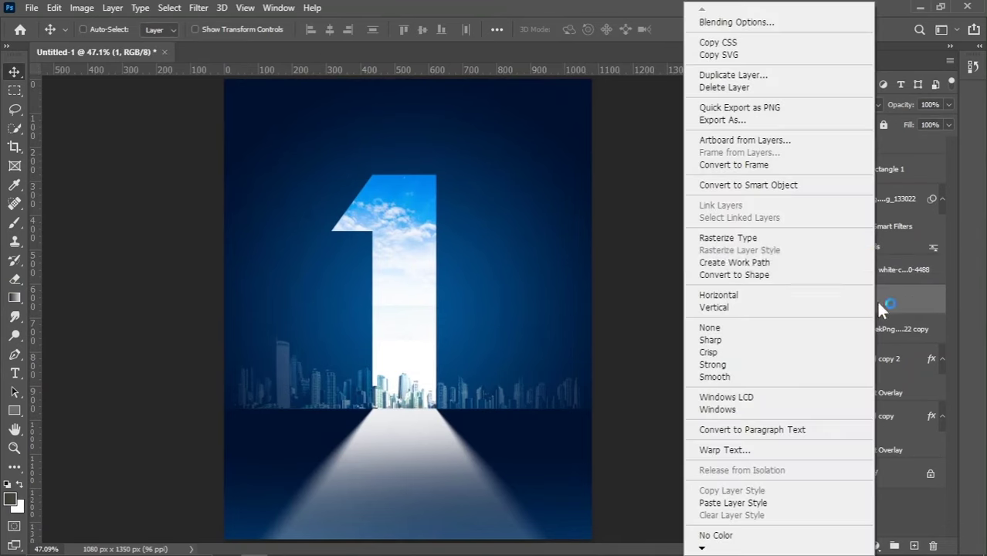
click(746, 23)
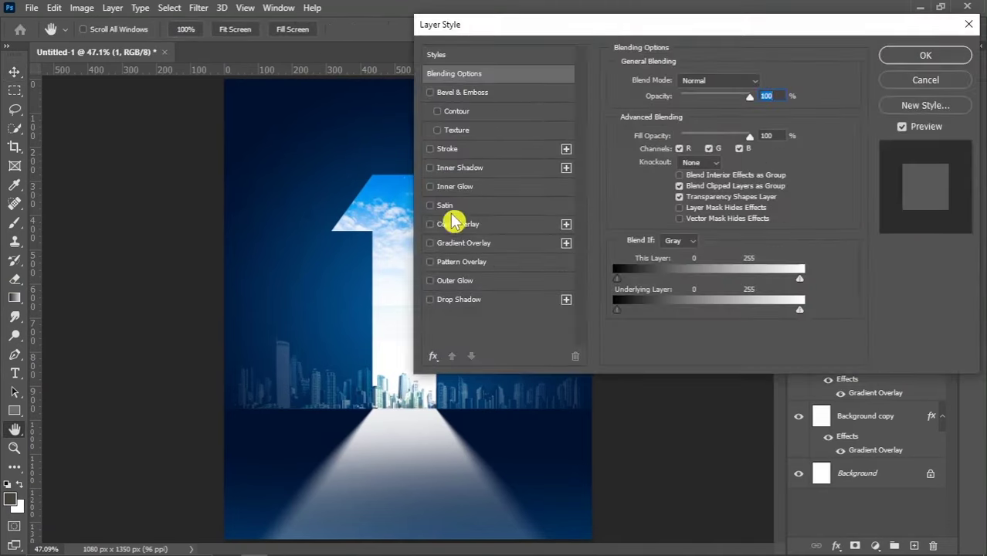
click(456, 282)
drag(554, 34, 587, 34)
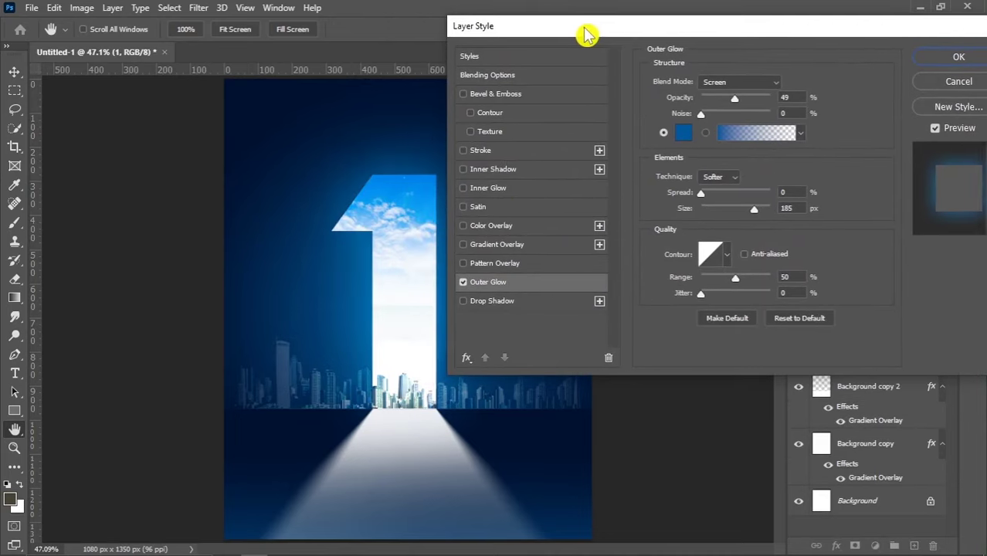
click(734, 82)
click(730, 197)
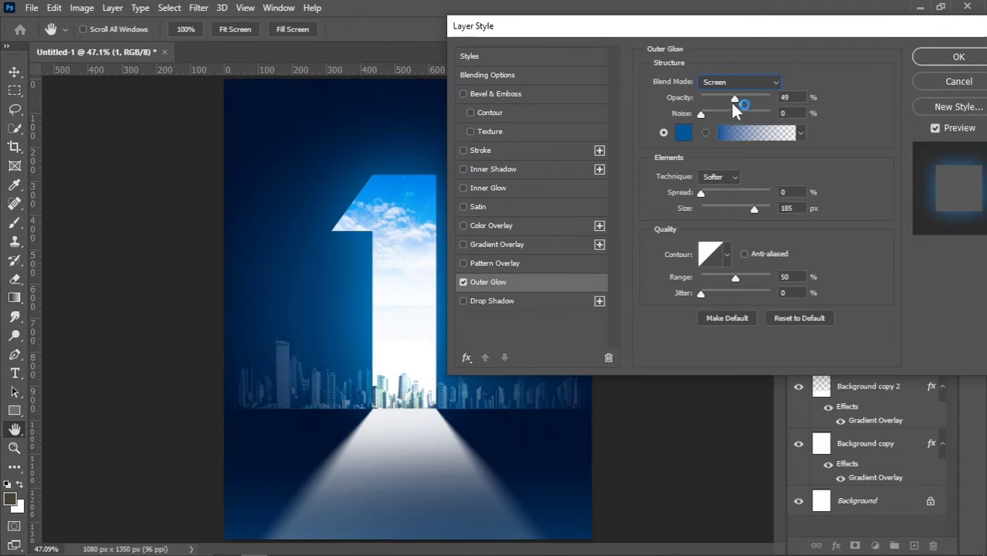
Make the glow cyan-blue with 66% opacity and about 202 px size, and apply it.
click(684, 132)
mouse_move(690, 226)
mouse_down()
mouse_move(693, 234)
mouse_move(705, 227)
mouse_move(702, 216)
mouse_up()
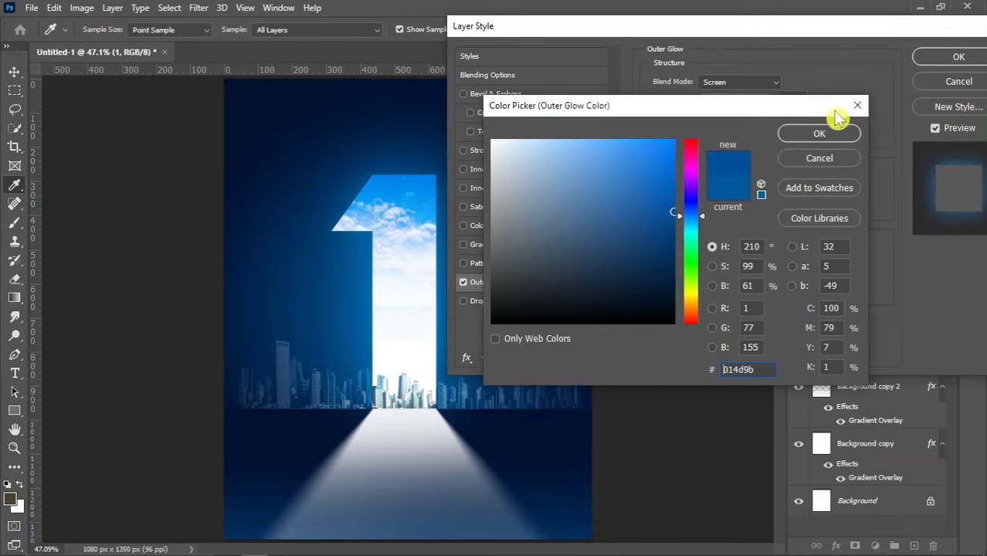
click(807, 139)
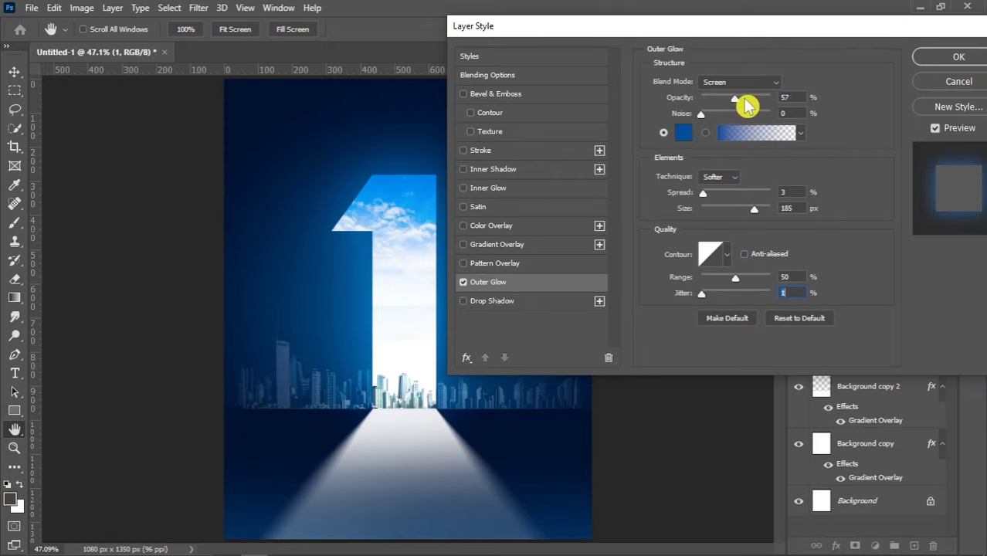
drag(755, 106, 746, 106)
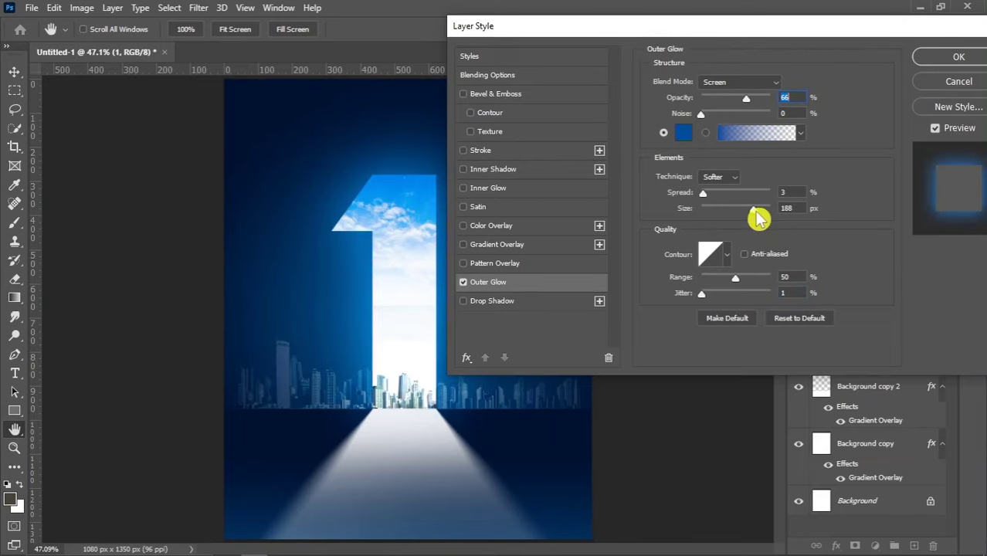
drag(755, 209, 756, 209)
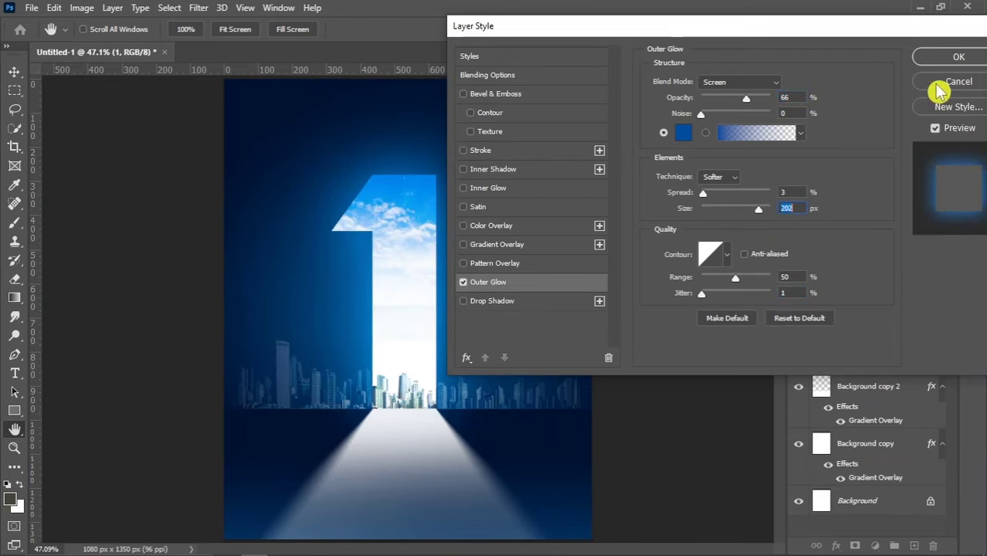
click(958, 57)
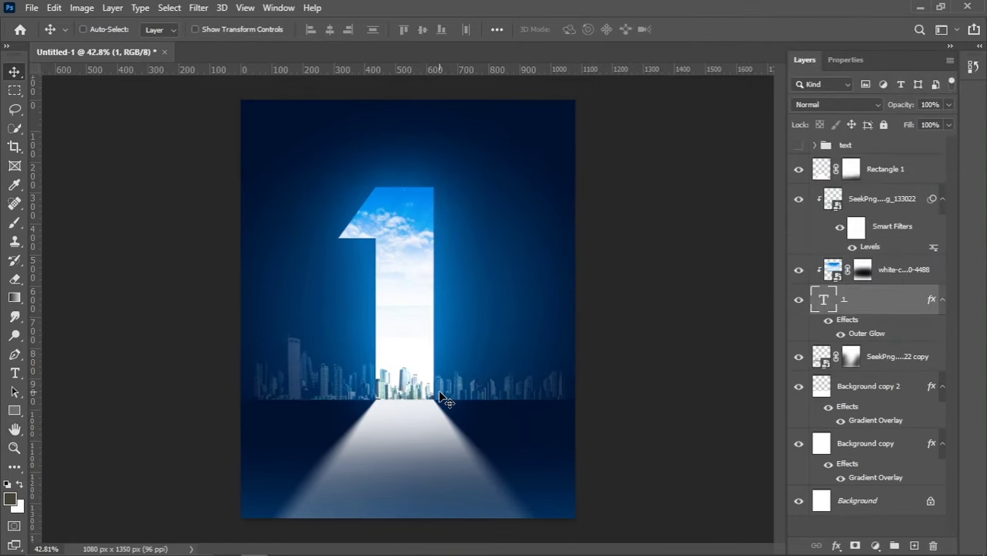
Fit the poster in the window, select Rectangle 1, and drag in the cat image.
key(ctrl+0)
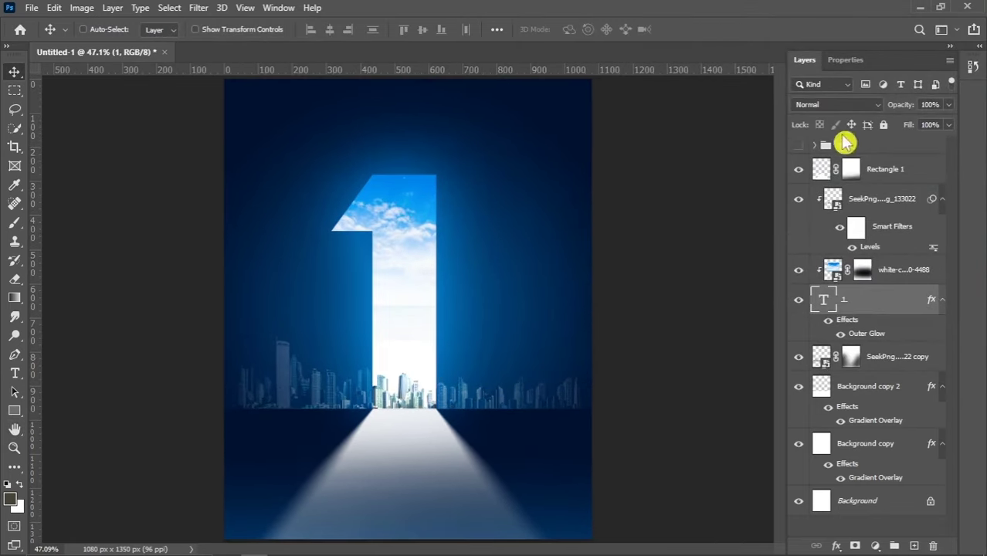
click(878, 169)
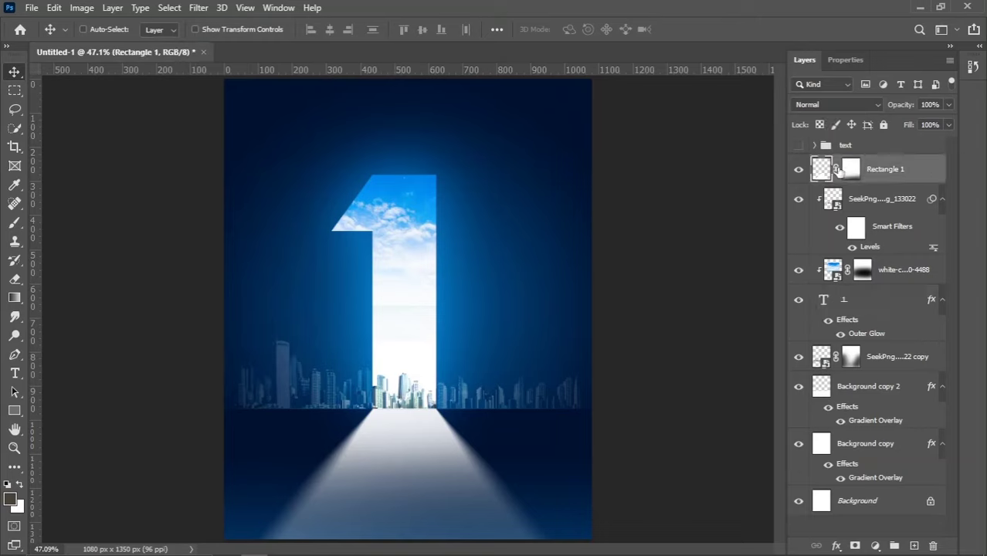
click(227, 545)
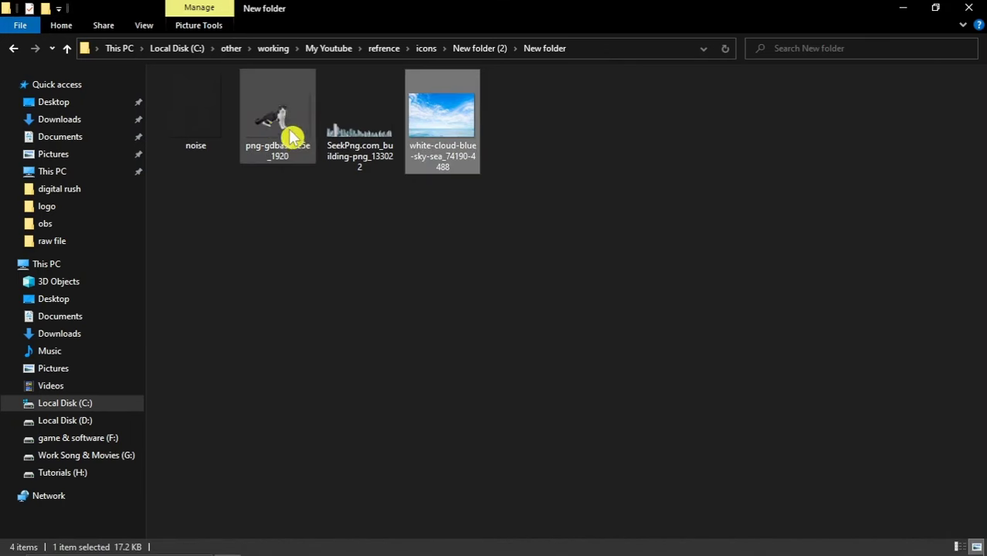
mouse_move(274, 130)
mouse_down()
mouse_move(306, 309)
mouse_move(394, 307)
mouse_up()
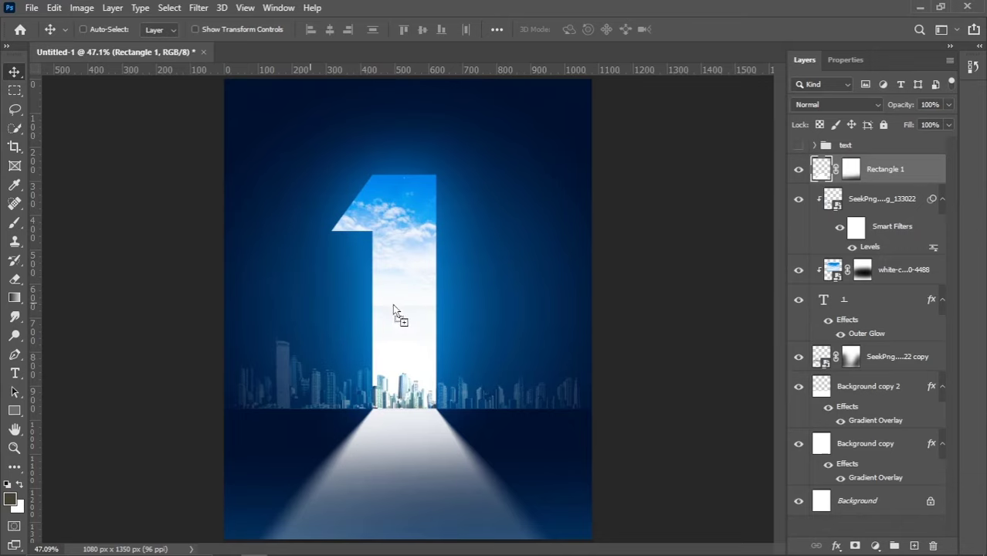
Place the cat at about 21.7% scale on the light path and duplicate its layer.
drag(410, 381, 414, 361)
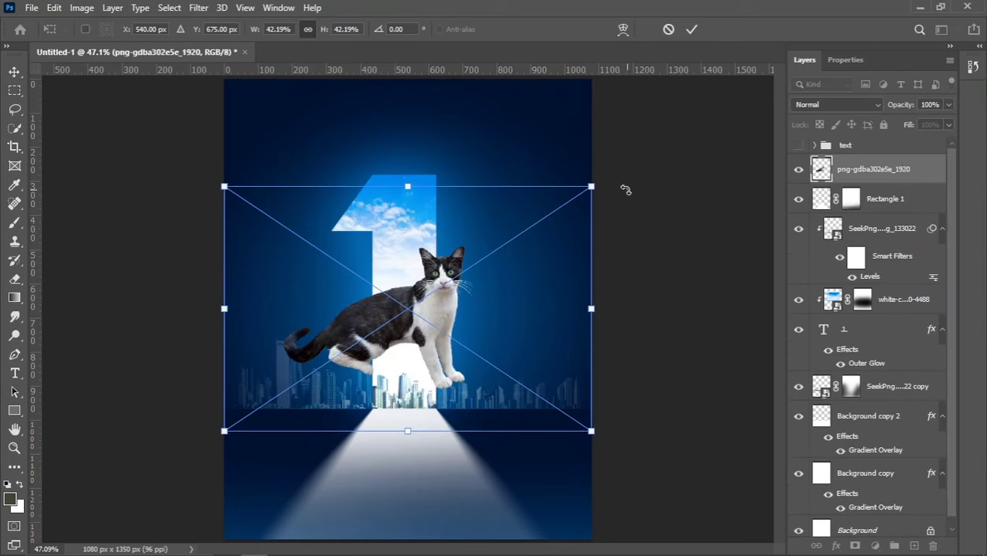
drag(591, 187, 505, 245)
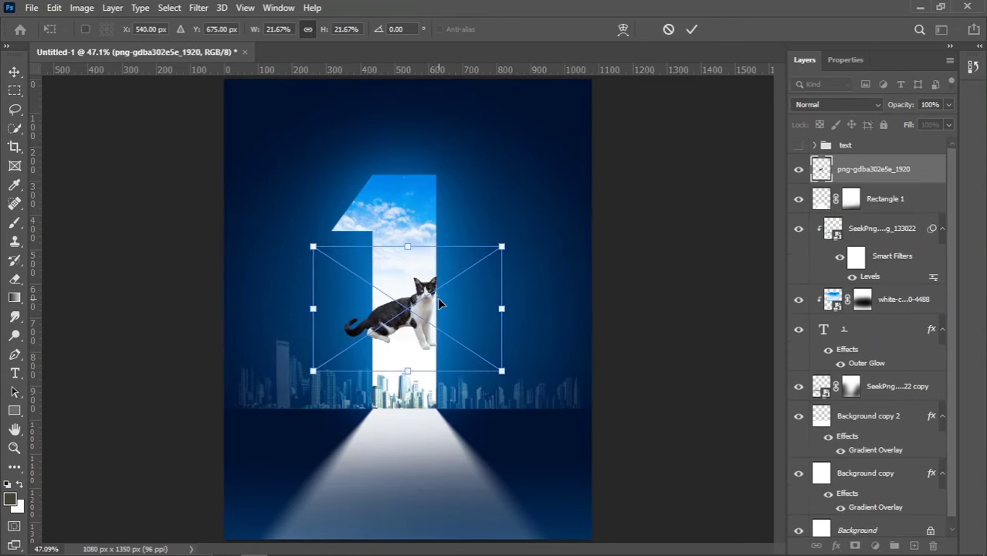
drag(441, 303, 448, 423)
key(Return)
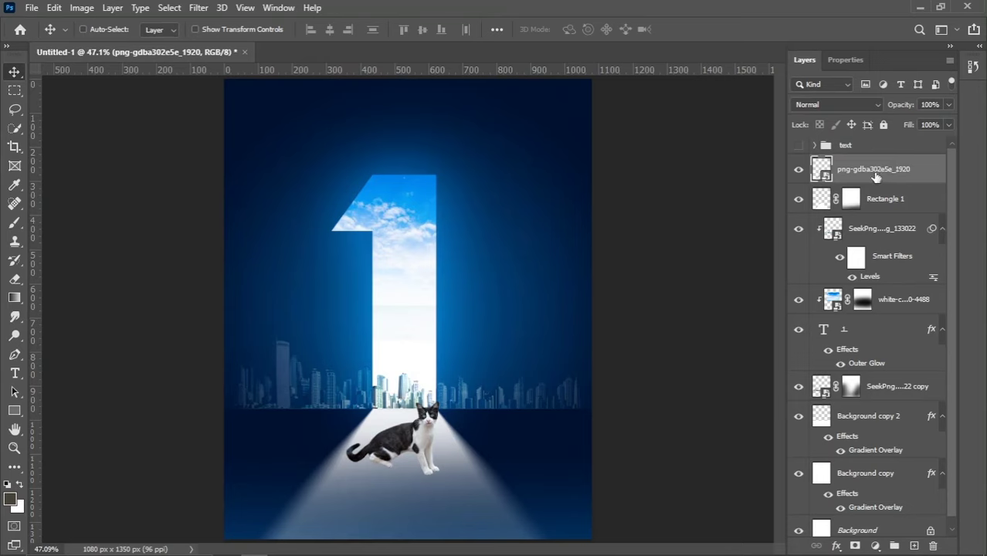
drag(875, 176, 914, 545)
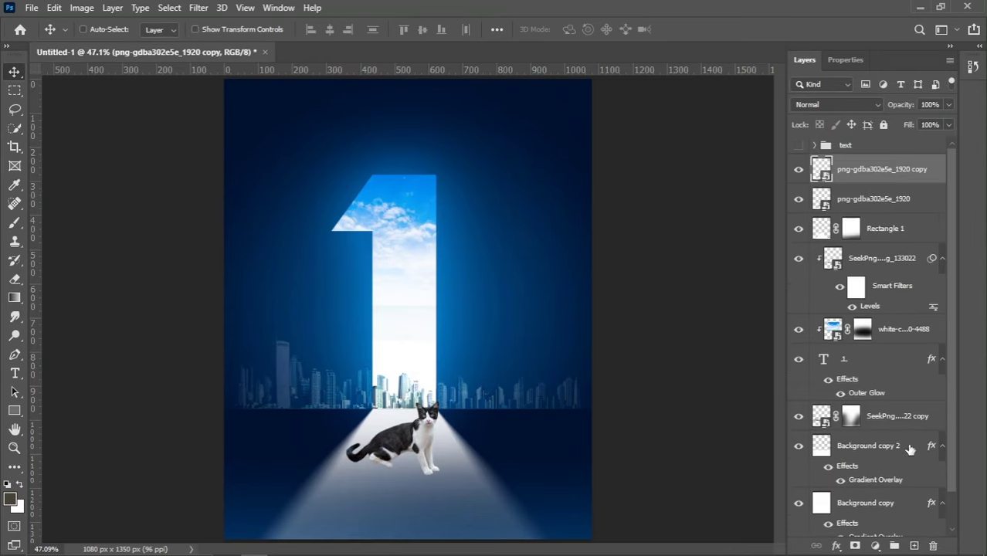
Turn the original cat layer black with Hue/Saturation, setting Saturation and Lightness to -100.
click(851, 200)
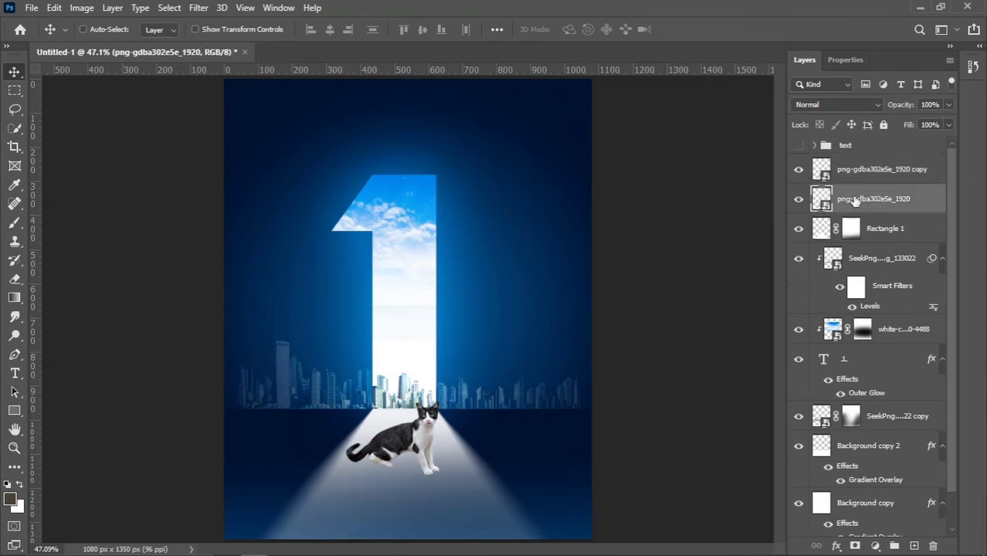
click(81, 8)
mouse_move(104, 45)
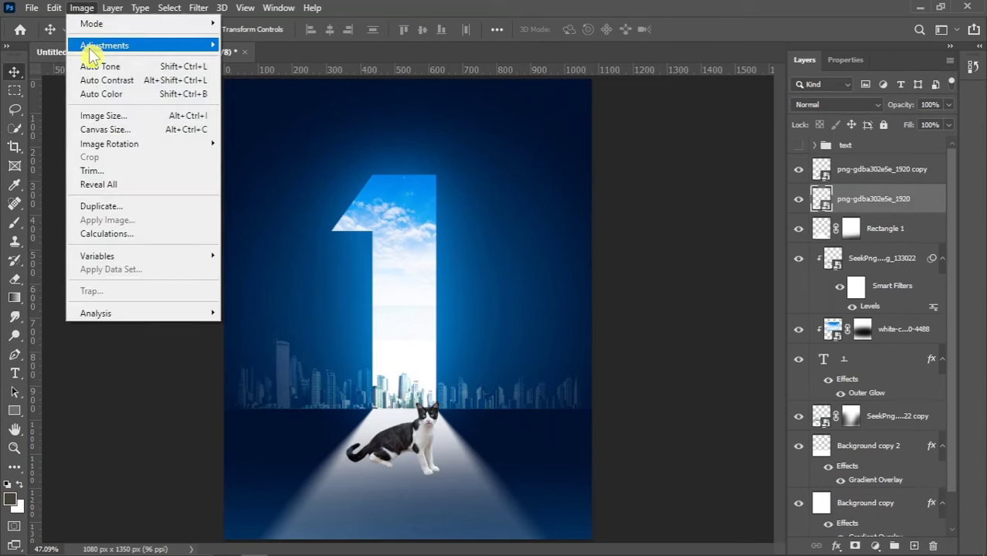
click(278, 122)
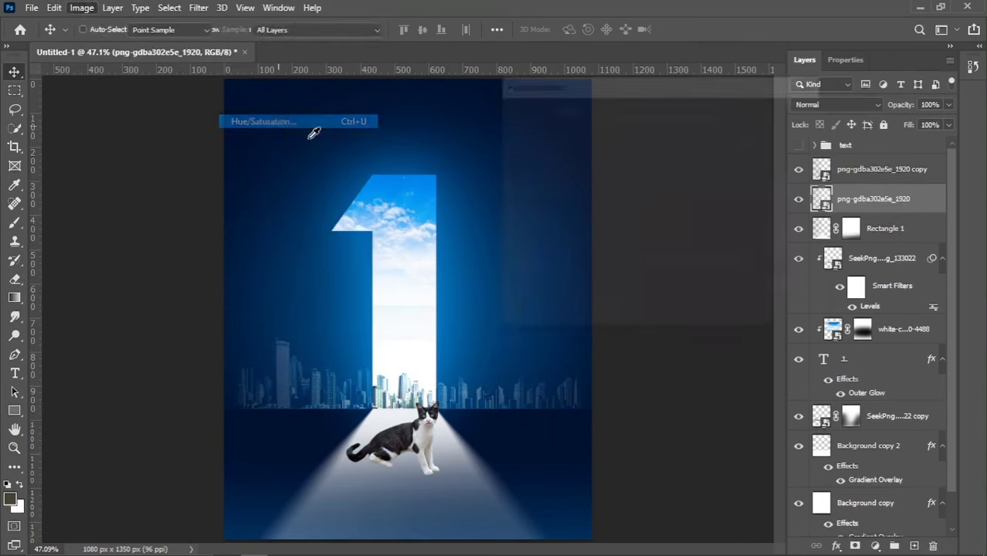
drag(640, 220, 560, 229)
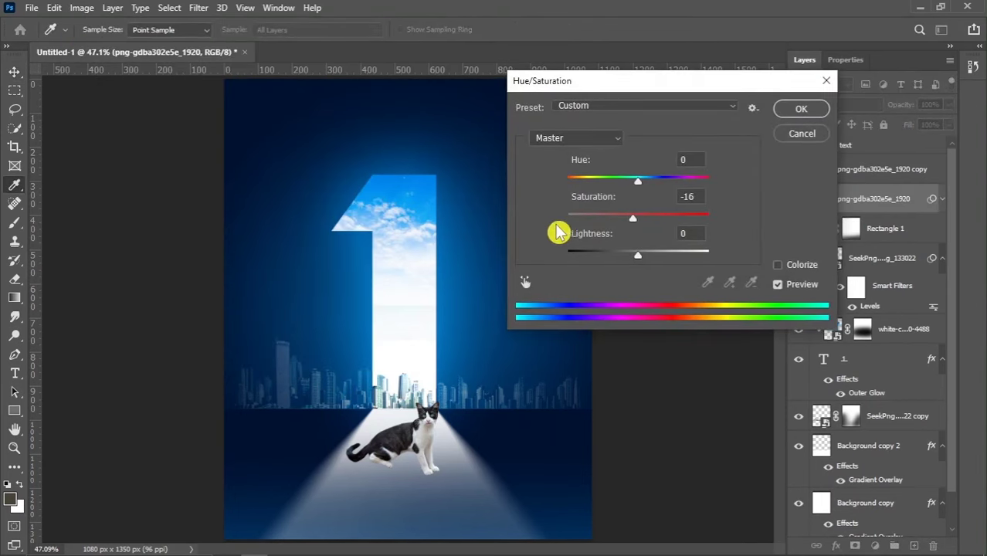
drag(639, 257, 531, 271)
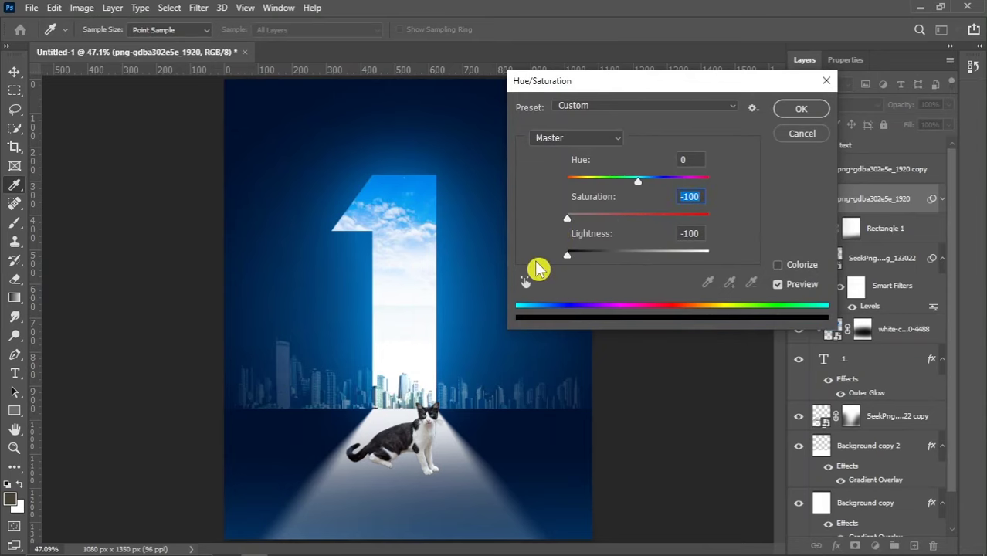
click(782, 109)
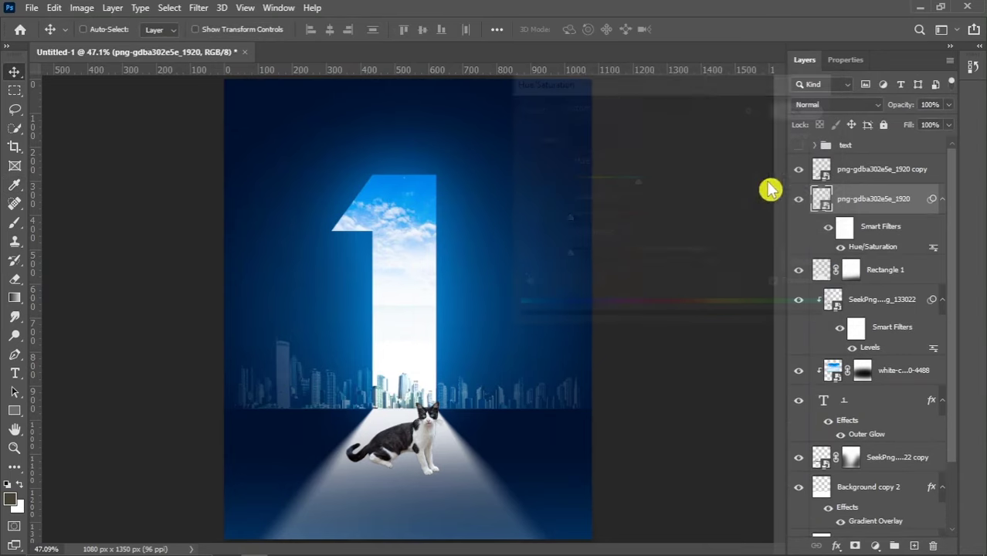
Rasterize the black cat layer and flip it in Free Transform.
right_click(867, 210)
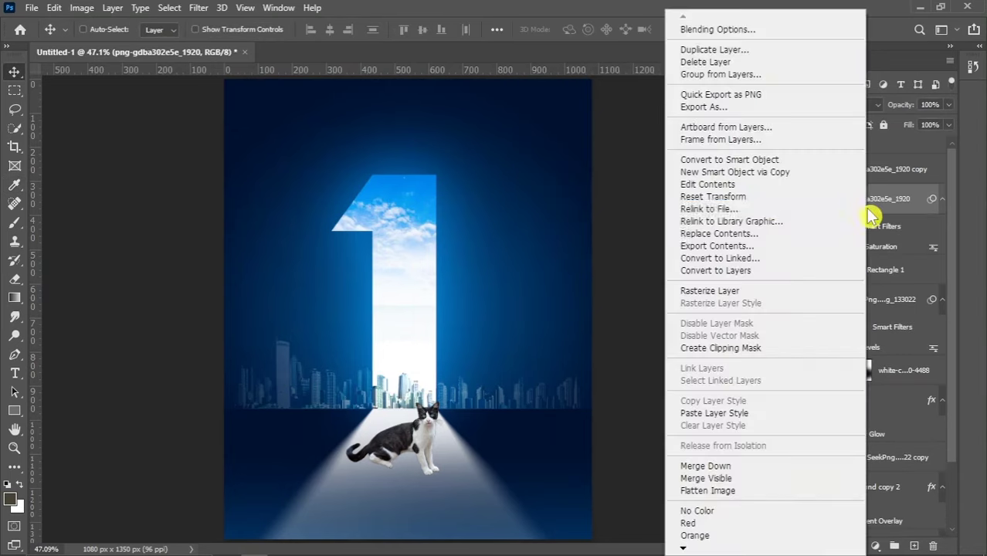
click(710, 290)
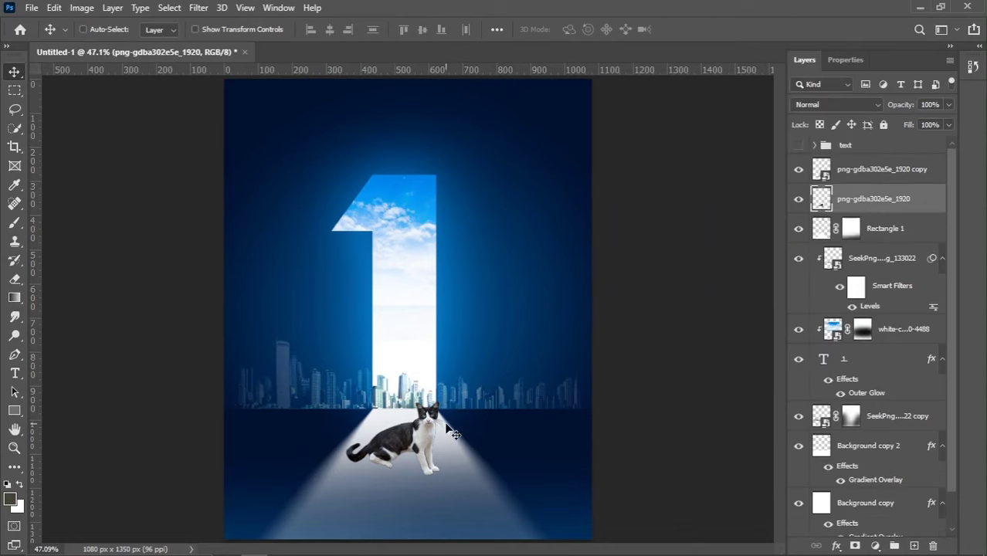
key(ctrl+t)
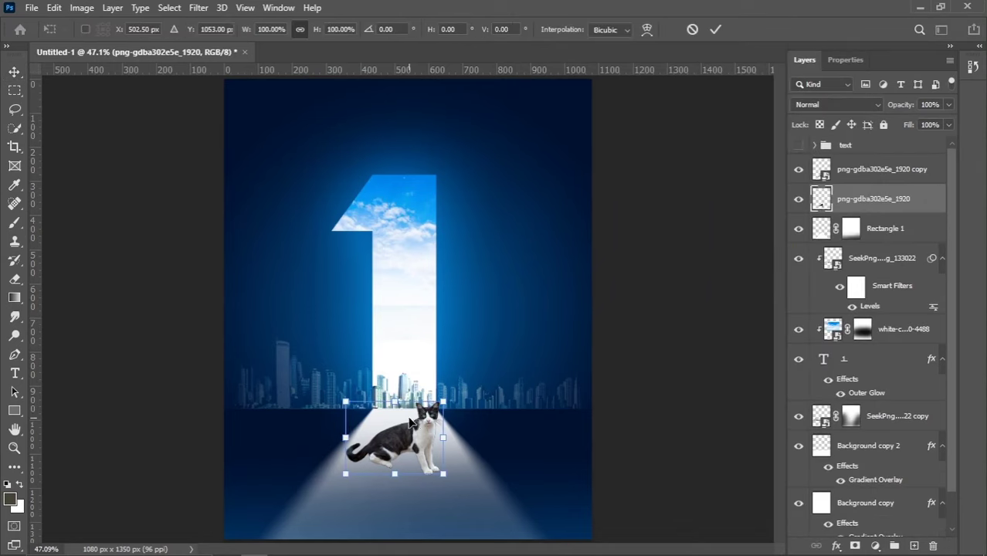
right_click(410, 422)
click(440, 409)
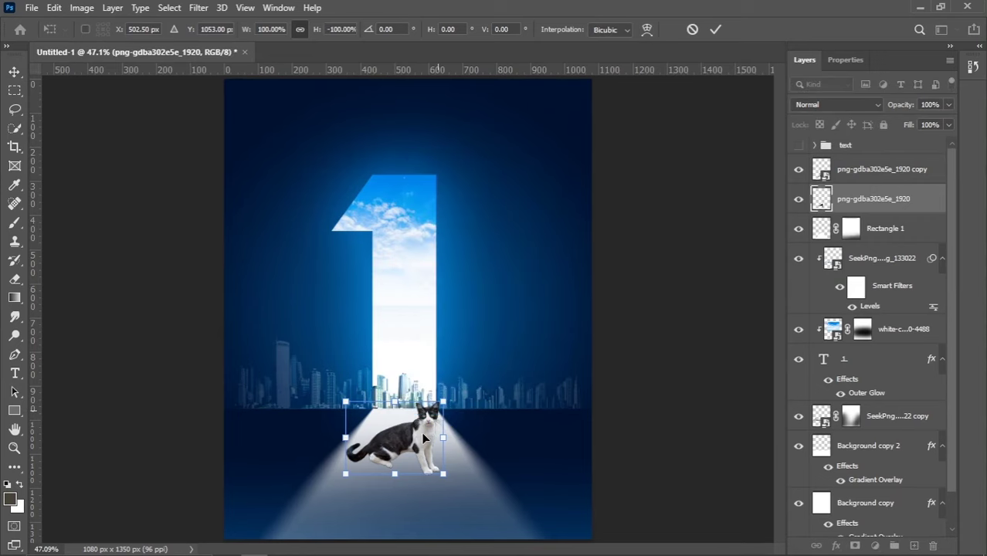
Lower the black silhouette beneath the standing cat and flip it vertically to form the shadow.
scroll(429, 449, up, 1)
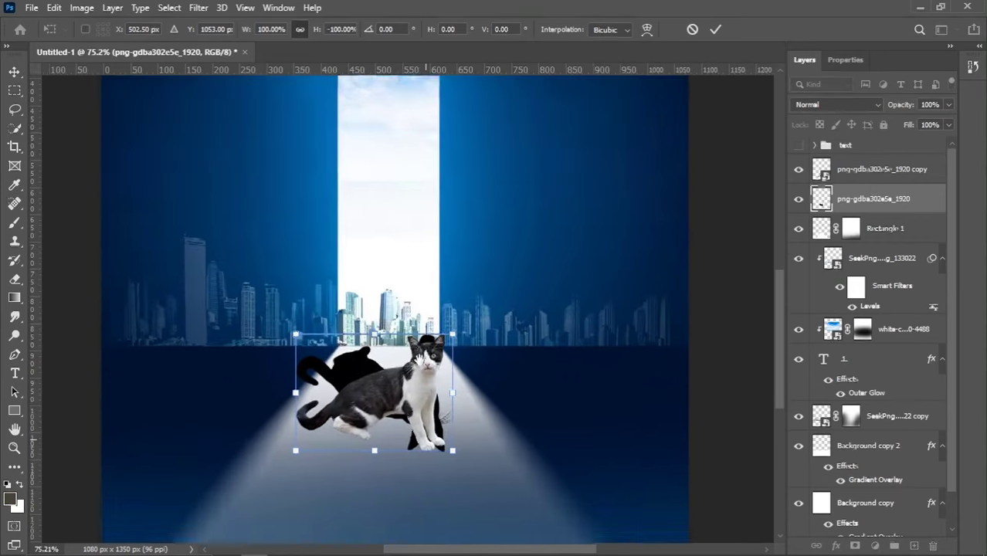
scroll(417, 347, up, 1)
scroll(408, 232, up, 1)
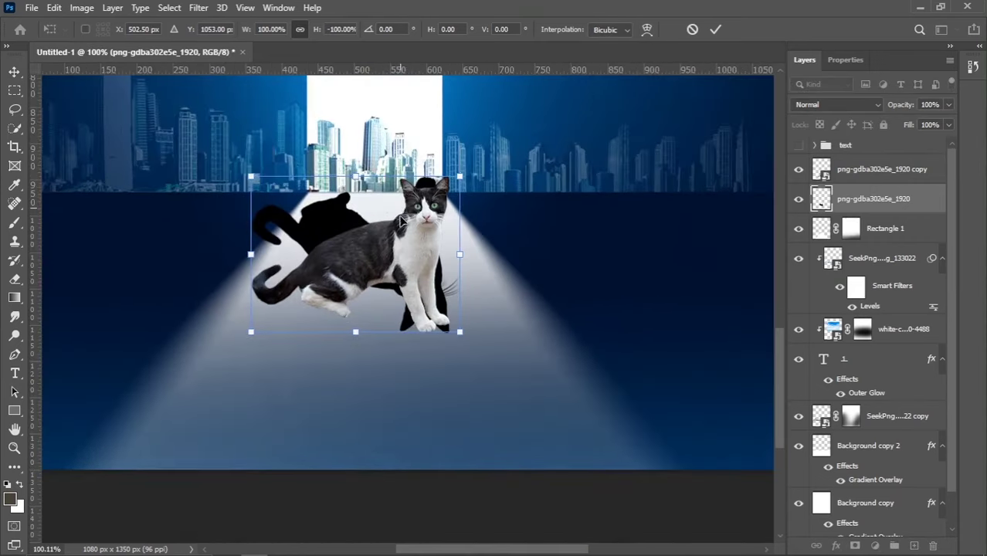
drag(401, 221, 406, 340)
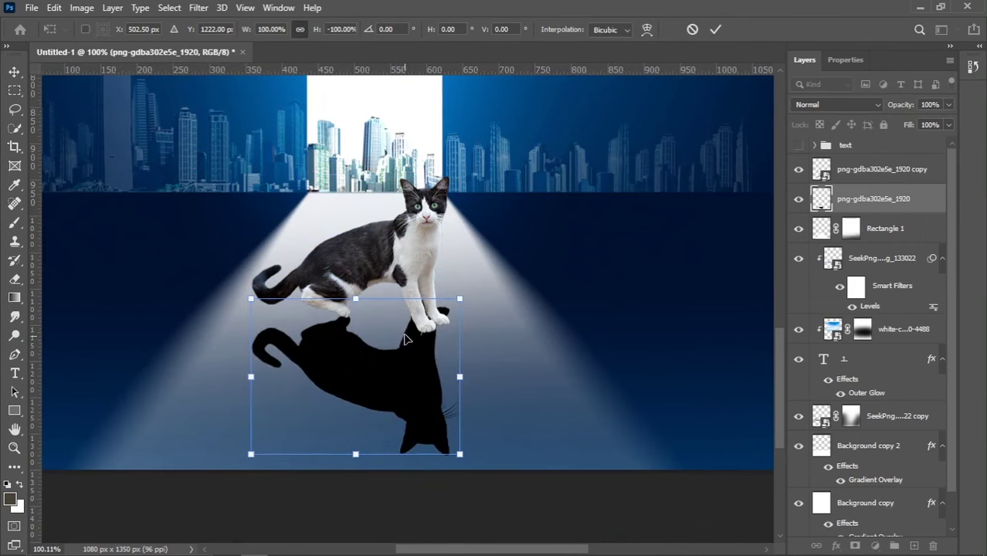
scroll(390, 344, down, 1)
right_click(386, 343)
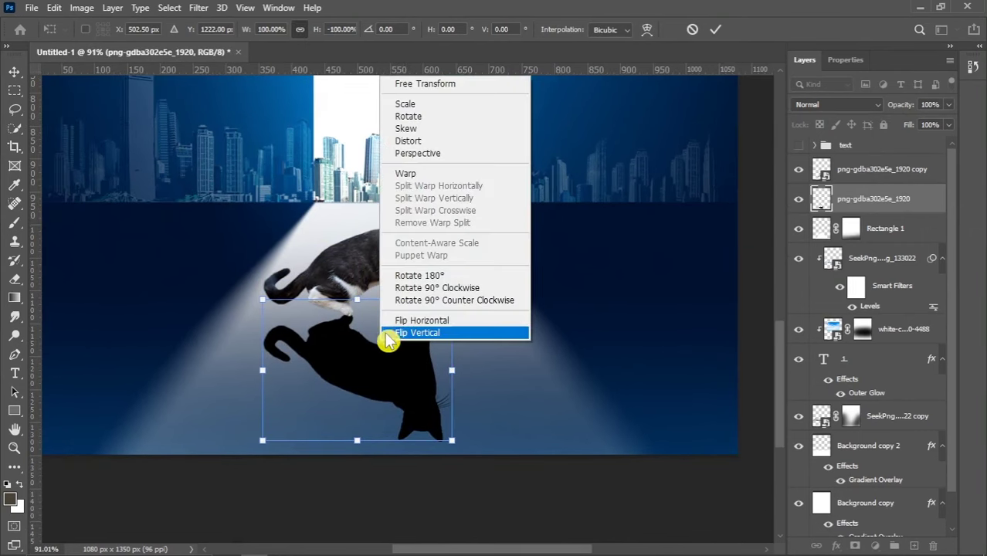
click(410, 140)
scroll(375, 375, down, 1)
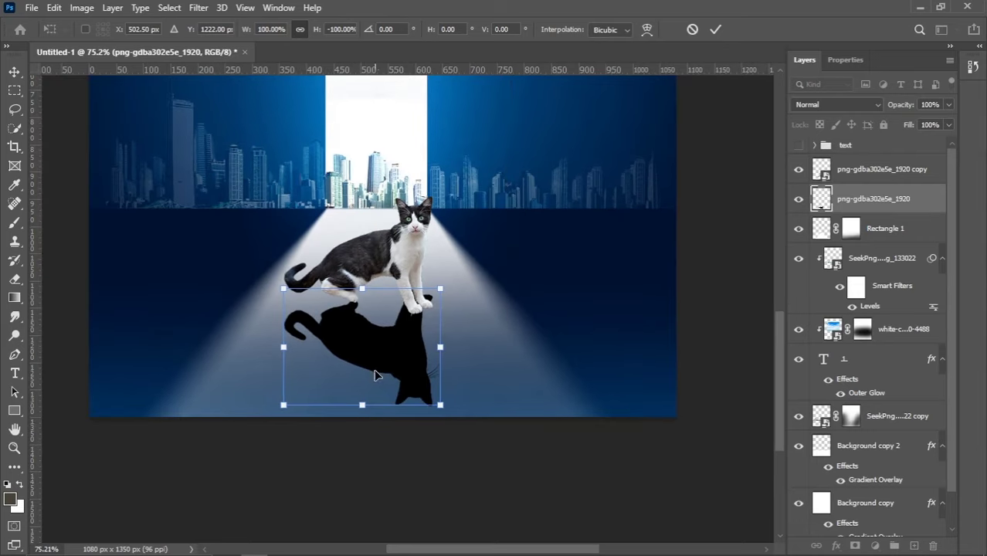
Stretch the shadow downward toward the poster's lower edge and commit the transform.
drag(363, 412, 364, 506)
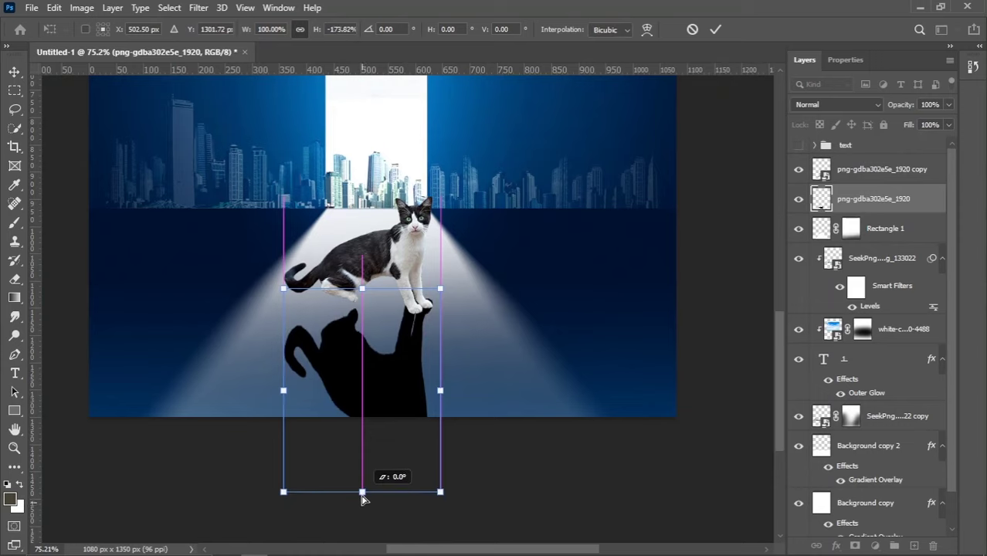
drag(364, 506, 363, 487)
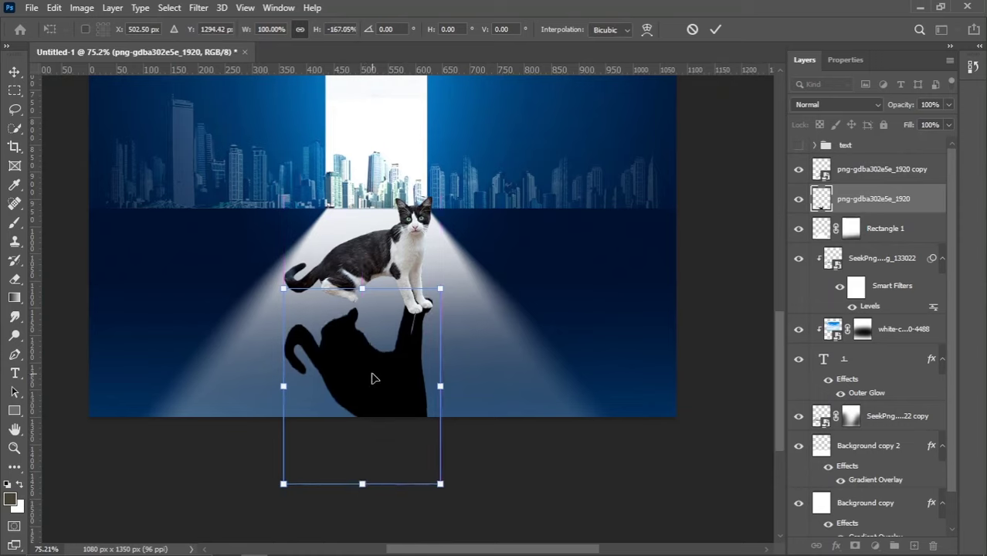
key(Return)
Warp the shadow's top edge so it bends to meet the cat's paws.
key(ctrl+t)
right_click(363, 369)
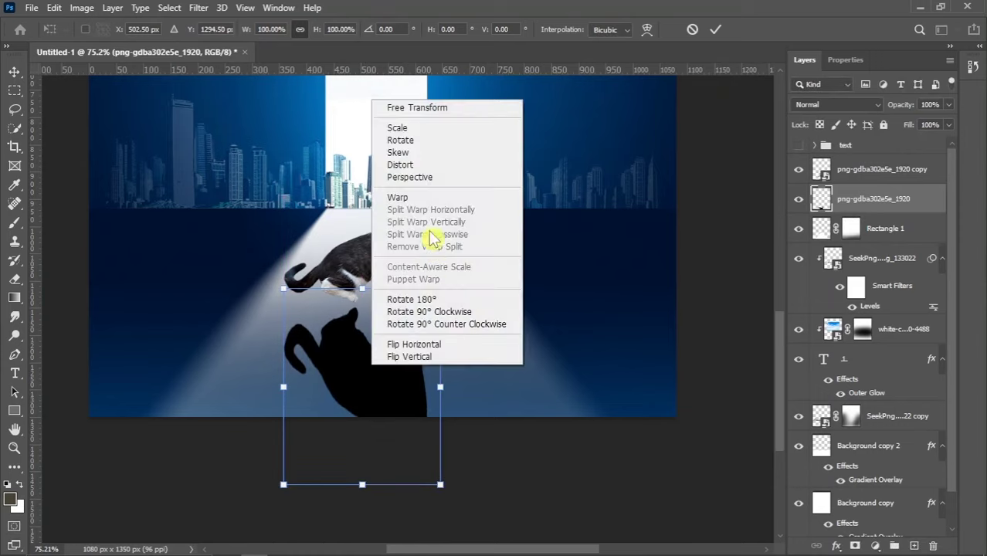
click(418, 194)
scroll(361, 303, up, 2)
scroll(361, 303, up, 2)
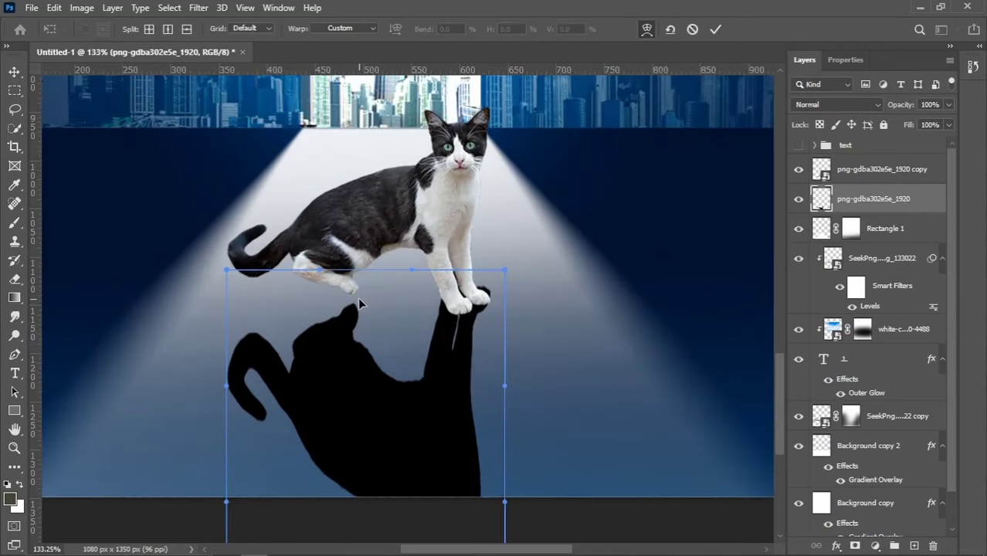
drag(358, 296, 357, 286)
drag(495, 289, 488, 304)
drag(257, 342, 257, 334)
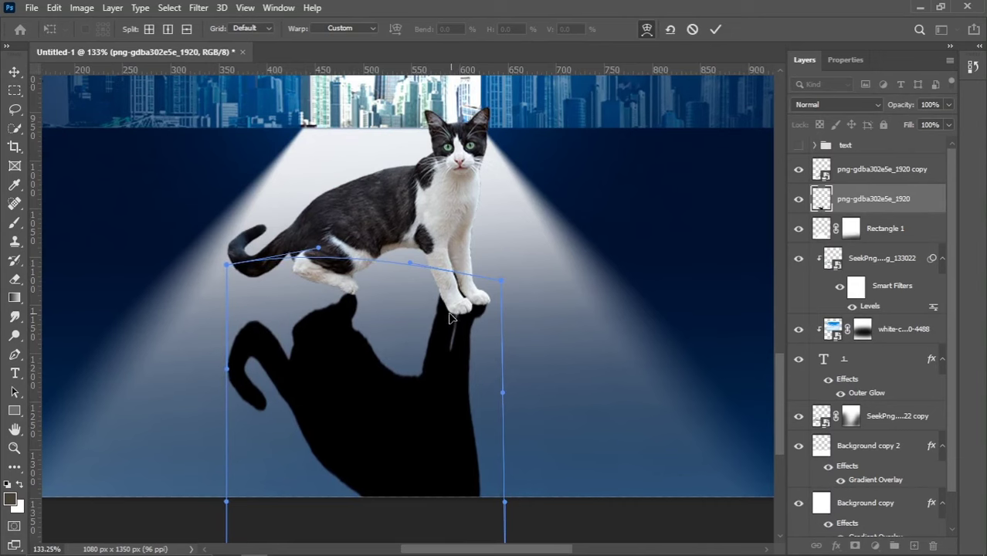
key(Return)
alt+scroll(352, 375, down, 3)
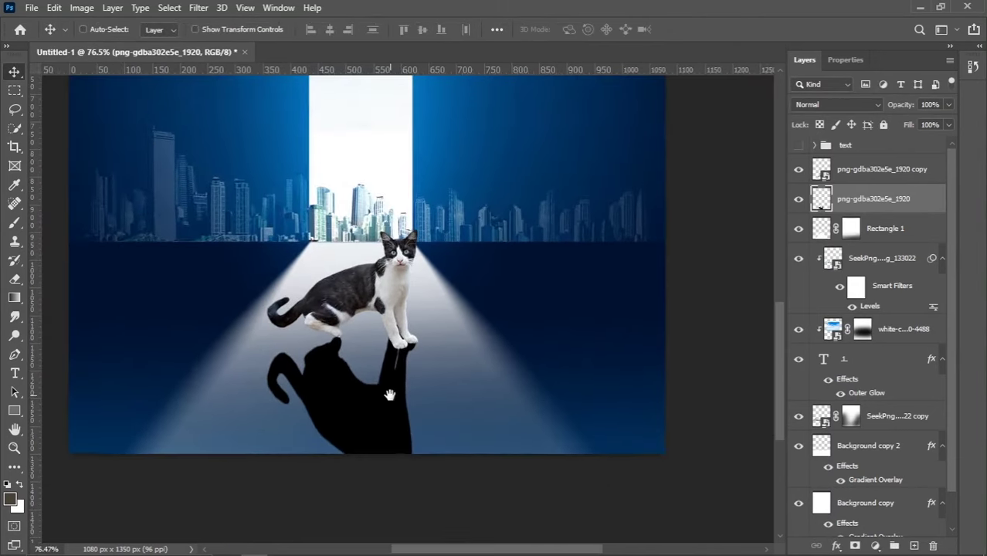
Give the shadow layer a Color Overlay, sampled from the navy background and darkened to #000c22.
scroll(390, 396, down, 2)
scroll(410, 398, up, 2)
scroll(421, 399, down, 1)
scroll(429, 399, down, 1)
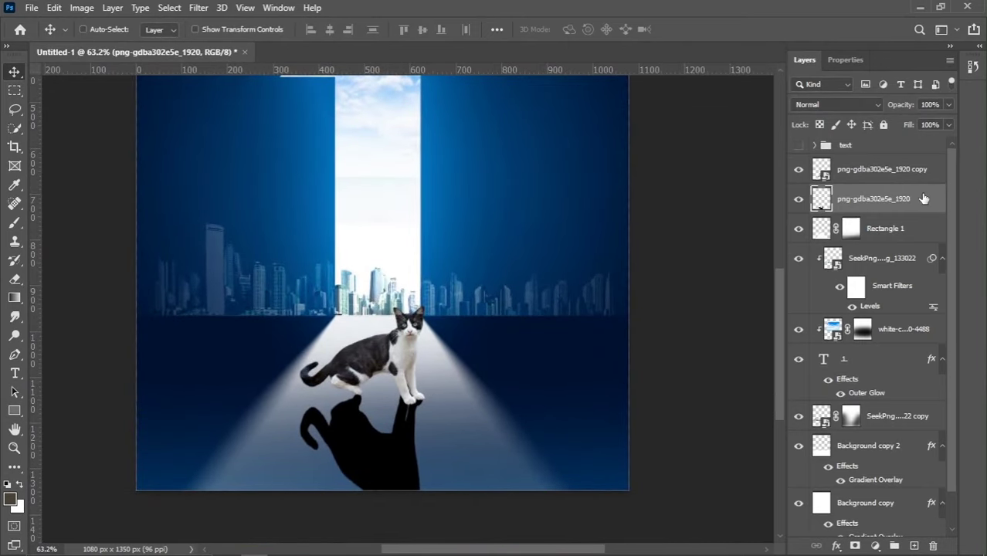
double_click(888, 199)
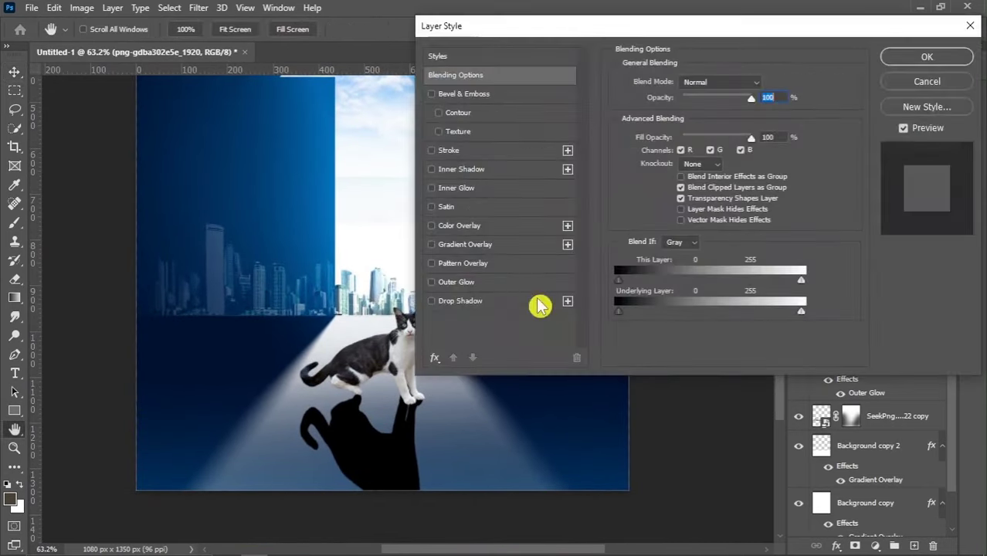
click(459, 226)
click(761, 89)
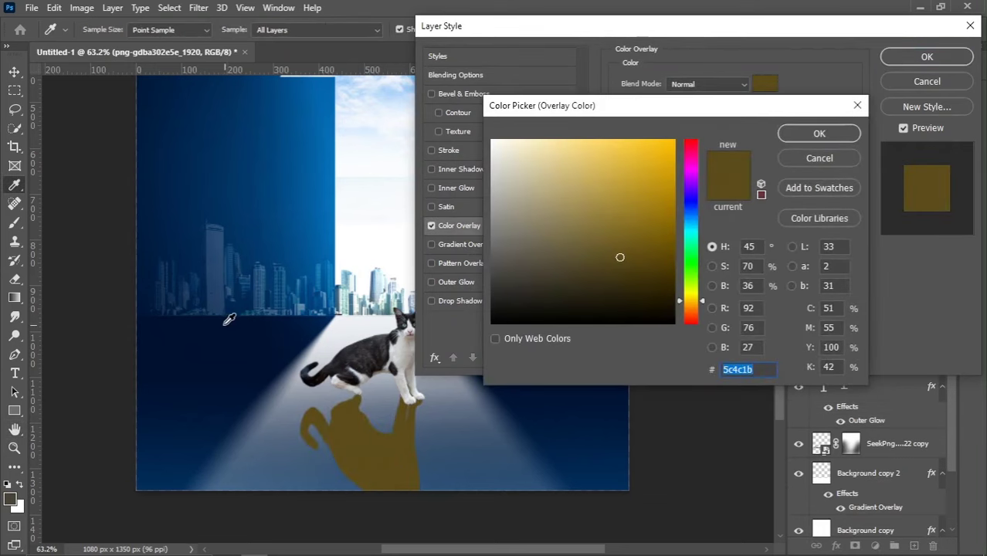
click(224, 318)
click(673, 299)
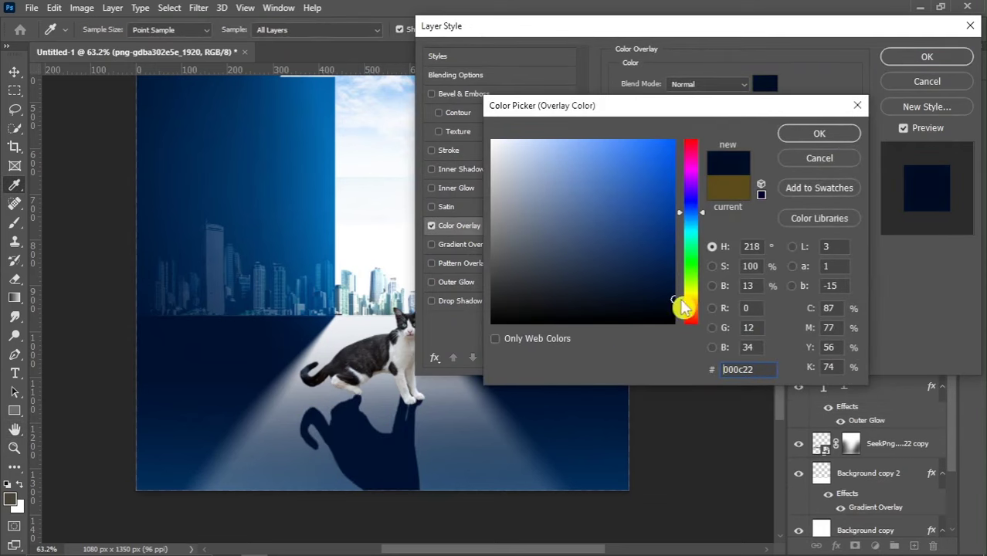
click(804, 136)
click(927, 56)
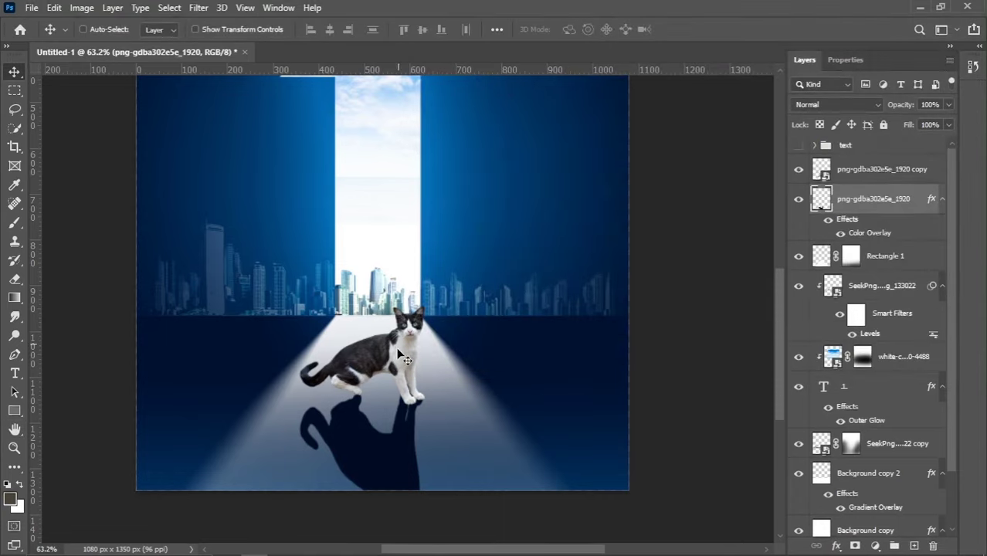
click(200, 9)
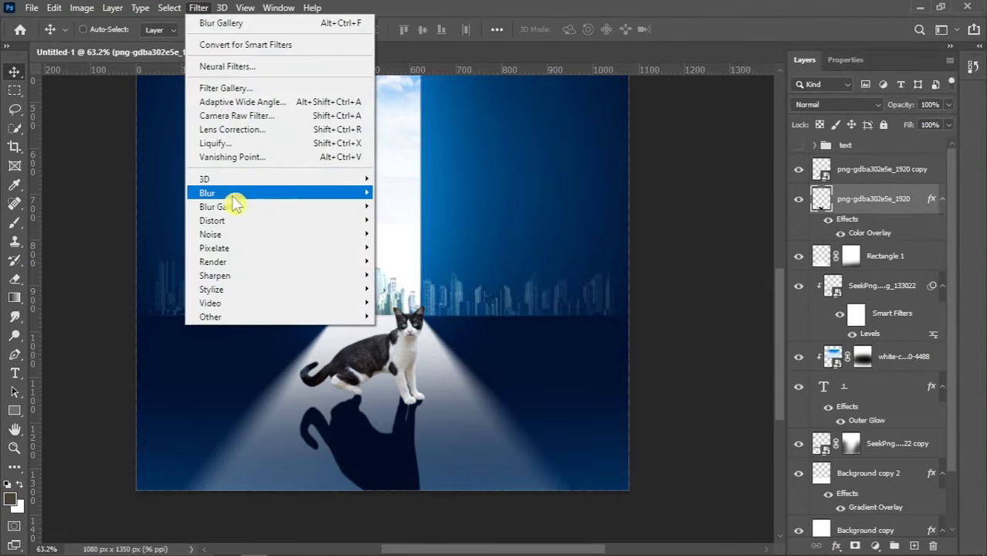
mouse_move(222, 207)
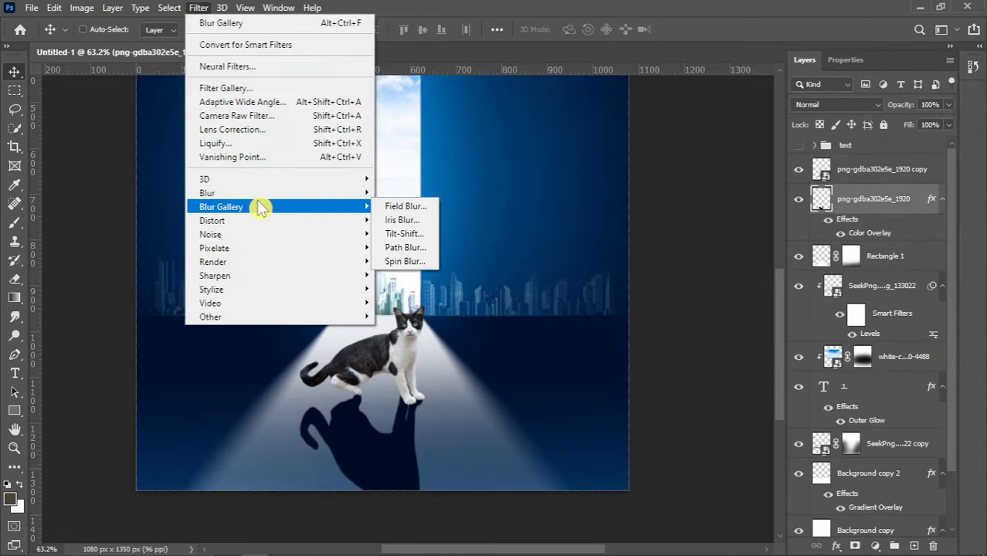
Apply a 26 px Tilt-Shift blur to the shadow, with the focus band at the cat.
click(409, 233)
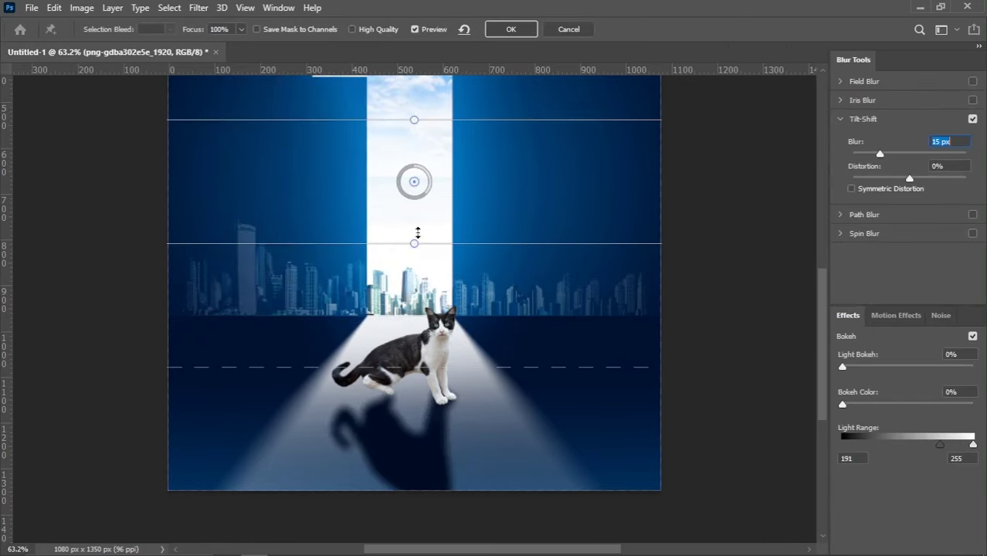
drag(414, 183, 407, 352)
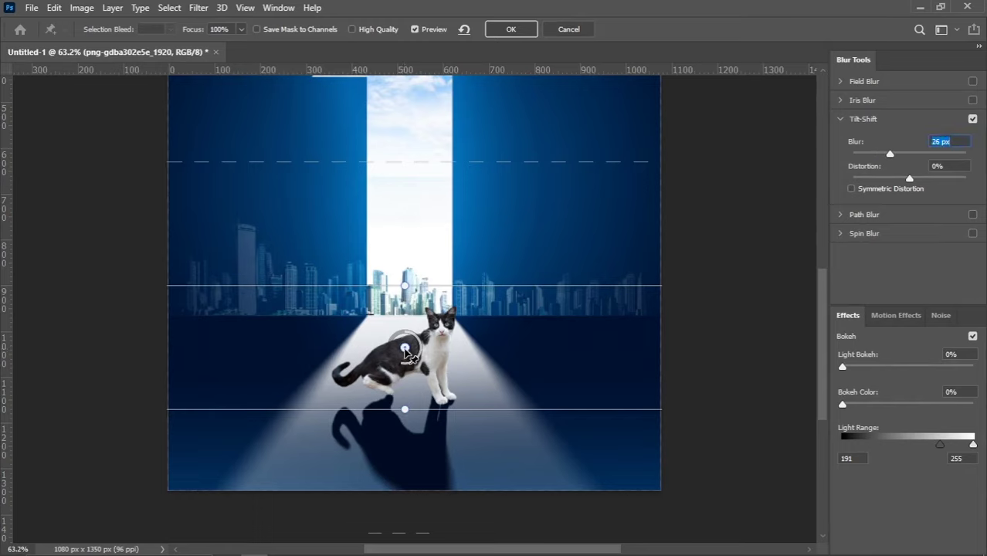
drag(405, 349, 407, 329)
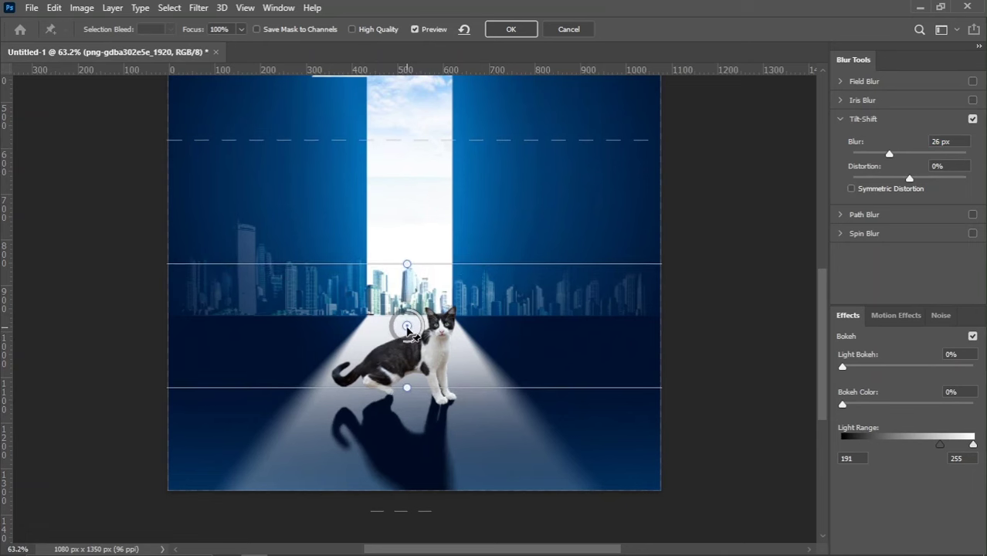
click(511, 29)
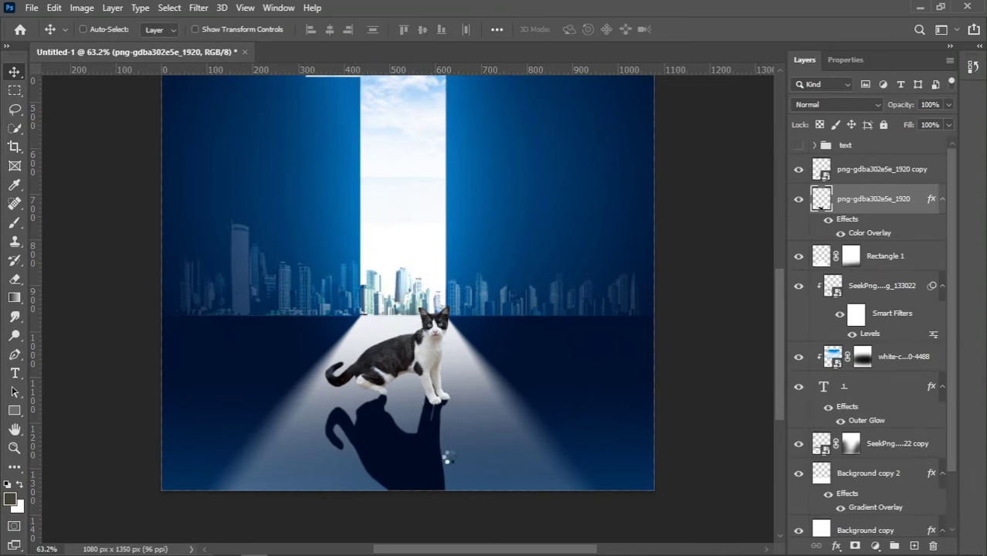
scroll(429, 496, up, 5)
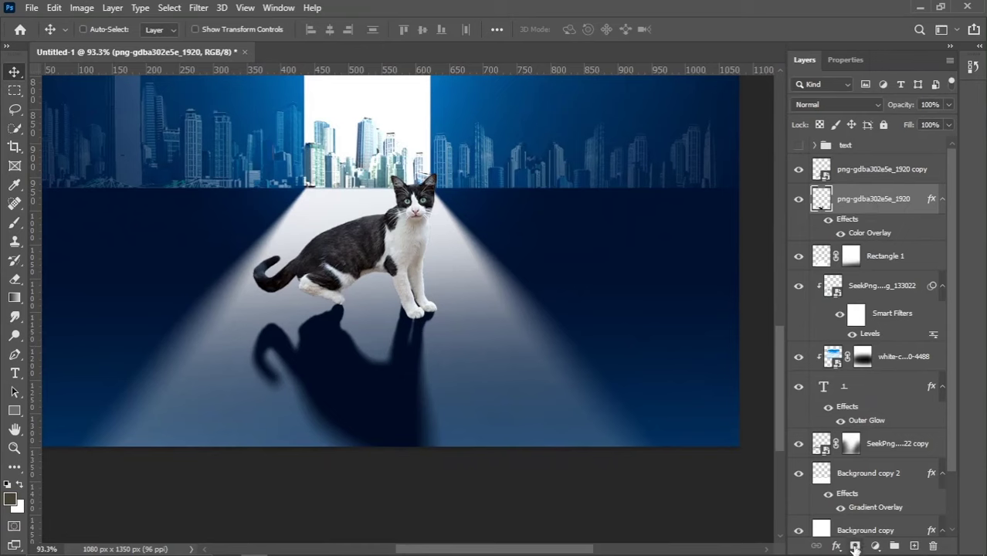
Add a layer mask to the shadow and set up a smaller eraser brush.
click(855, 546)
click(14, 278)
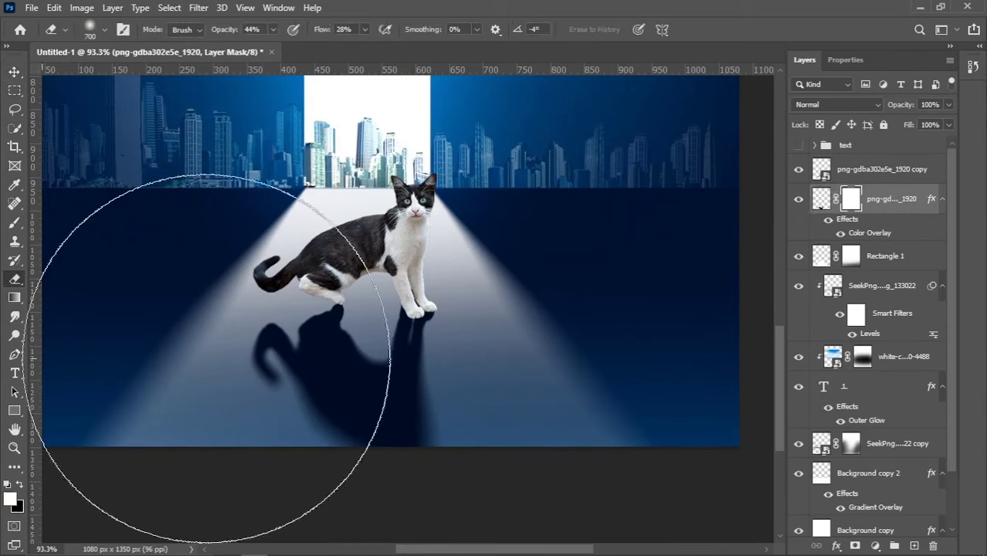
key(bracketleft)
key(bracketleft)
key(bracketleft)
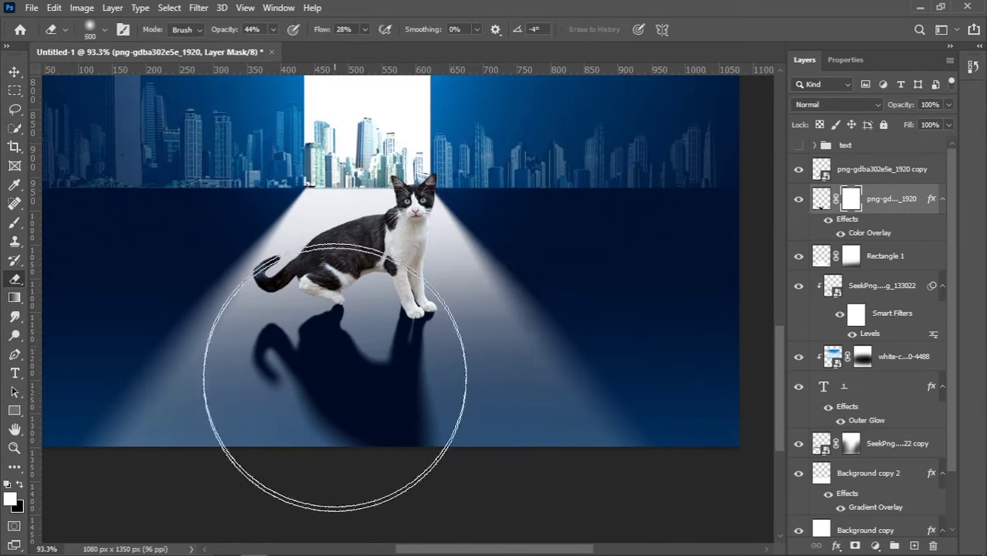
key(bracketleft)
key(bracketleft)
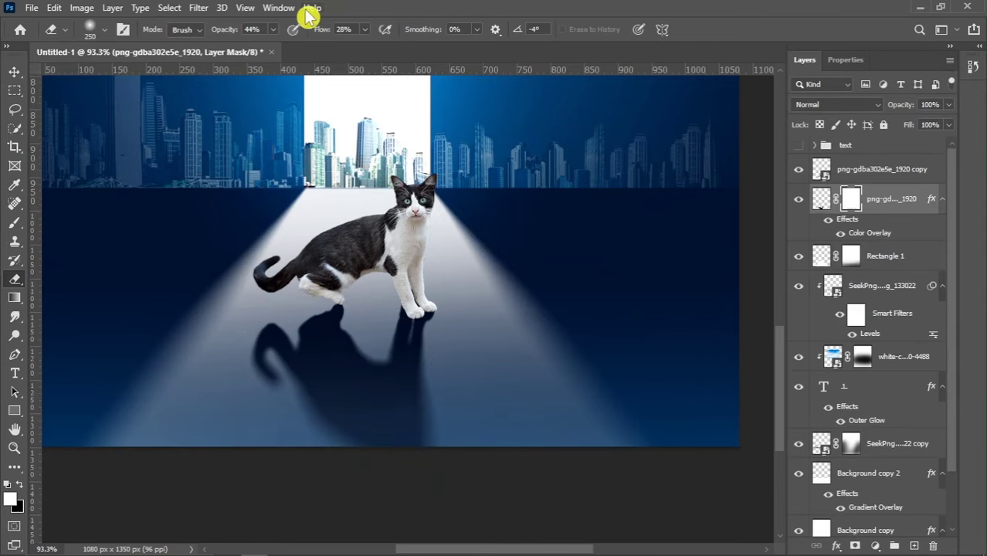
key(Return)
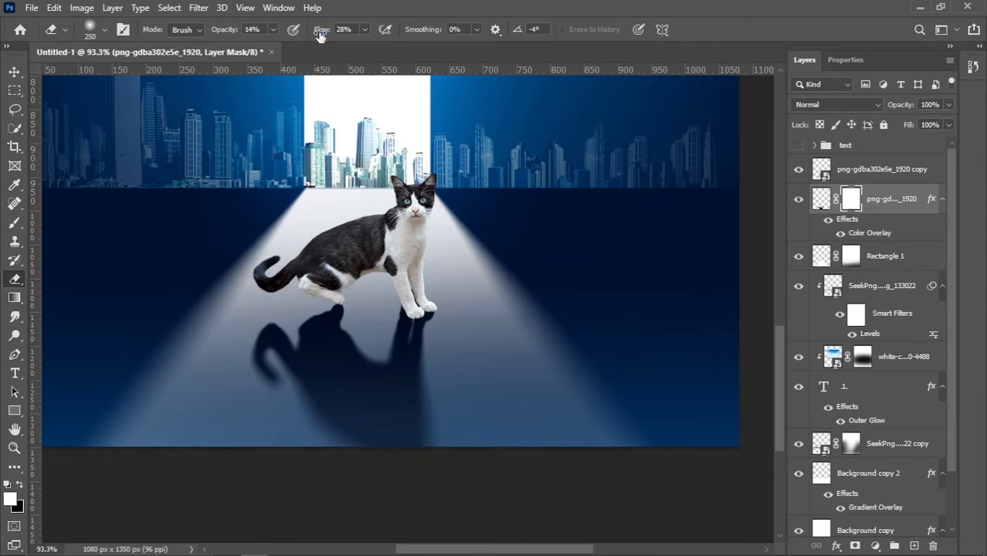
key(Return)
key(Return)
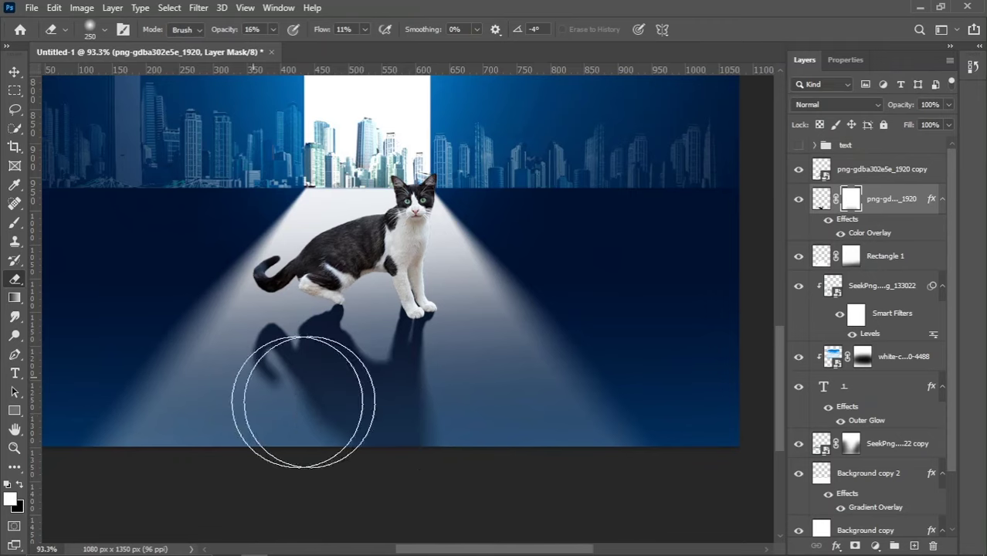
Set the shadow layer's opacity to 80%.
key(v)
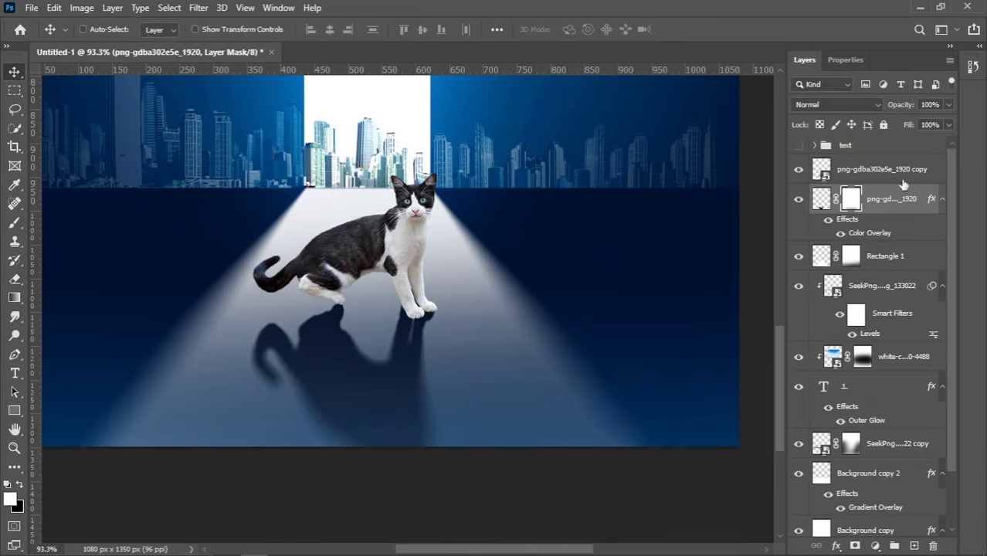
drag(896, 107, 880, 108)
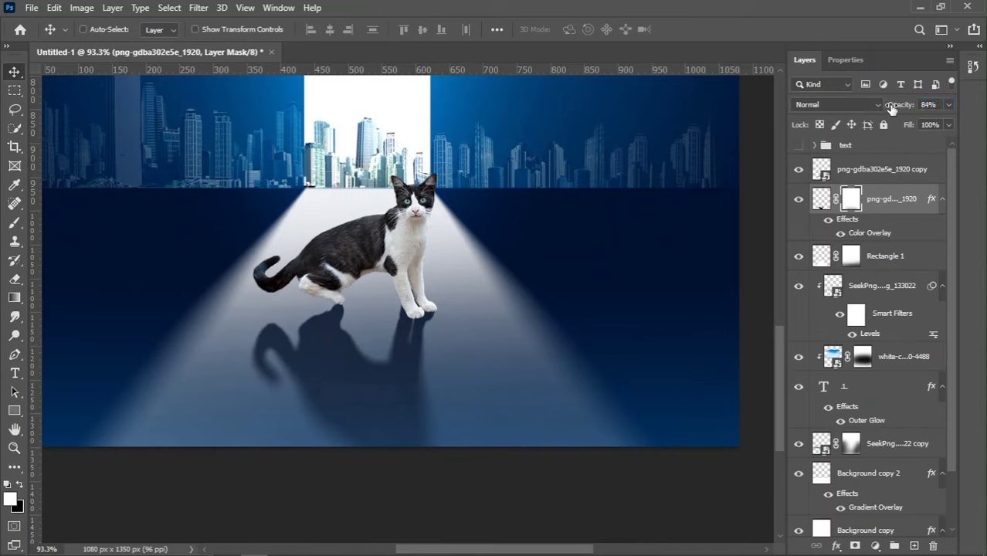
drag(897, 107, 900, 107)
text(80)
key(Return)
Fade the shadow's far end on the mask with the eraser at 80.
click(15, 282)
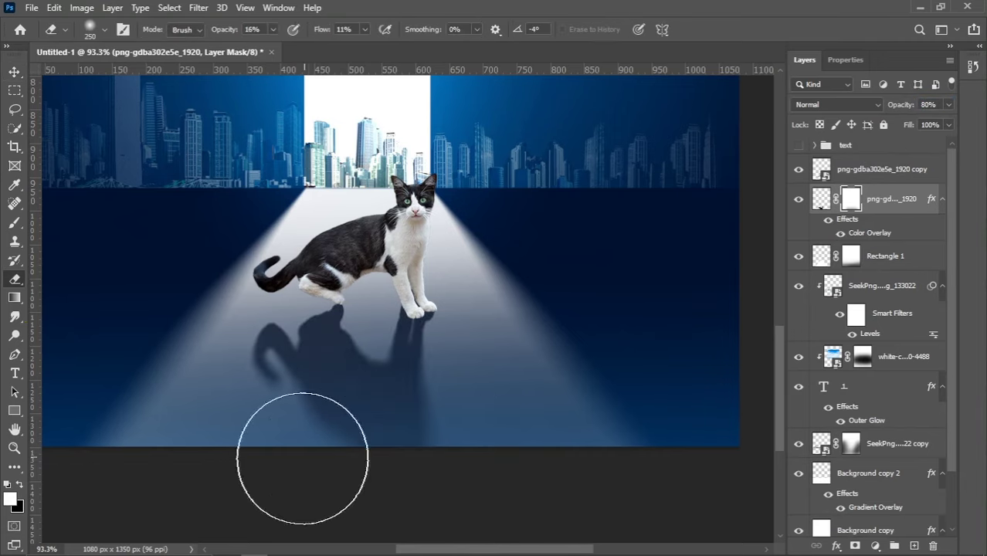
scroll(584, 473, down, 2)
scroll(502, 473, down, 2)
scroll(494, 480, down, 1)
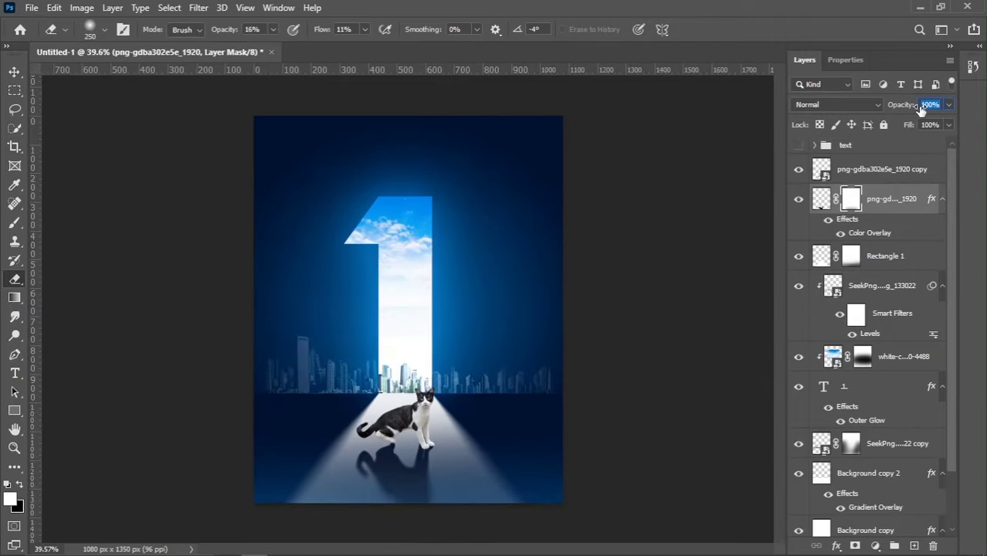
text(80)
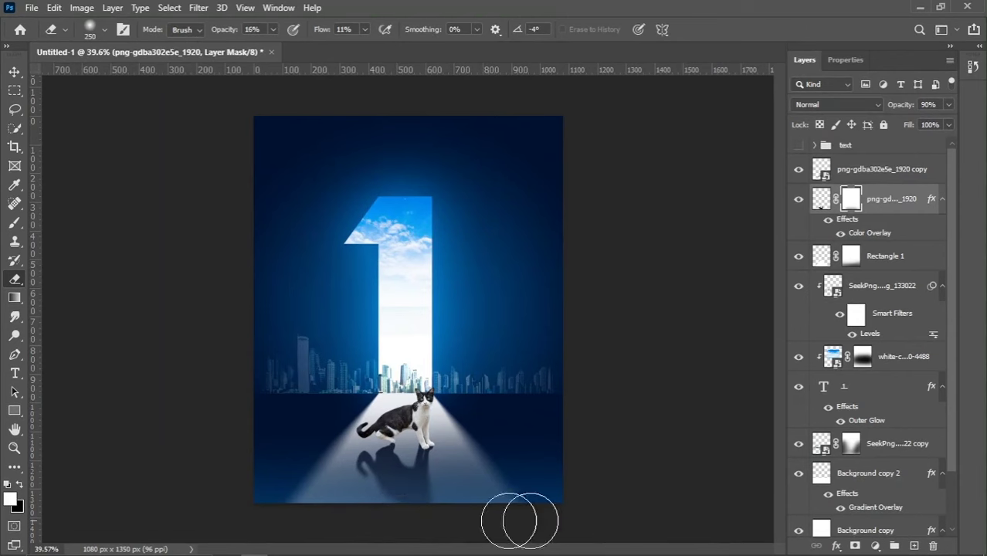
Lower the shadow layer's opacity to 70%.
key(v)
scroll(440, 467, up, 2)
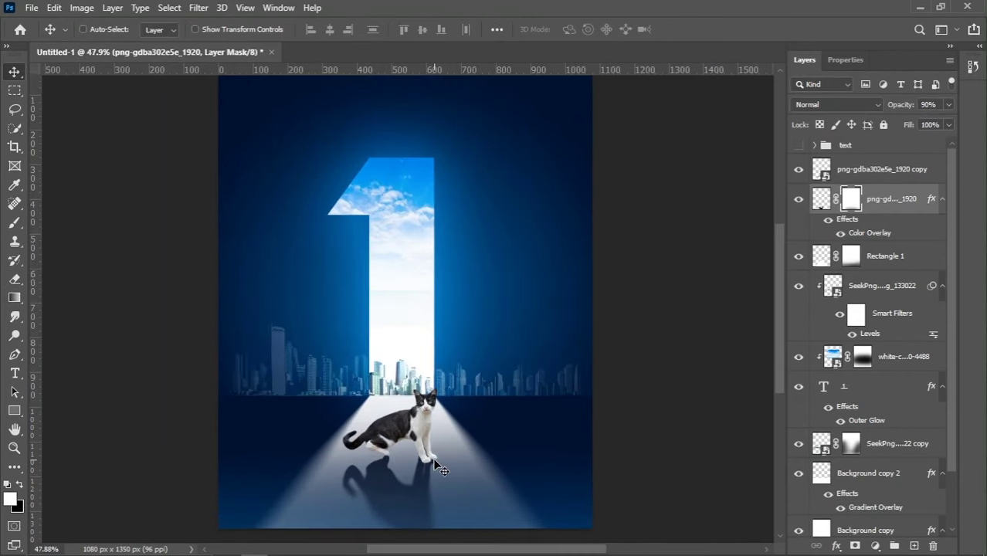
drag(898, 110, 873, 112)
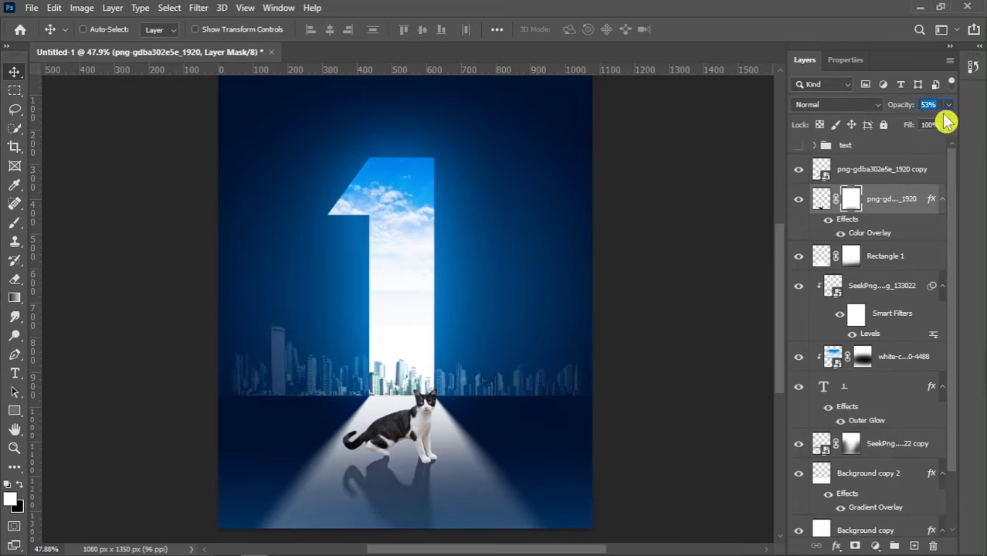
text(70)
Target the shadow's layer pixels instead of its mask, then select the hidden text group.
click(821, 199)
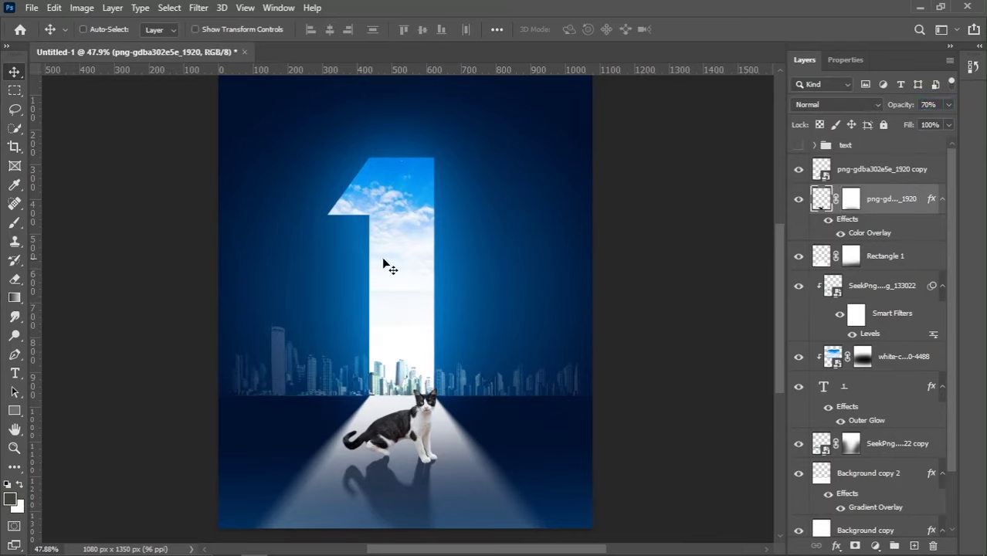
scroll(421, 429, down, 1)
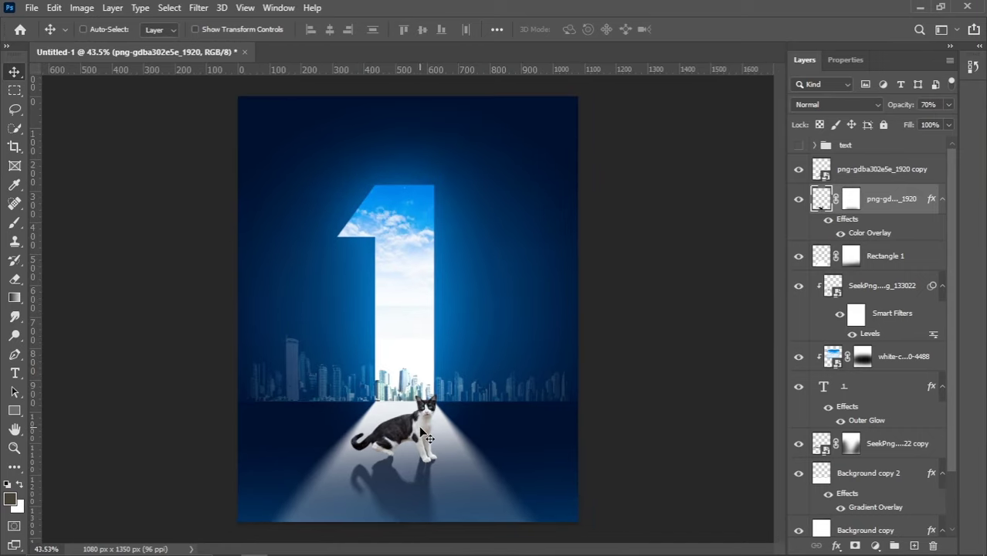
scroll(445, 354, up, 1)
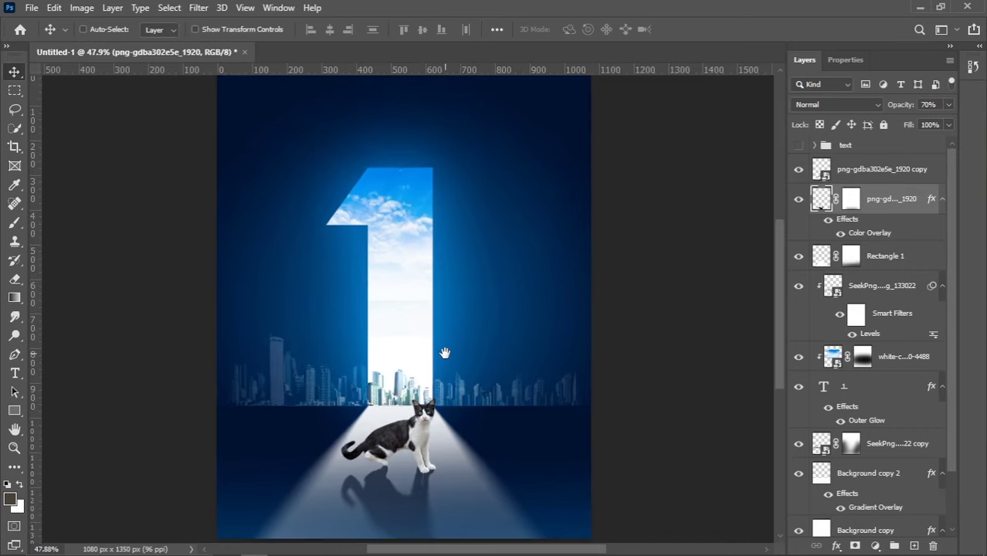
scroll(445, 354, down, 1)
click(887, 147)
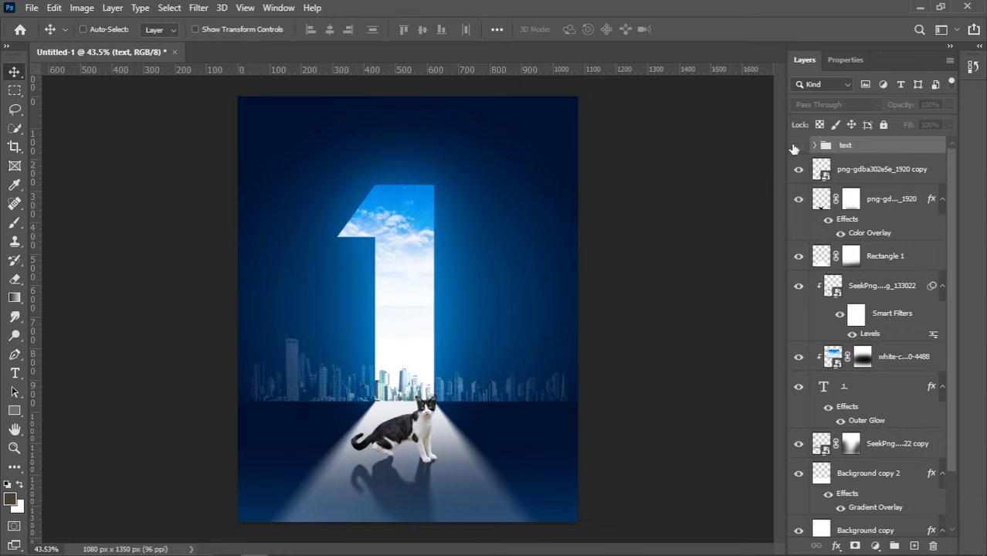
Show the text group and centre it horizontally on the canvas.
click(797, 146)
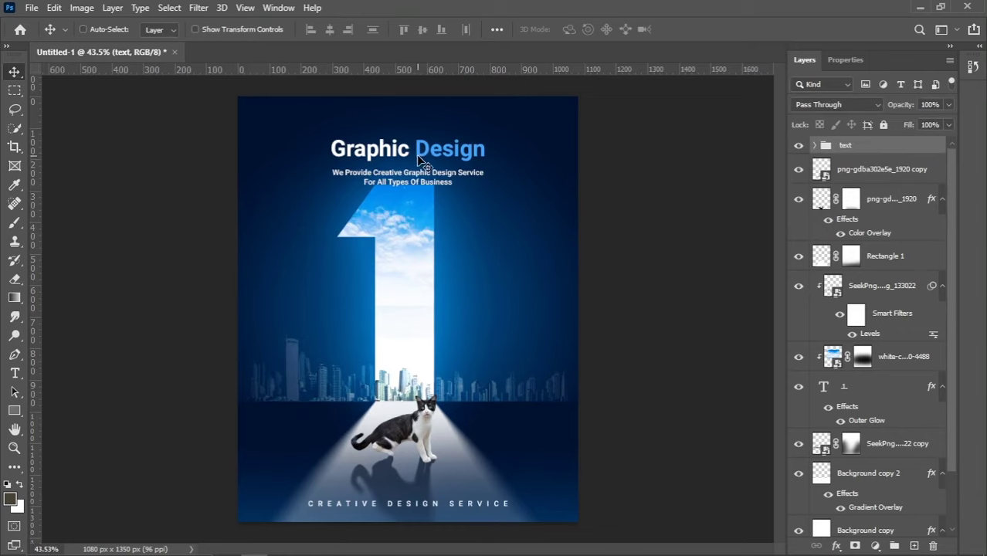
key(ctrl+a)
click(330, 30)
key(ctrl+d)
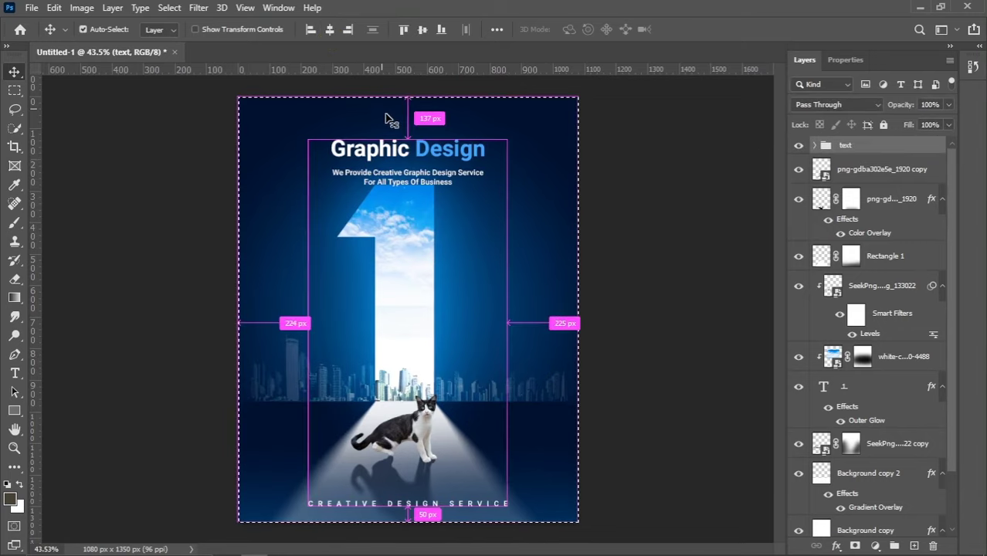
Centre the Graphic Design headline layer horizontally on the poster.
right_click(450, 151)
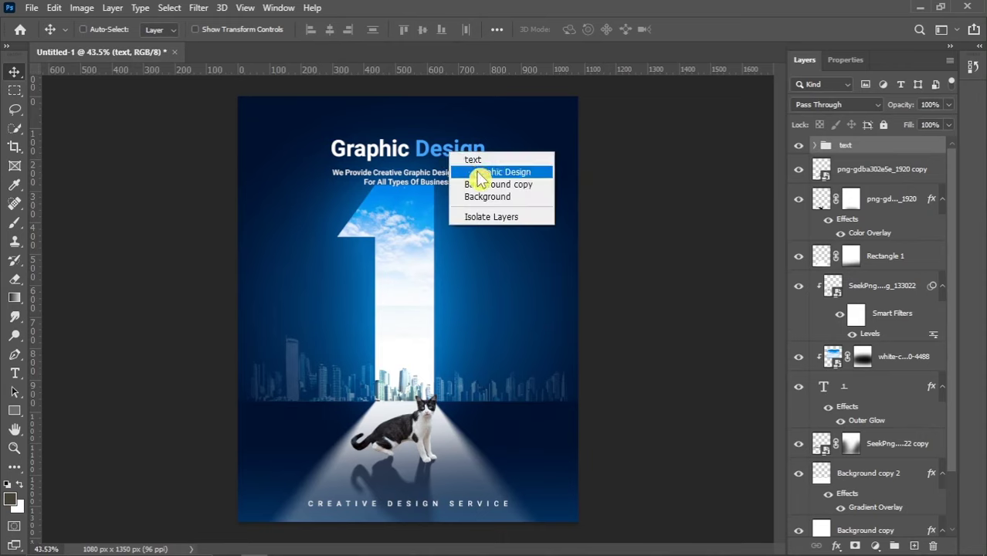
click(464, 170)
key(ctrl+a)
click(329, 30)
key(ctrl+d)
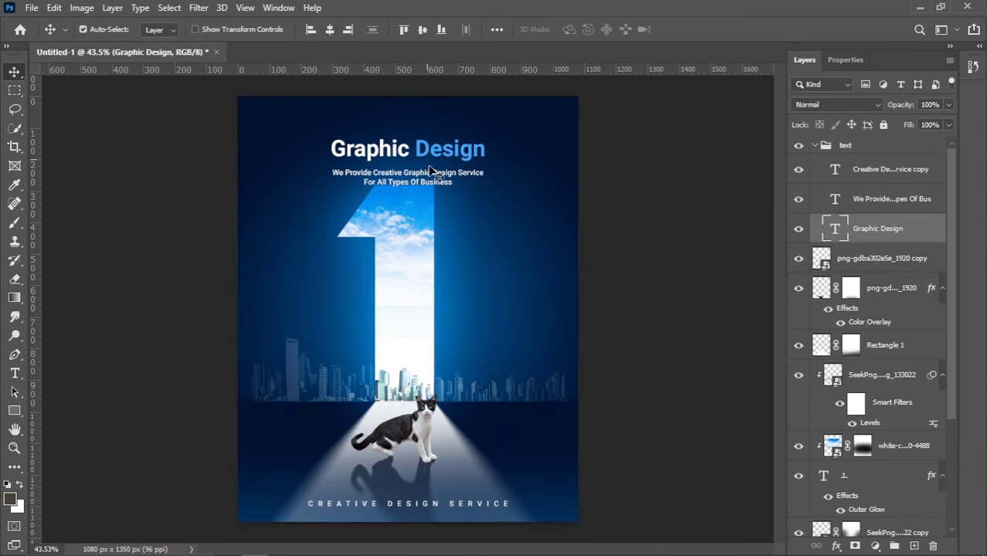
Select the headline and subtitle together and nudge them upward.
right_click(444, 180)
shift+click(464, 192)
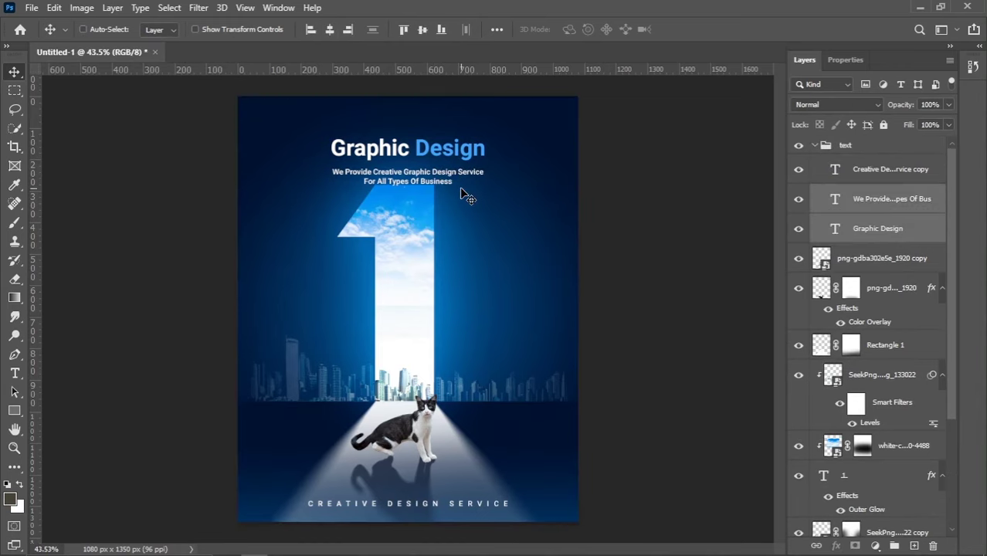
key(shift+Up)
key(shift+Up)
key(Up)
key(Up)
key(Up)
key(Up)
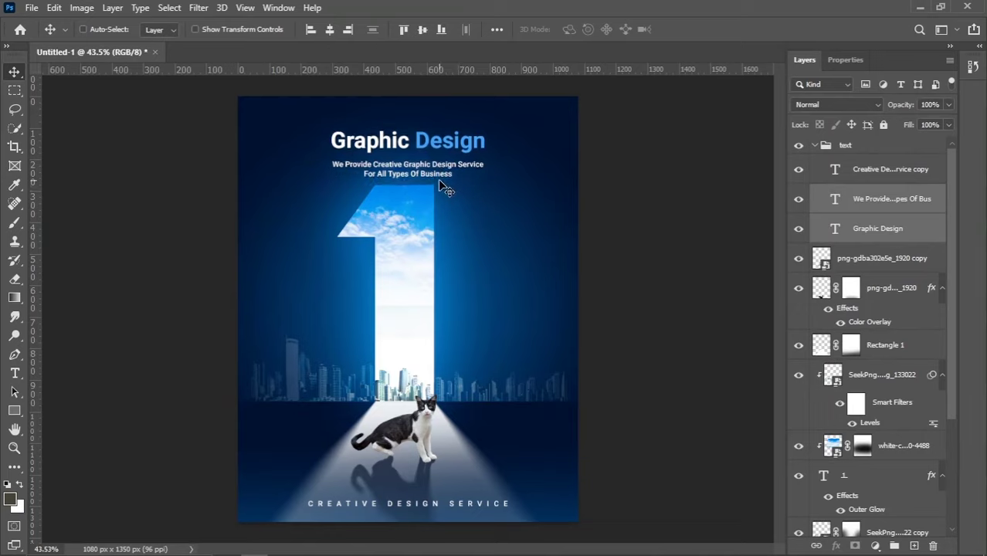
key(Up)
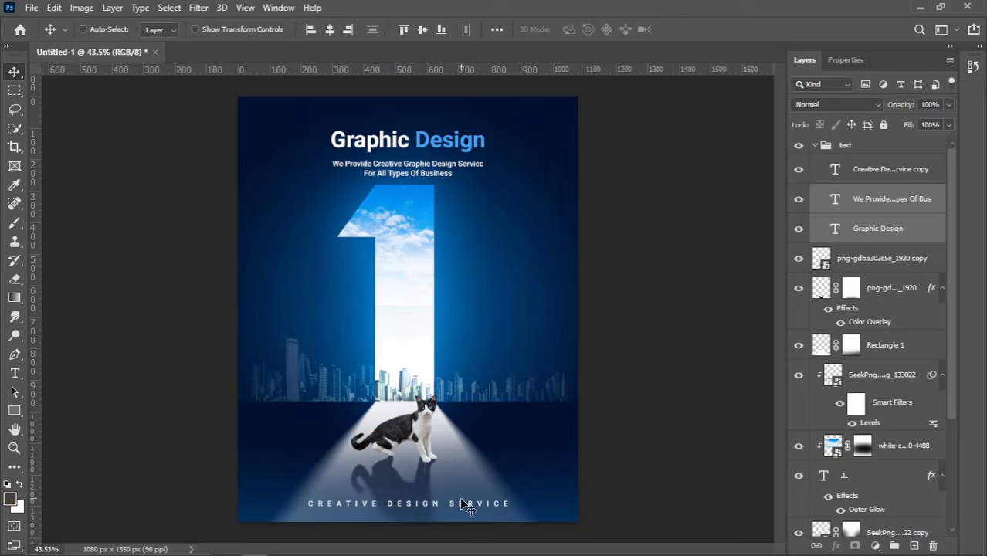
Nudge the Rectangle 1 numeral shape four steps to the right.
right_click(416, 312)
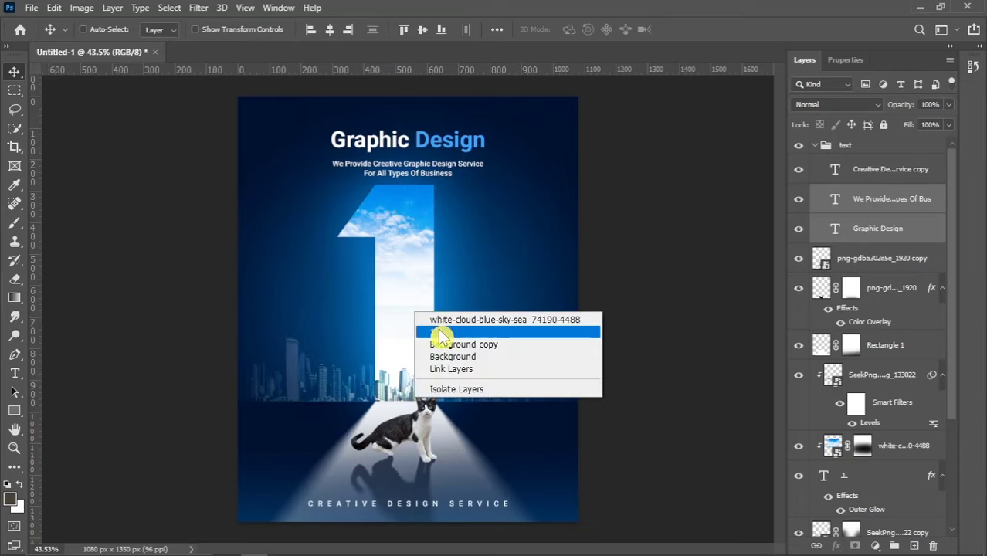
click(436, 314)
right_click(464, 457)
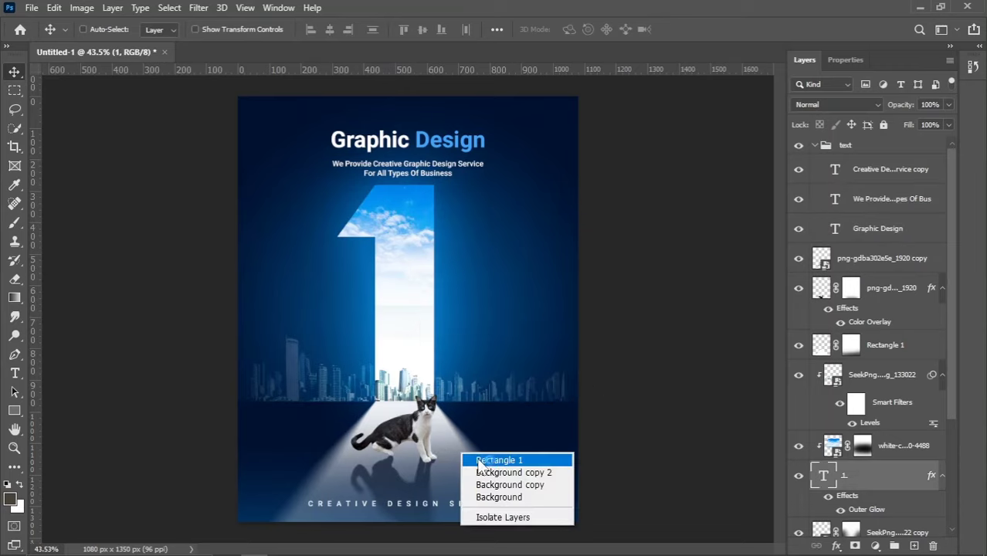
click(483, 461)
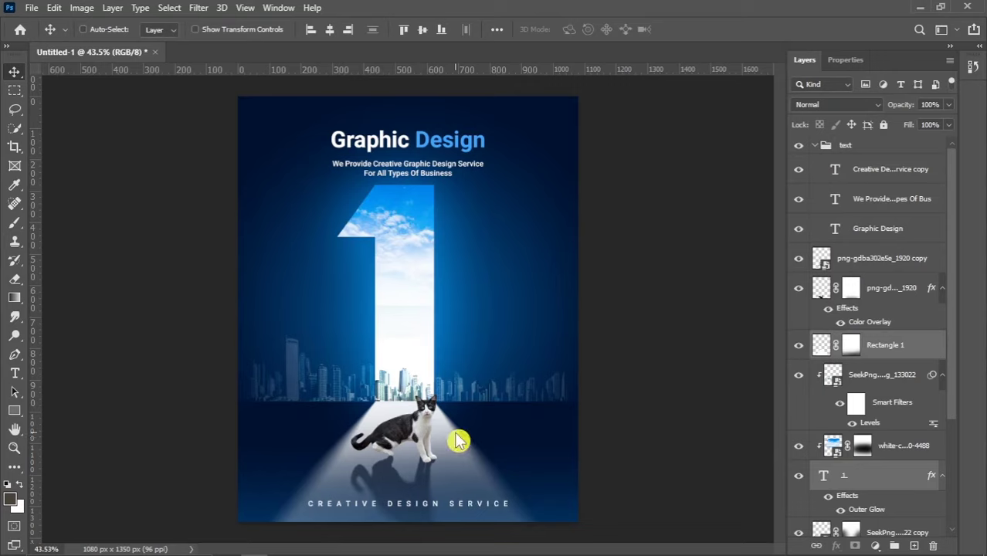
key(Right)
key(Right)
key(Right)
key(Right)
key(Right)
key(Right)
key(Right)
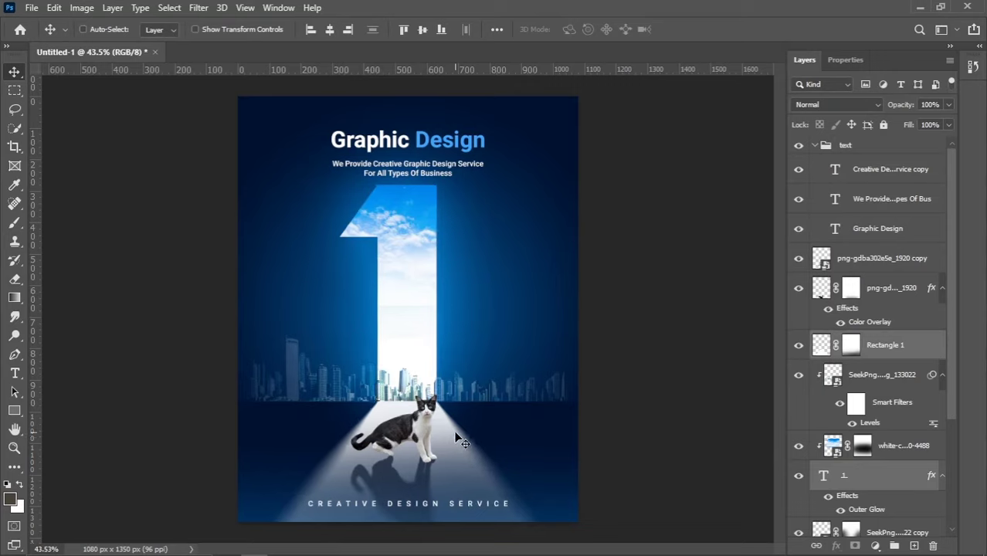
key(Right)
key(Right)
key(Right)
key(Right)
key(Right)
key(Right)
key(Right)
key(Right)
key(Right)
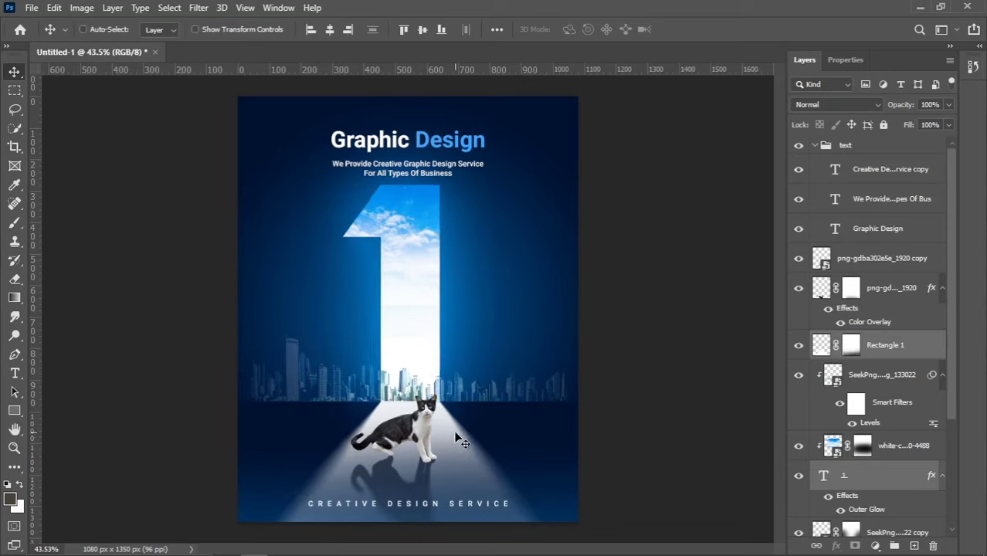
key(Right)
key(Right)
key(Right)
key(Right)
key(Right)
key(Right)
key(Right)
key(Right)
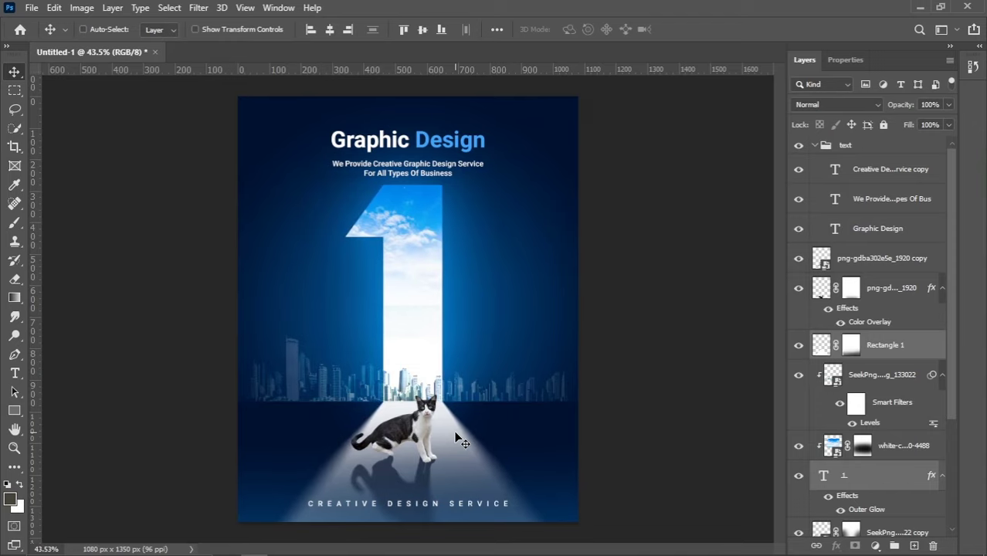
key(Right)
key(Right)
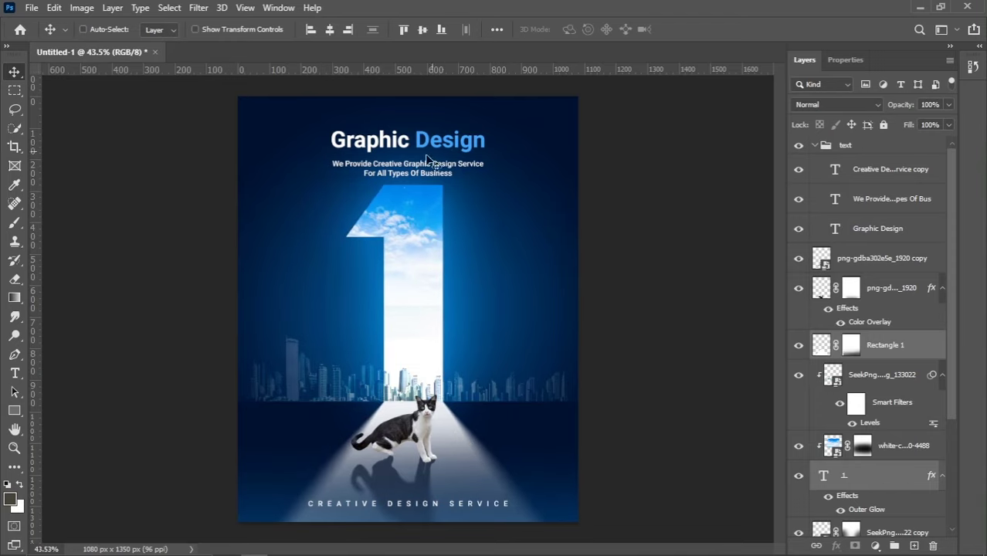
scroll(428, 159, down, 1)
scroll(409, 280, up, 1)
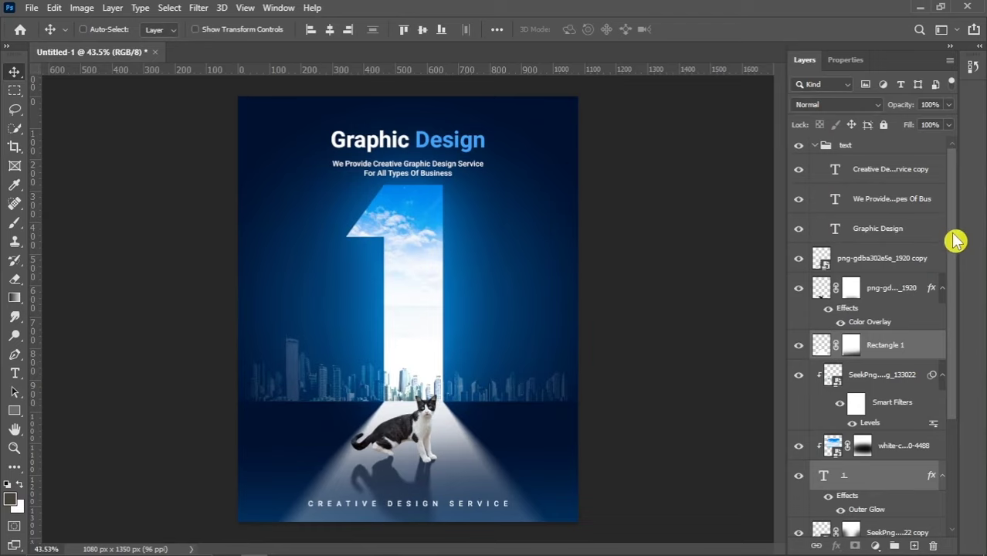
click(846, 145)
Collapse the text group and place the noise image file onto the poster.
click(815, 145)
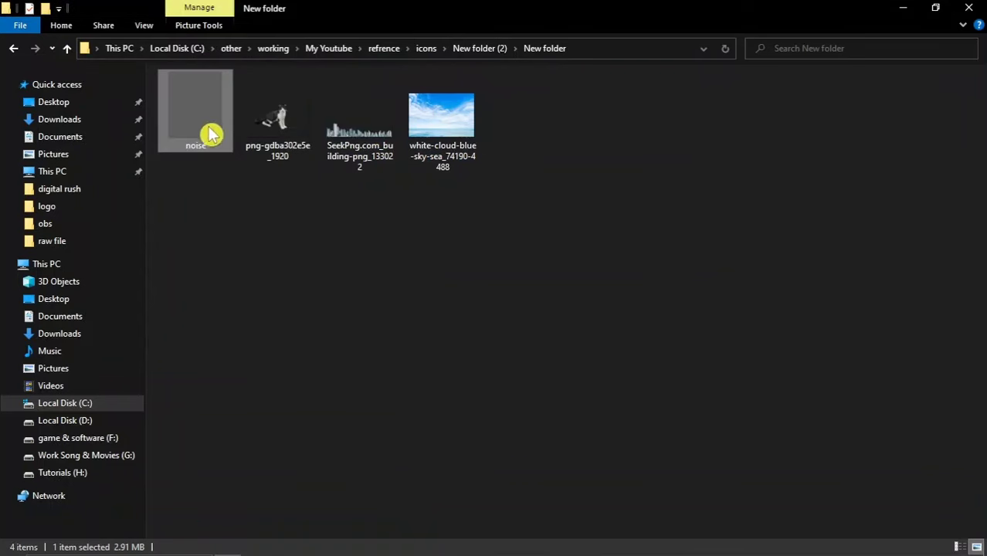
mouse_move(209, 132)
mouse_down()
mouse_move(261, 549)
mouse_move(449, 210)
mouse_up()
key(Return)
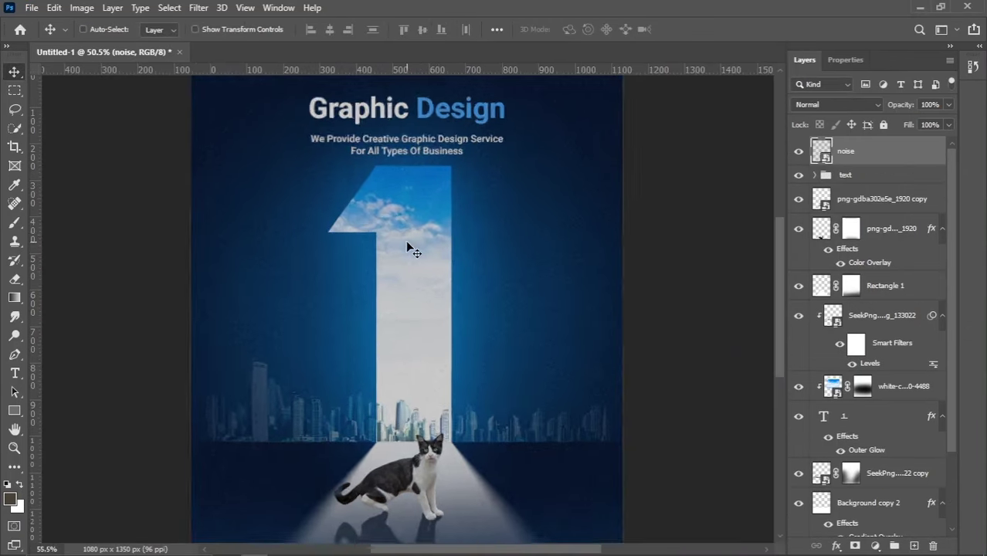
scroll(407, 243, up, 2)
scroll(407, 243, up, 2)
scroll(279, 297, down, 2)
scroll(278, 297, up, 2)
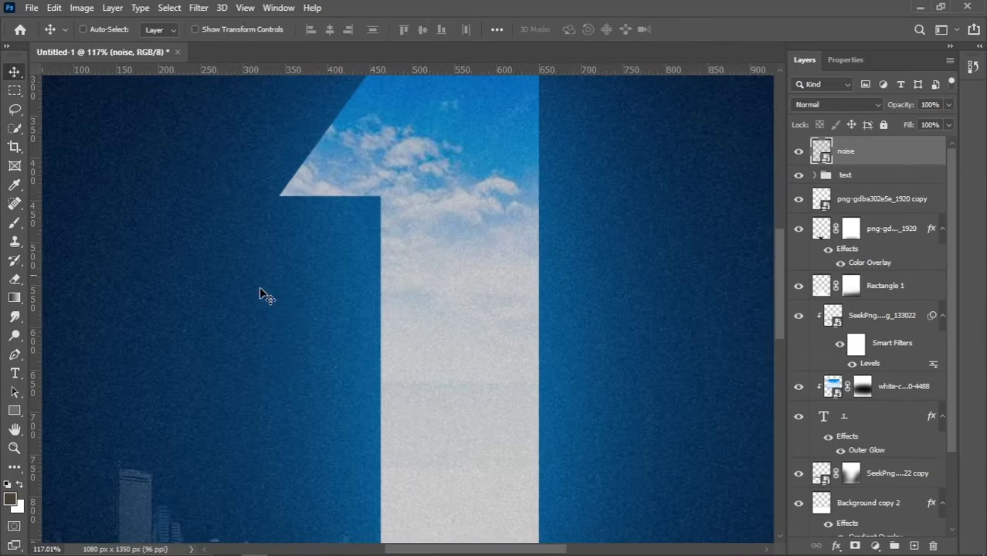
Set the noise layer to Color Dodge, duplicate it, and group both copies as Group 1.
click(808, 106)
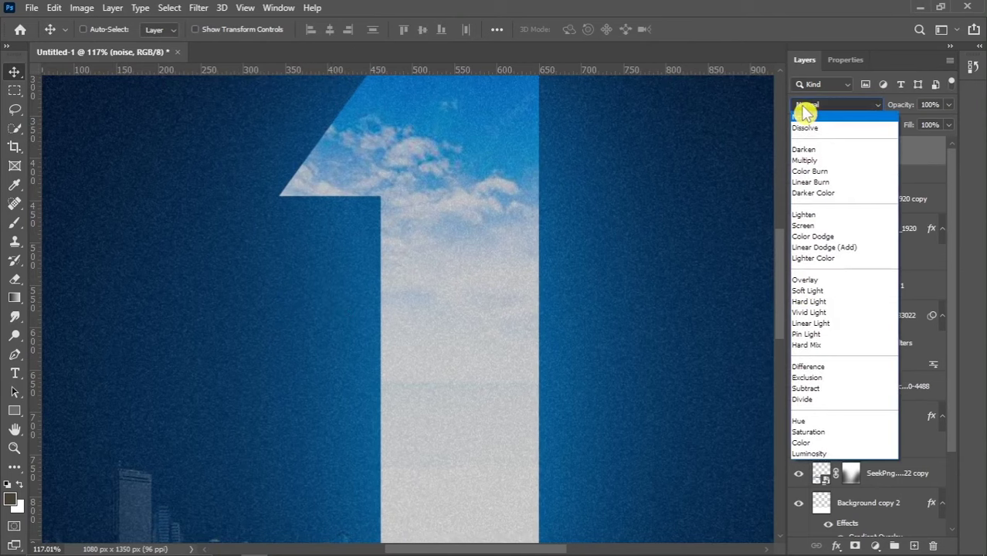
click(815, 241)
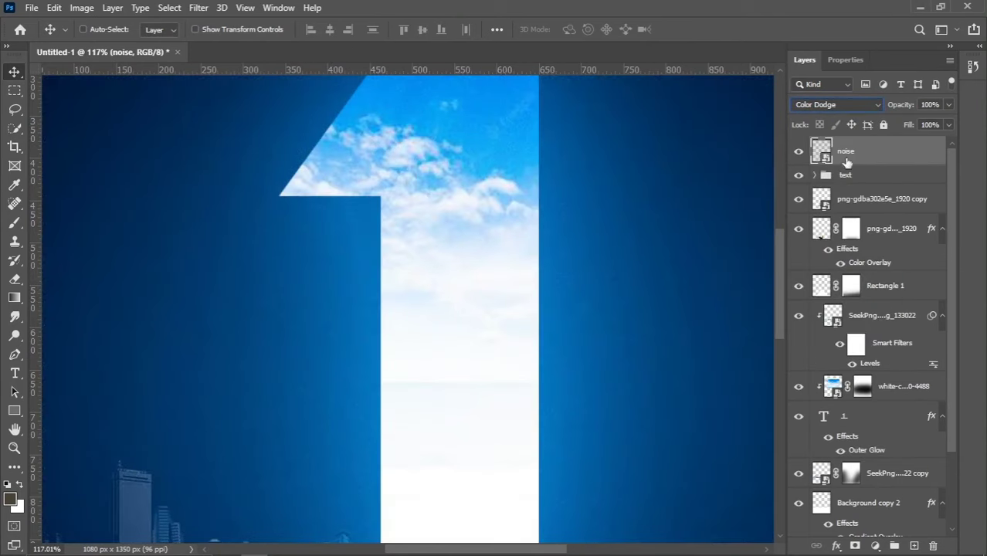
drag(887, 166, 914, 546)
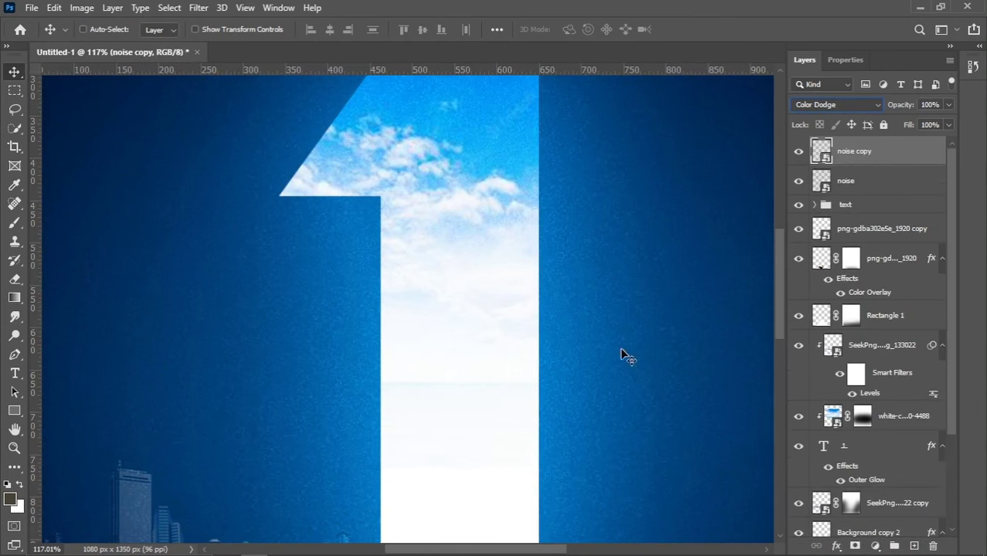
shift+click(862, 182)
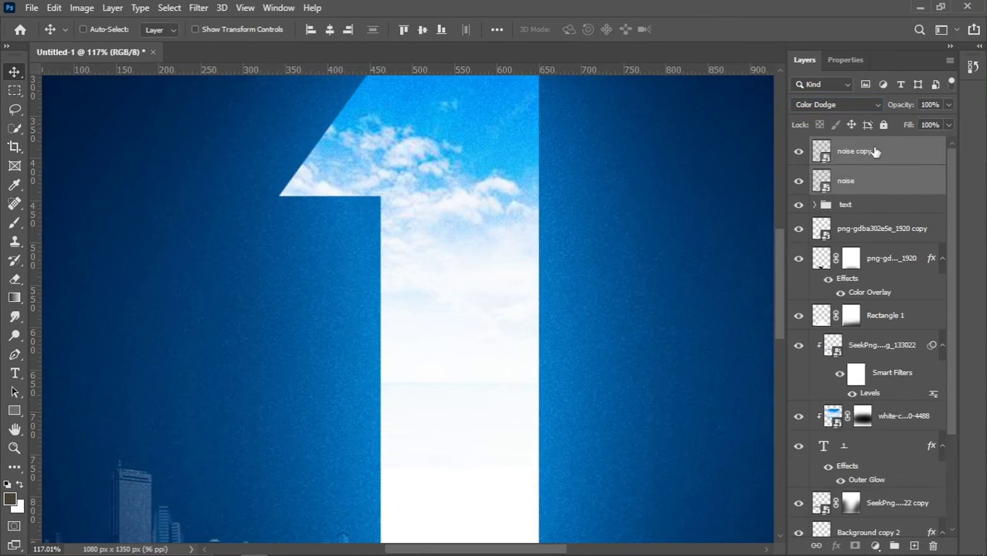
key(ctrl+g)
scroll(389, 230, down, 5)
scroll(371, 255, down, 2)
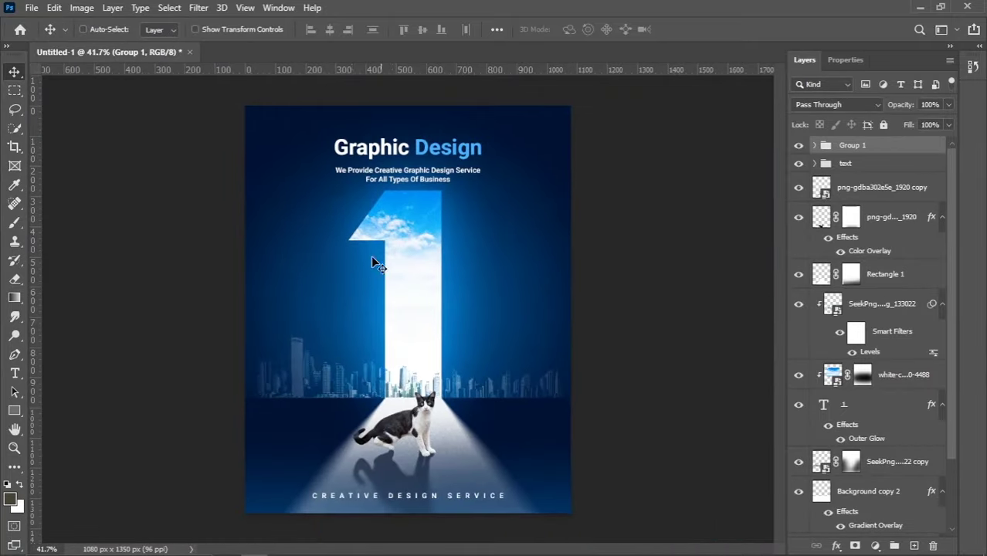
scroll(378, 279, up, 1)
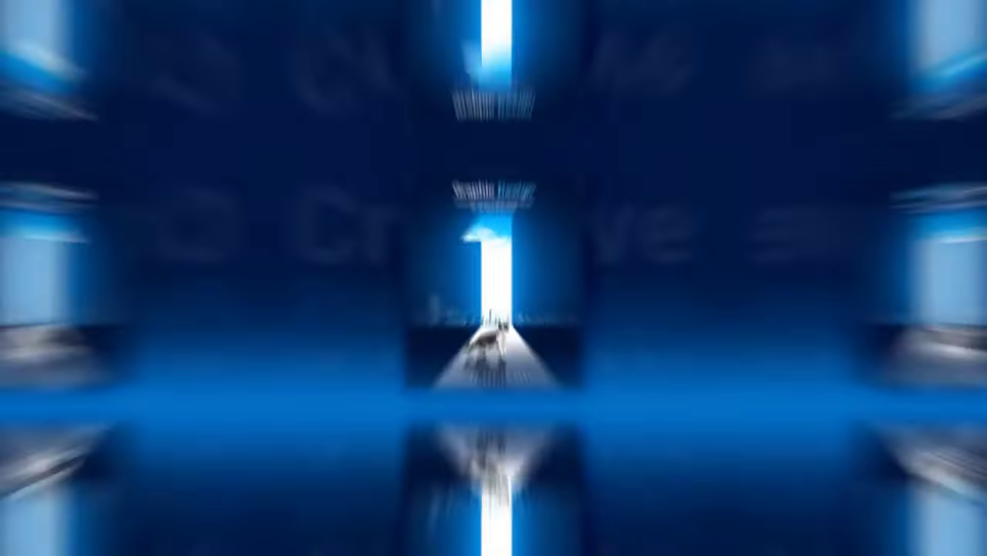